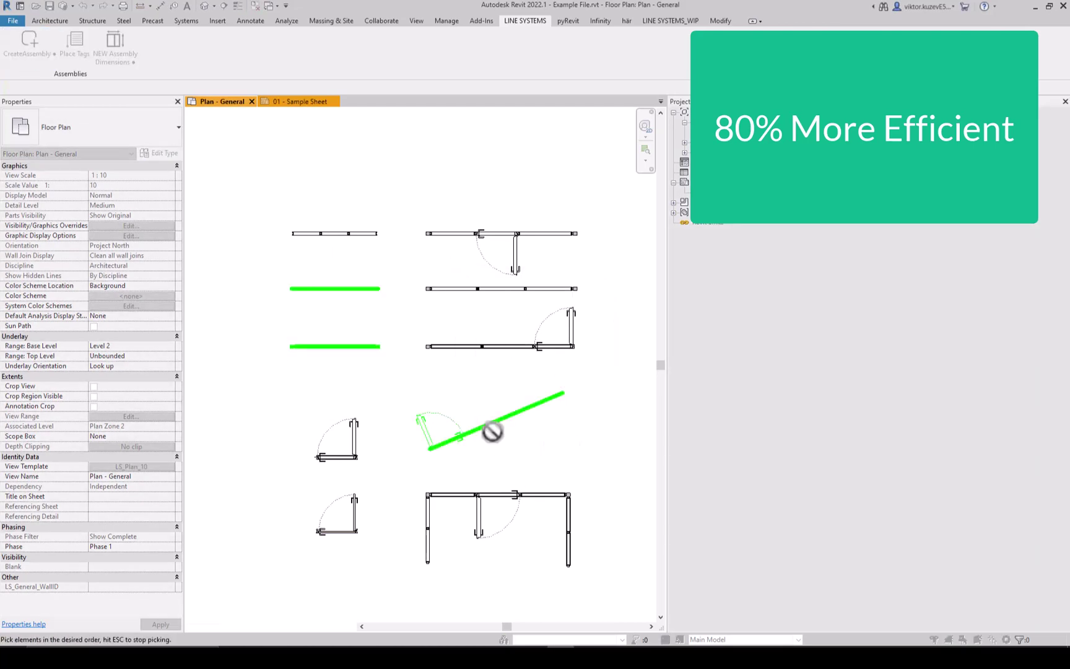
- Pick the remaining walls in order to create their assemblies, and expand assembly A01's views in the project browser
{"action": "left_click", "coordinate": [467, 289]}
{"action": "scroll", "coordinate": [467, 346], "scroll_direction": "down", "scroll_amount": 3}
{"action": "left_click", "coordinate": [583, 351]}
{"action": "scroll", "coordinate": [352, 365], "scroll_direction": "up", "scroll_amount": 3}
{"action": "key", "text": "Escape"}
{"action": "left_click", "coordinate": [684, 293]}
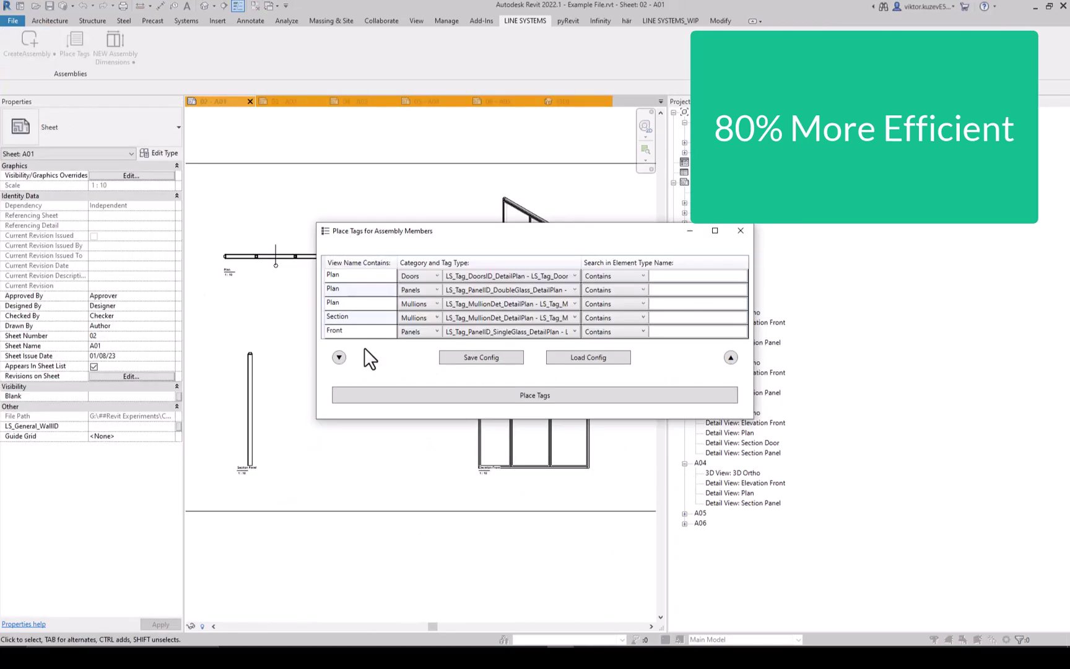
- Place tags on the assembly members using the configured Plan, Section and Front view tag rules
{"action": "left_click", "coordinate": [426, 276]}
{"action": "left_click", "coordinate": [542, 396]}
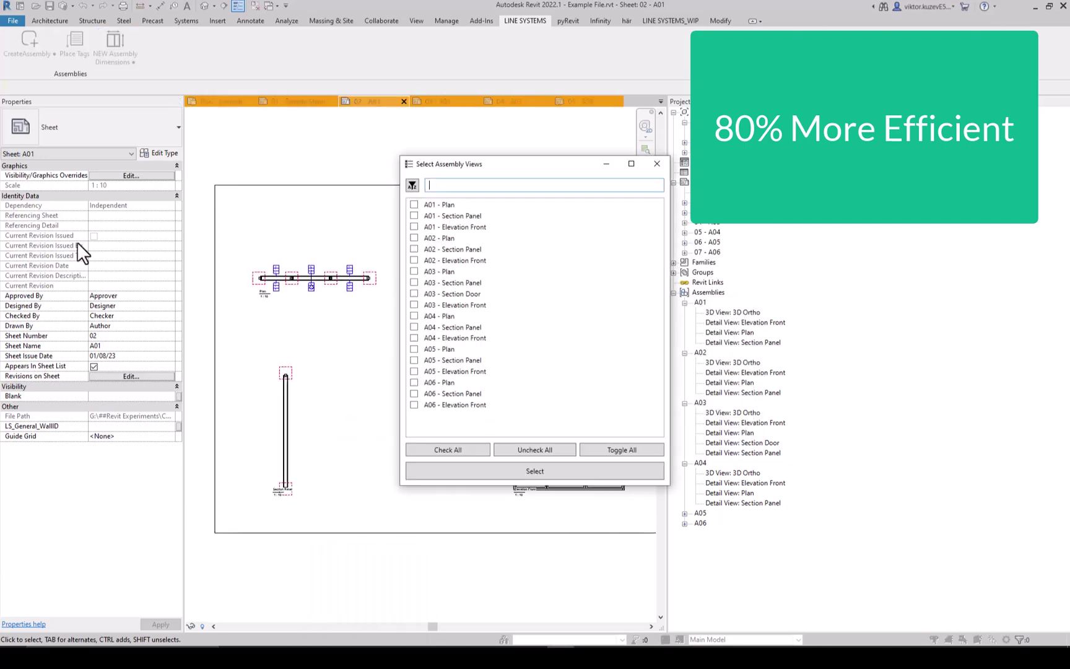
{"action": "left_click", "coordinate": [478, 474]}
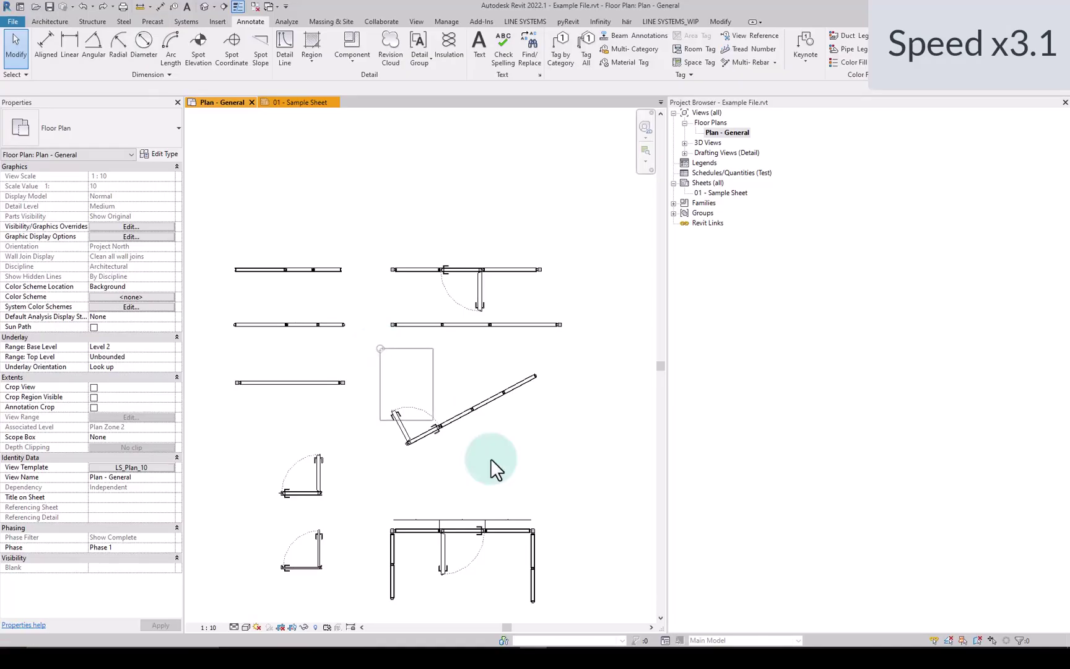
{"action": "left_click", "coordinate": [1019, 640]}
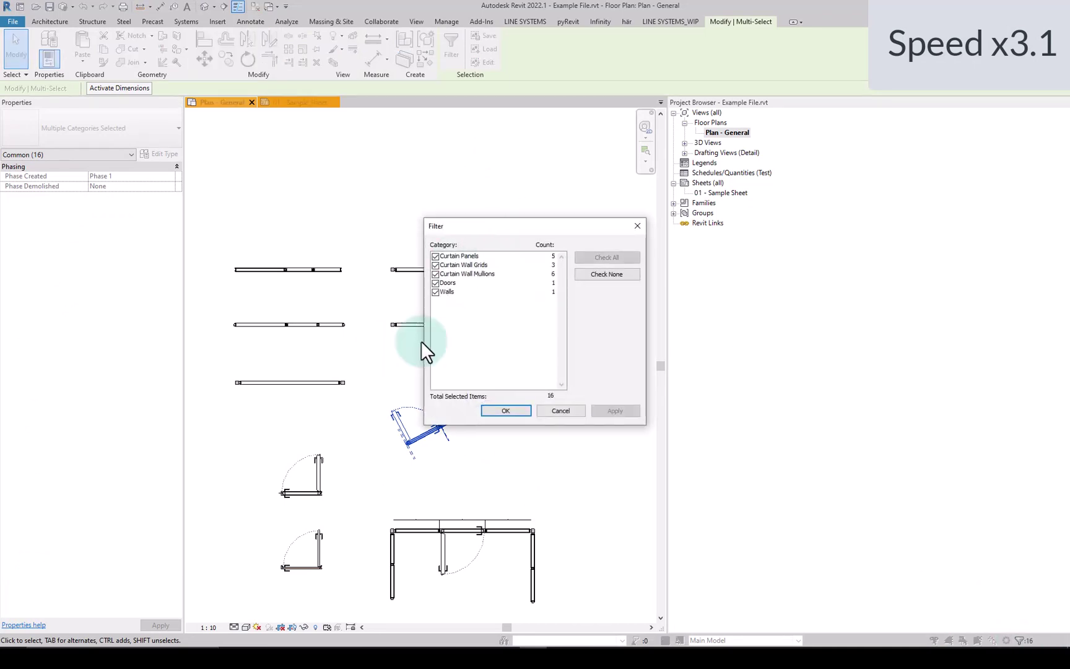
- Create an assembly from the selected angled curtain wall and its door, using naming category Curtain Wall Mullions and type name A01
{"action": "left_click", "coordinate": [506, 411]}
{"action": "left_click", "coordinate": [405, 36]}
{"action": "left_click", "coordinate": [580, 365]}
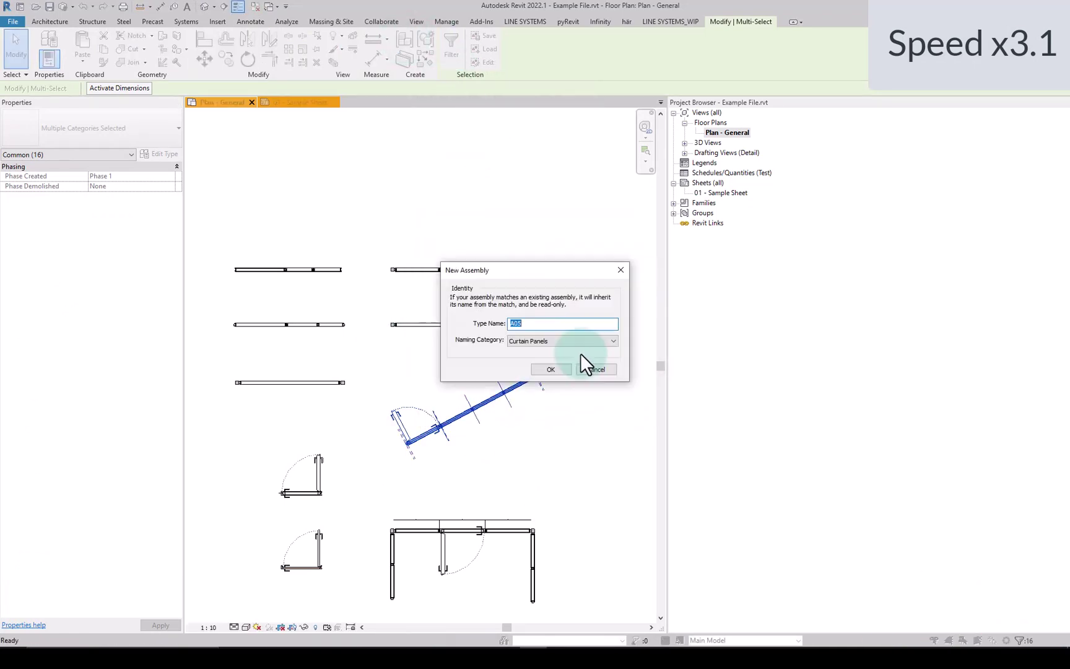
{"action": "left_click", "coordinate": [560, 342]}
{"action": "left_click", "coordinate": [544, 357]}
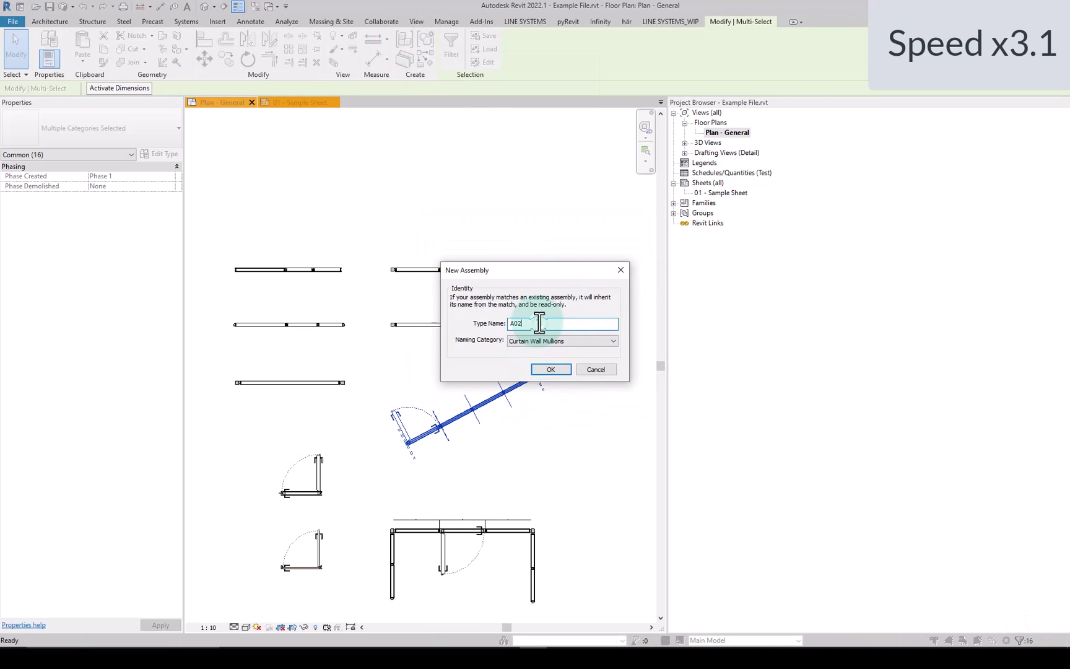
{"action": "left_click", "coordinate": [551, 370]}
- Create 3D Ortho, Plan, Section B and Elevation Front views for assembly A01 at 1:10 with their LS view templates assigned
{"action": "left_click", "coordinate": [674, 234]}
{"action": "right_click", "coordinate": [699, 243]}
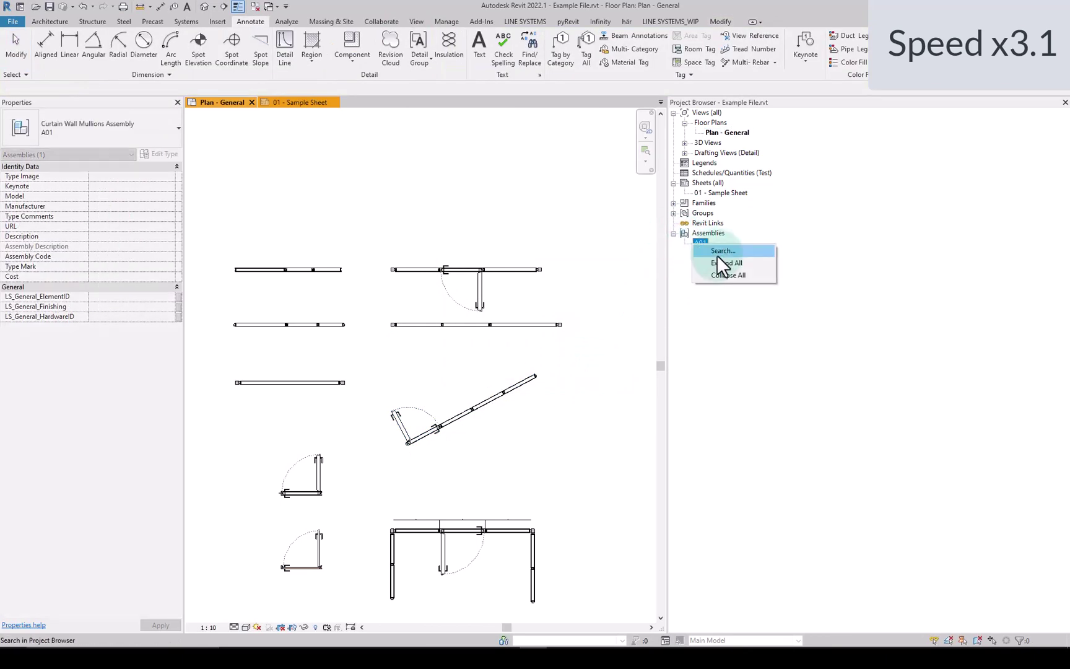
{"action": "right_click", "coordinate": [703, 242]}
{"action": "left_click", "coordinate": [729, 246]}
{"action": "left_click", "coordinate": [382, 260]}
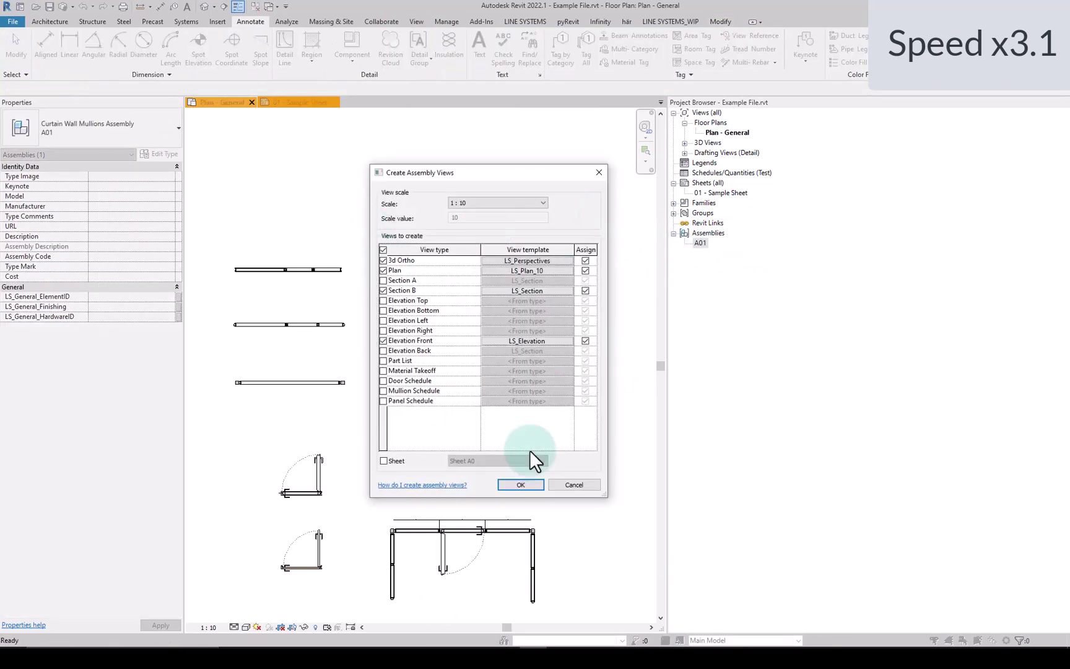
{"action": "left_click", "coordinate": [522, 483]}
{"action": "scroll", "coordinate": [434, 466], "scroll_direction": "down", "scroll_amount": 2}
- Inspect assembly A01's Elevation Front, Detail Section B and Plan Detail views
{"action": "left_click", "coordinate": [684, 244]}
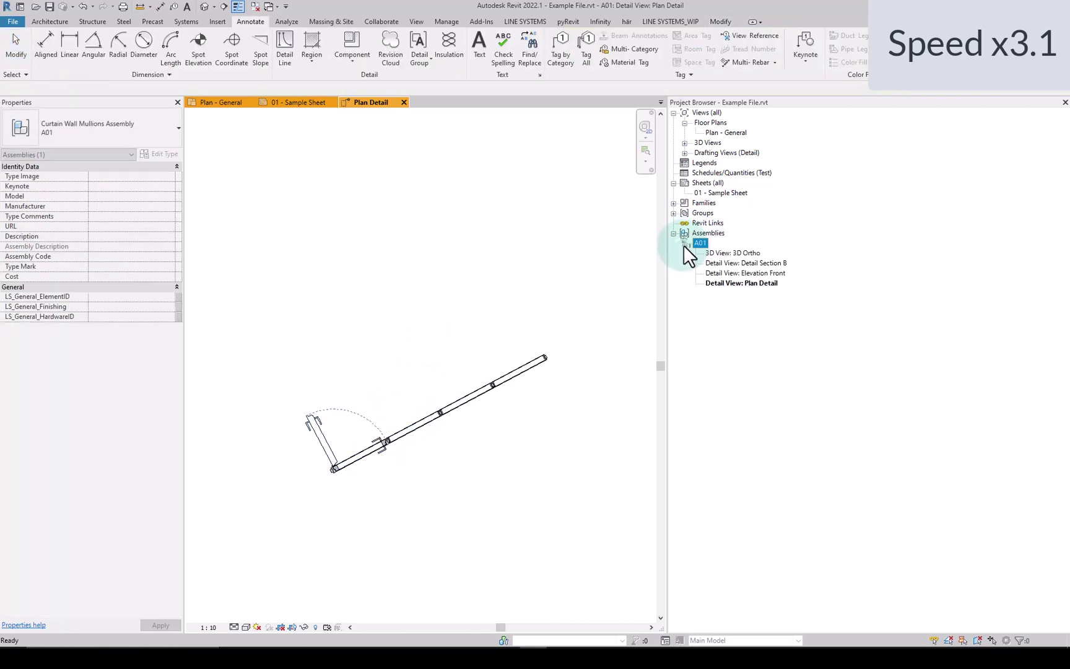
{"action": "double_click", "coordinate": [720, 274]}
{"action": "double_click", "coordinate": [712, 262]}
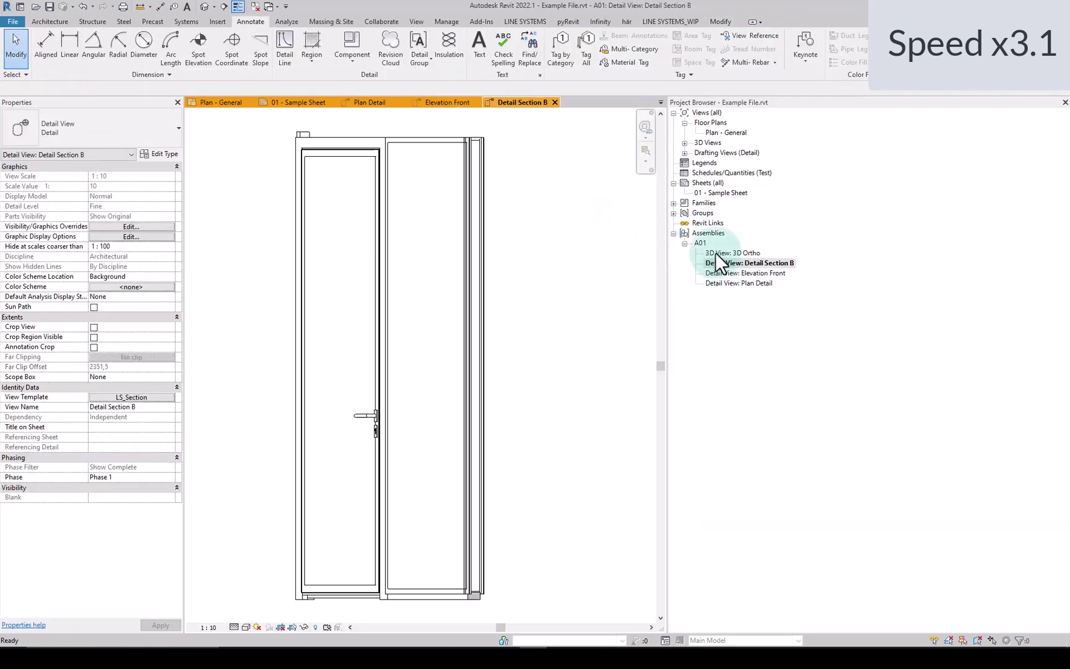
{"action": "double_click", "coordinate": [714, 284]}
- Edit assembly A01 and move its origin to the hinge-side end of the angled wall, at the door corner
{"action": "left_click", "coordinate": [419, 424]}
{"action": "left_click", "coordinate": [454, 49]}
{"action": "left_click", "coordinate": [417, 400]}
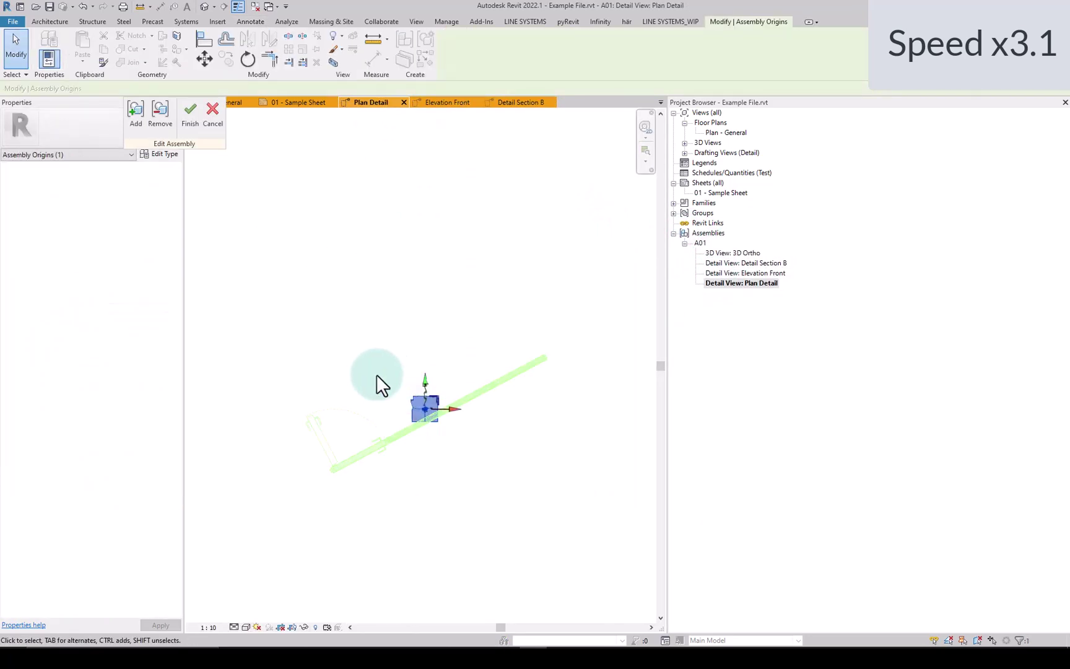
{"action": "left_click", "coordinate": [377, 375]}
{"action": "scroll", "coordinate": [464, 425], "scroll_direction": "up", "scroll_amount": 2}
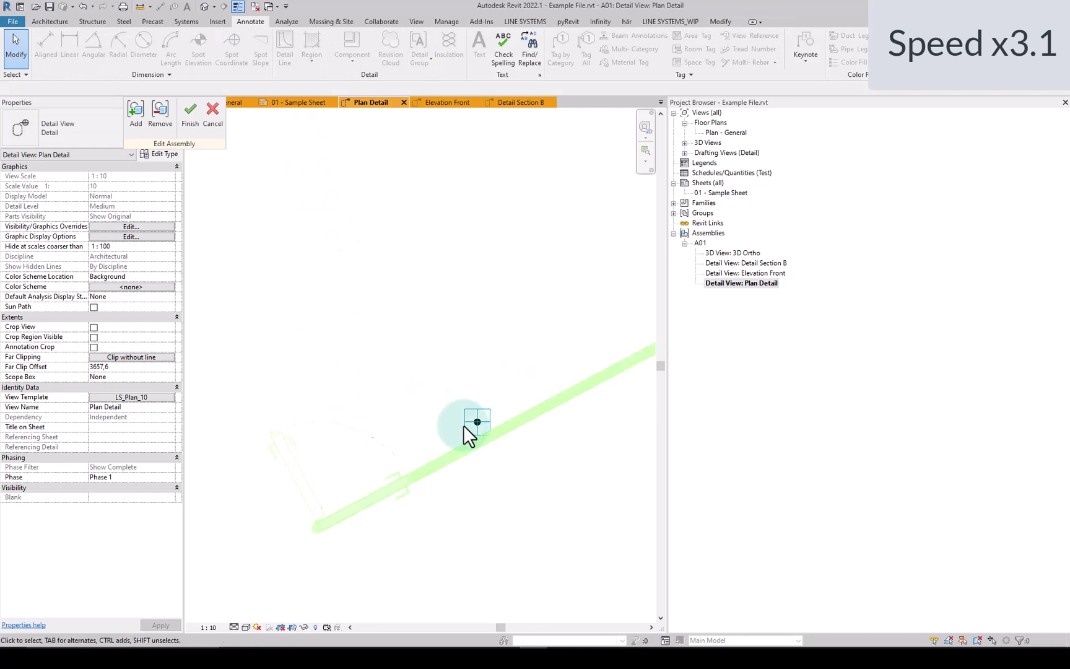
{"action": "scroll", "coordinate": [480, 420], "scroll_direction": "down", "scroll_amount": 1}
{"action": "left_click", "coordinate": [483, 418]}
{"action": "scroll", "coordinate": [482, 418], "scroll_direction": "up", "scroll_amount": 1}
{"action": "left_click", "coordinate": [204, 59]}
{"action": "left_click", "coordinate": [484, 419]}
{"action": "scroll", "coordinate": [330, 517], "scroll_direction": "up", "scroll_amount": 7}
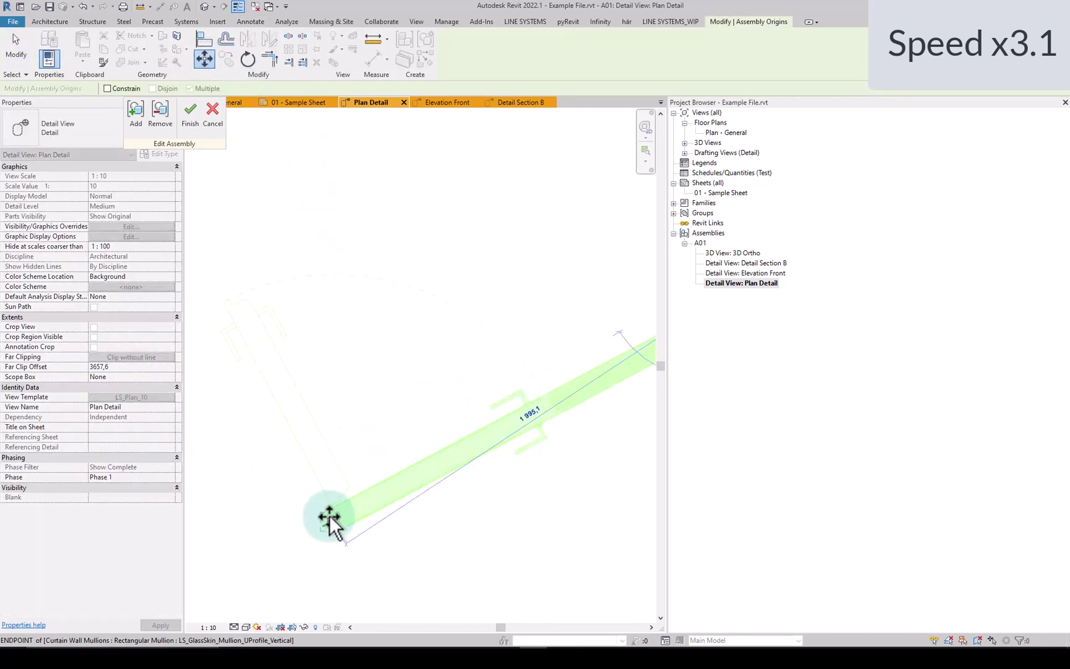
{"action": "left_click", "coordinate": [318, 489]}
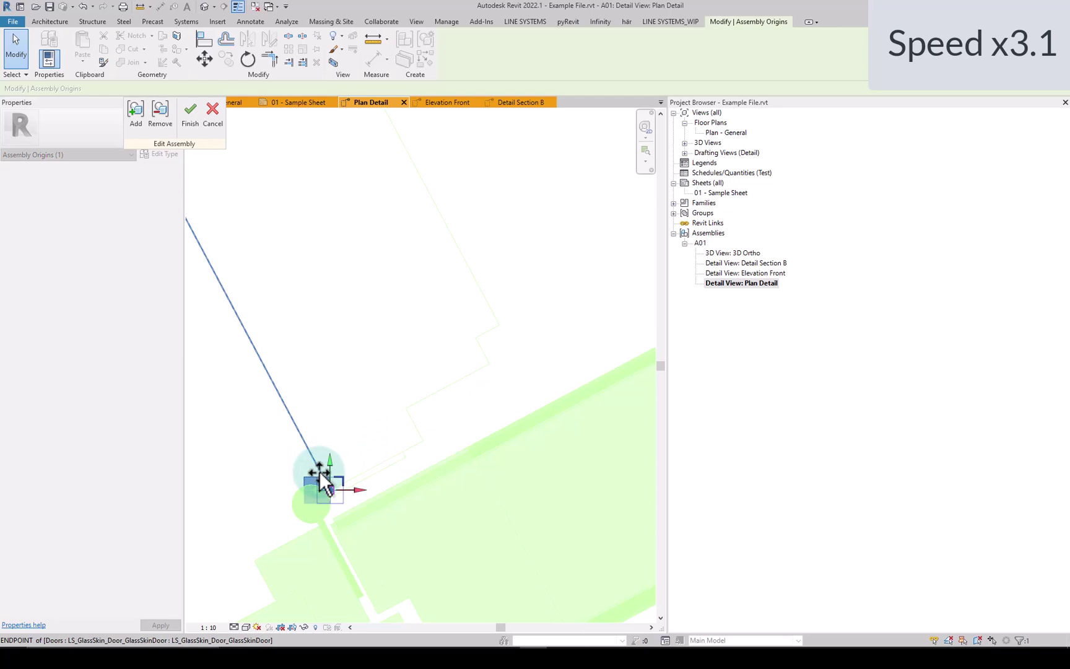
- Rotate the assembly origin 28° to align with the angled wall and finish editing the assembly
{"action": "left_click", "coordinate": [248, 59]}
{"action": "left_click", "coordinate": [328, 329]}
{"action": "left_click", "coordinate": [277, 338]}
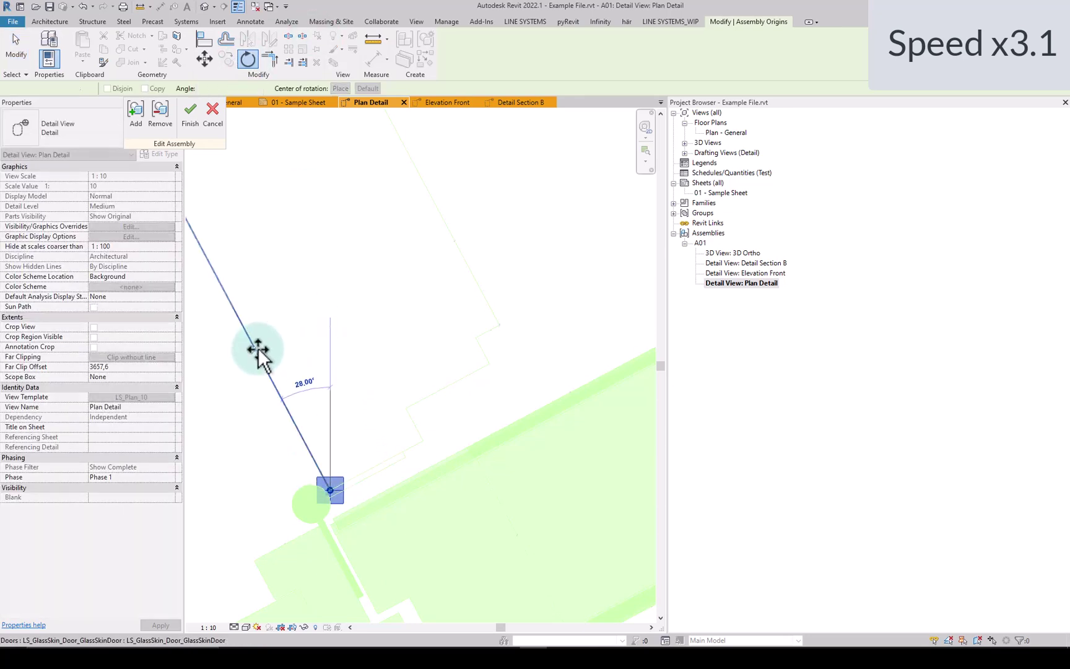
{"action": "left_click", "coordinate": [190, 111]}
- Delete all four existing views of assembly A01
{"action": "left_click", "coordinate": [742, 283]}
{"action": "left_click", "coordinate": [745, 253], "text": "shift"}
{"action": "key", "text": "Delete"}
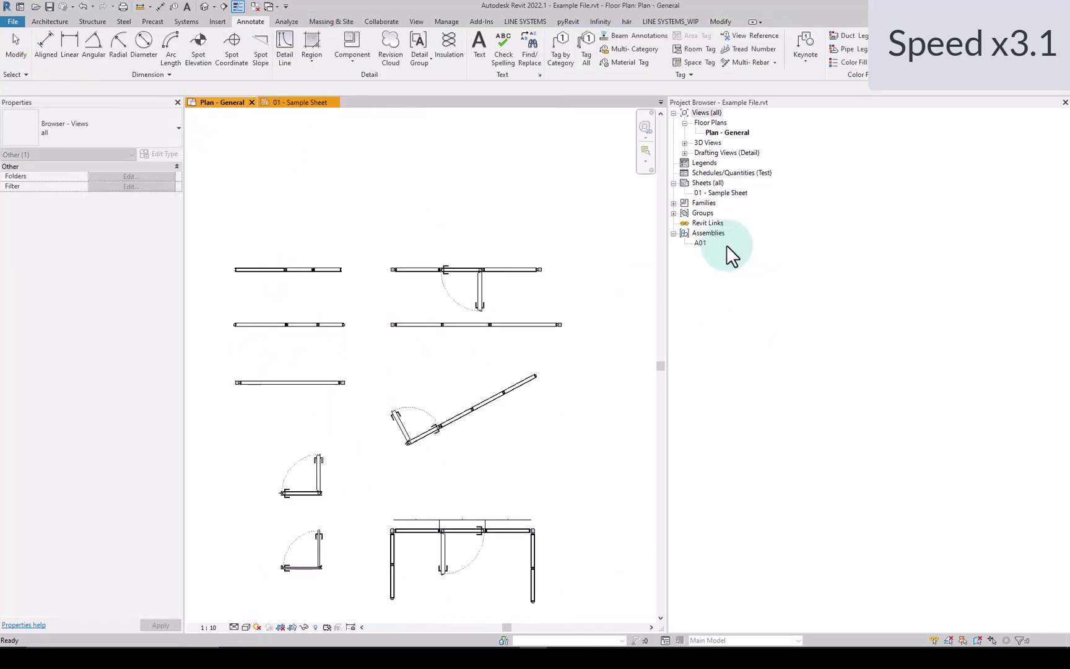
- Recreate assembly A01's 3D Ortho, Detail Section B, Elevation Front and Plan Detail views, and expand them in the browser
{"action": "right_click", "coordinate": [701, 243]}
{"action": "left_click", "coordinate": [717, 251]}
{"action": "left_click", "coordinate": [521, 485]}
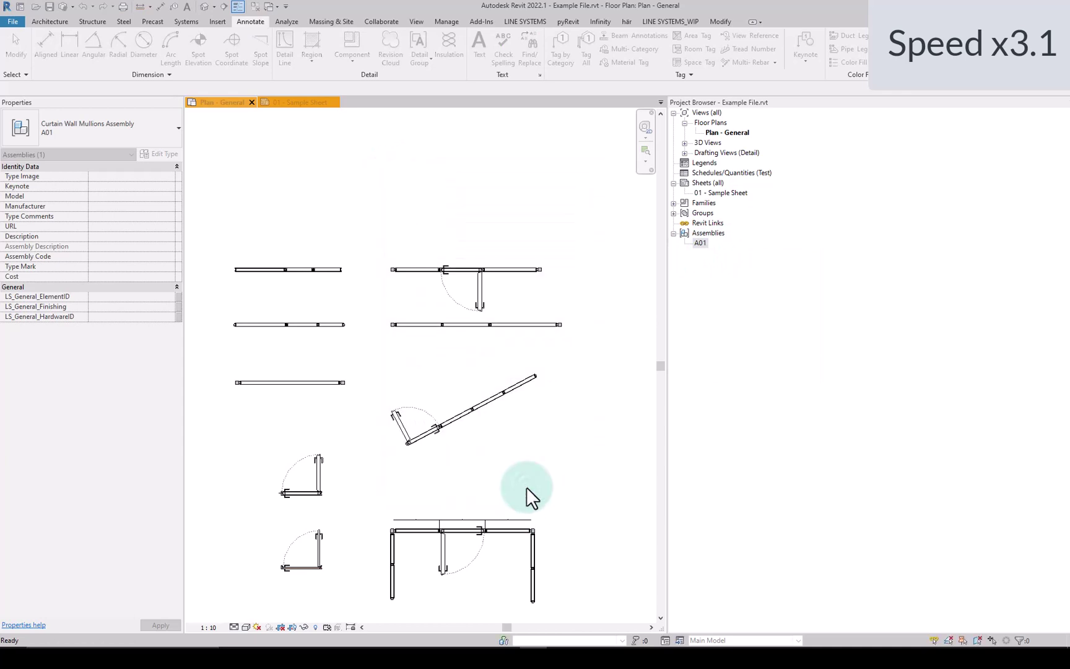
{"action": "left_click", "coordinate": [689, 242]}
{"action": "left_click", "coordinate": [358, 382]}
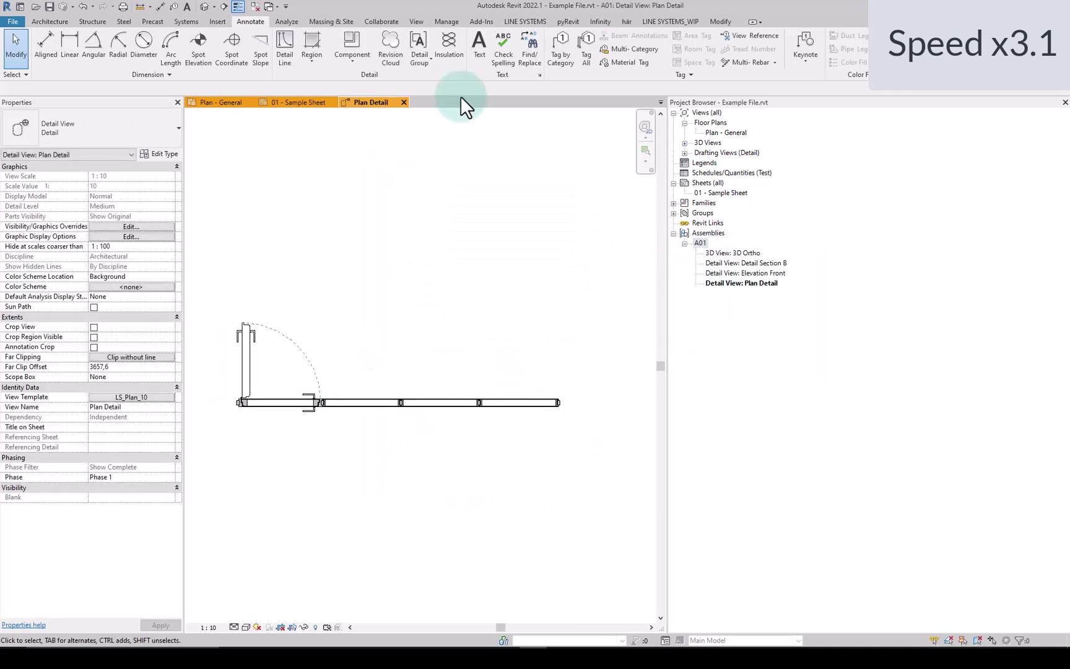
{"action": "left_click", "coordinate": [561, 50]}
{"action": "left_click", "coordinate": [364, 402]}
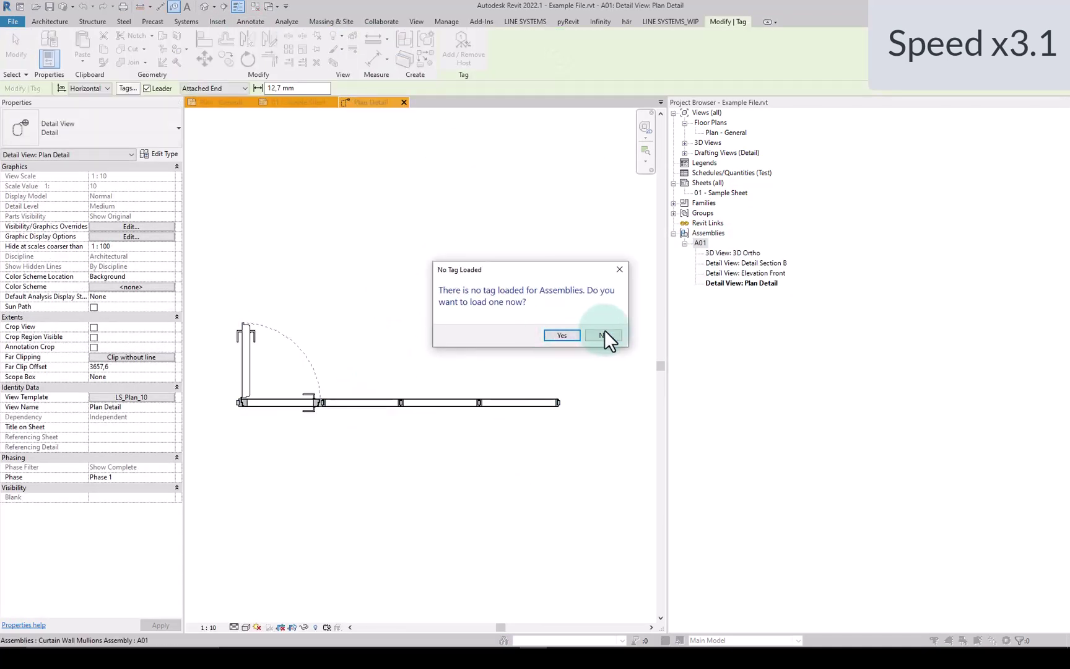
{"action": "left_click", "coordinate": [606, 334]}
{"action": "key", "text": "Caps_Lock"}
{"action": "left_click", "coordinate": [371, 399]}
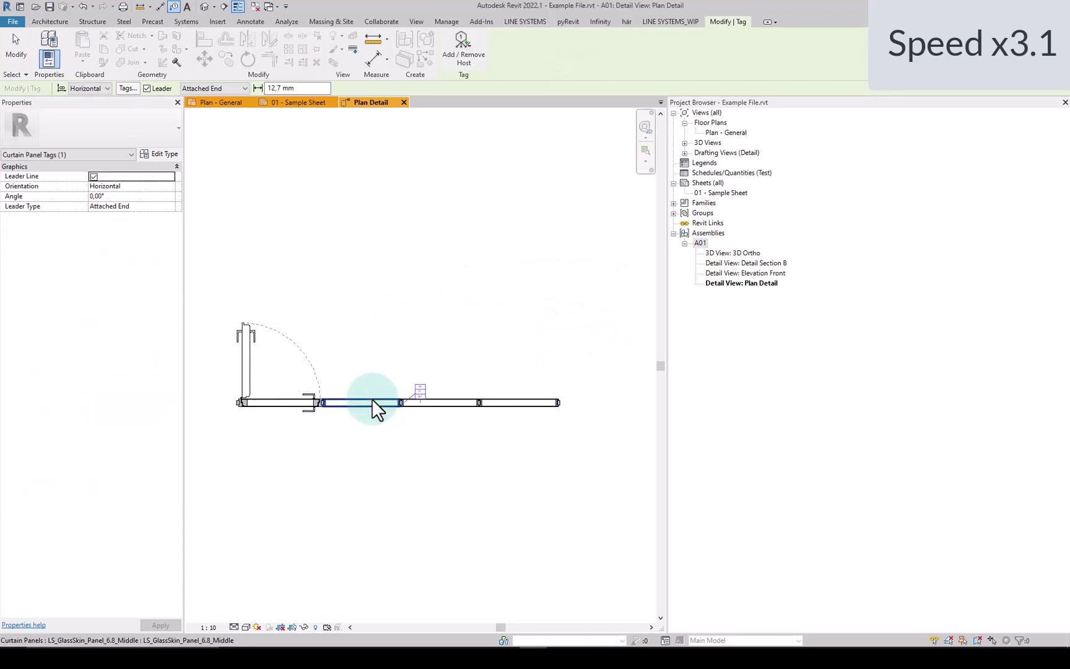
- Tag all untagged curtain panels, curtain wall mullions and doors in the Plan Detail view
{"action": "left_click", "coordinate": [256, 24]}
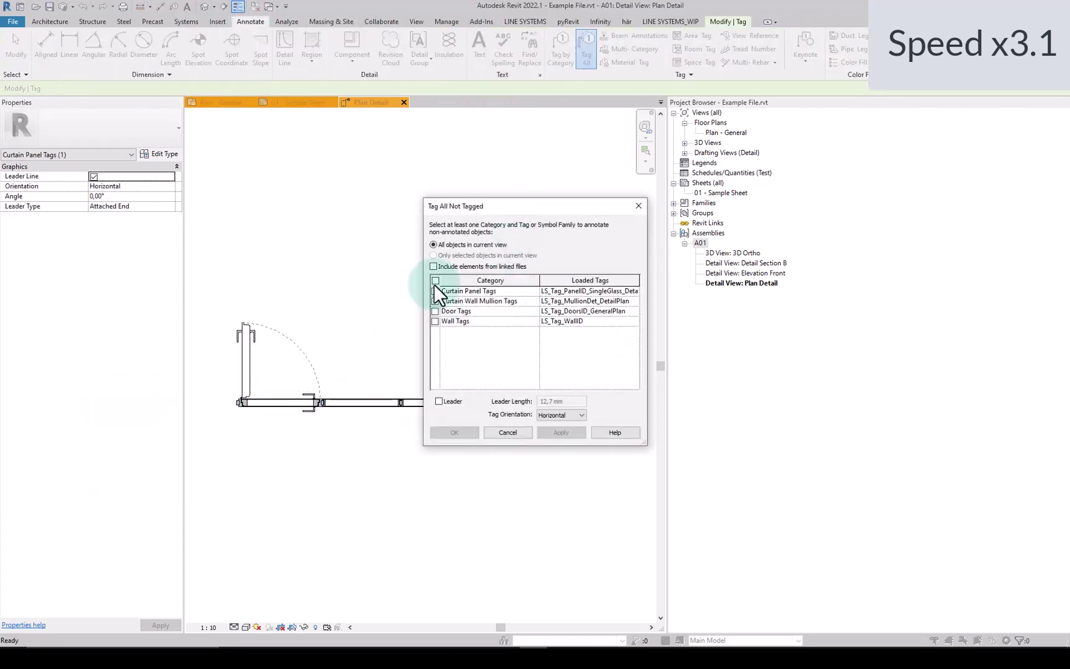
{"action": "left_click", "coordinate": [434, 290]}
{"action": "left_click", "coordinate": [434, 301]}
{"action": "left_click", "coordinate": [435, 311]}
{"action": "left_click", "coordinate": [457, 431]}
- Change the tags of the first and third fixed panels to LS_Tag_PanelID_DoubleGlass_DetailPlan
{"action": "left_click", "coordinate": [359, 385]}
{"action": "left_click", "coordinate": [111, 120]}
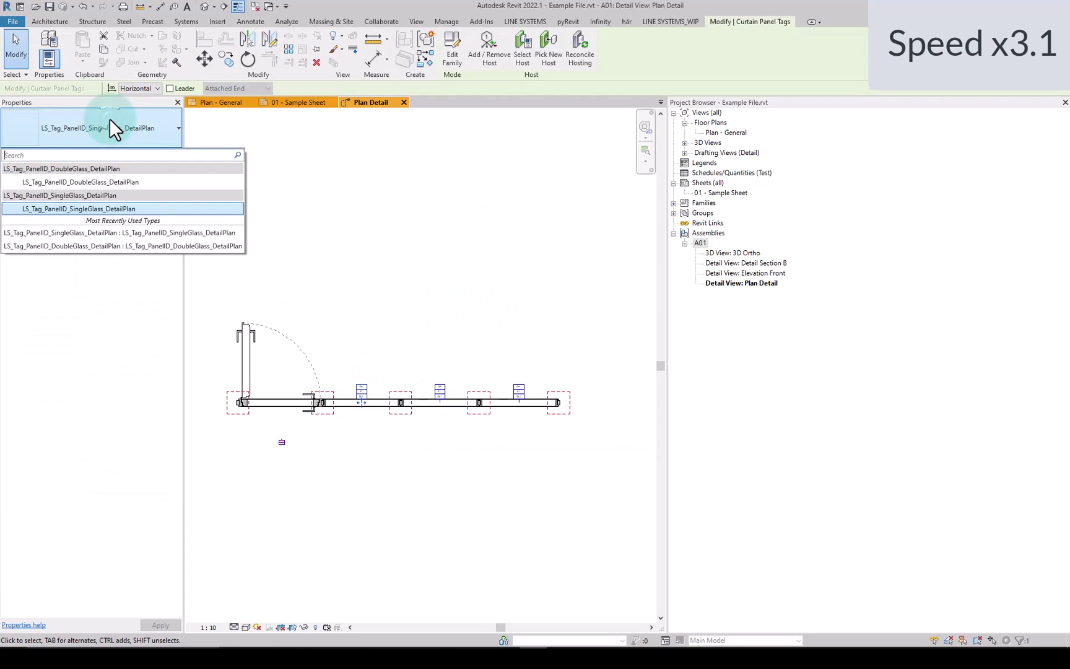
{"action": "left_click", "coordinate": [106, 182]}
{"action": "left_click", "coordinate": [515, 392]}
{"action": "left_click", "coordinate": [116, 120]}
{"action": "left_click", "coordinate": [99, 182]}
{"action": "key", "text": "Escape"}
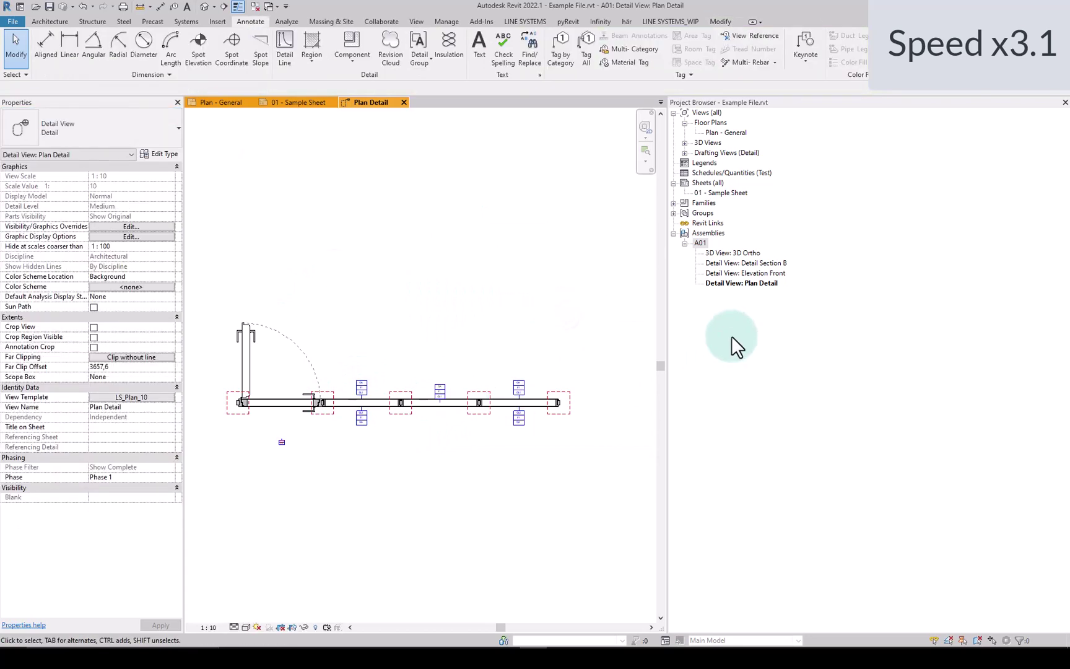
- Create a new sheet with the LS_Sheet A0 titleblock
{"action": "left_click", "coordinate": [732, 335]}
{"action": "right_click", "coordinate": [713, 183]}
{"action": "left_click", "coordinate": [743, 191]}
{"action": "left_click", "coordinate": [444, 221]}
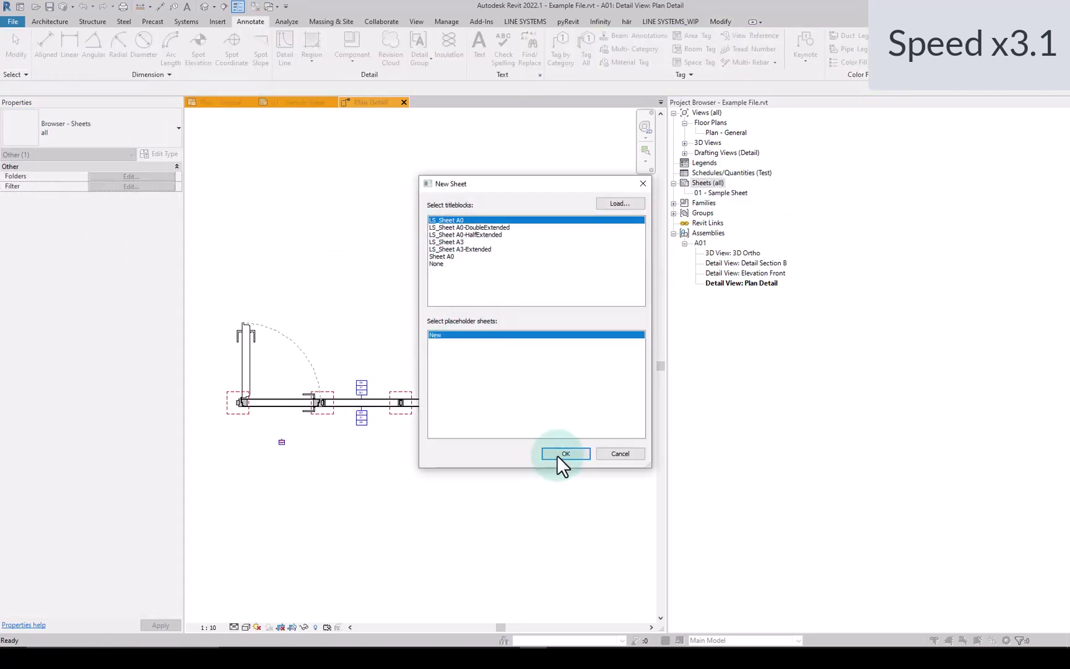
{"action": "left_click", "coordinate": [566, 454]}
- Rename the new sheet with number 02 and name A01
{"action": "right_click", "coordinate": [721, 205]}
{"action": "left_click", "coordinate": [754, 318]}
{"action": "double_click", "coordinate": [492, 308]}
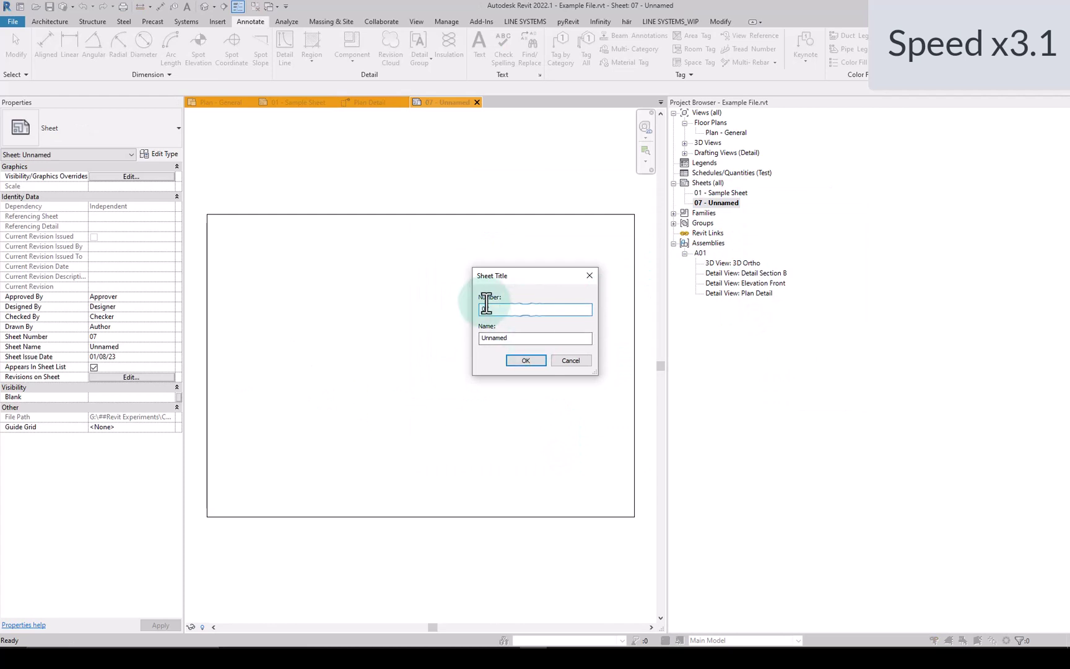
{"action": "type", "text": "02"}
{"action": "double_click", "coordinate": [520, 338]}
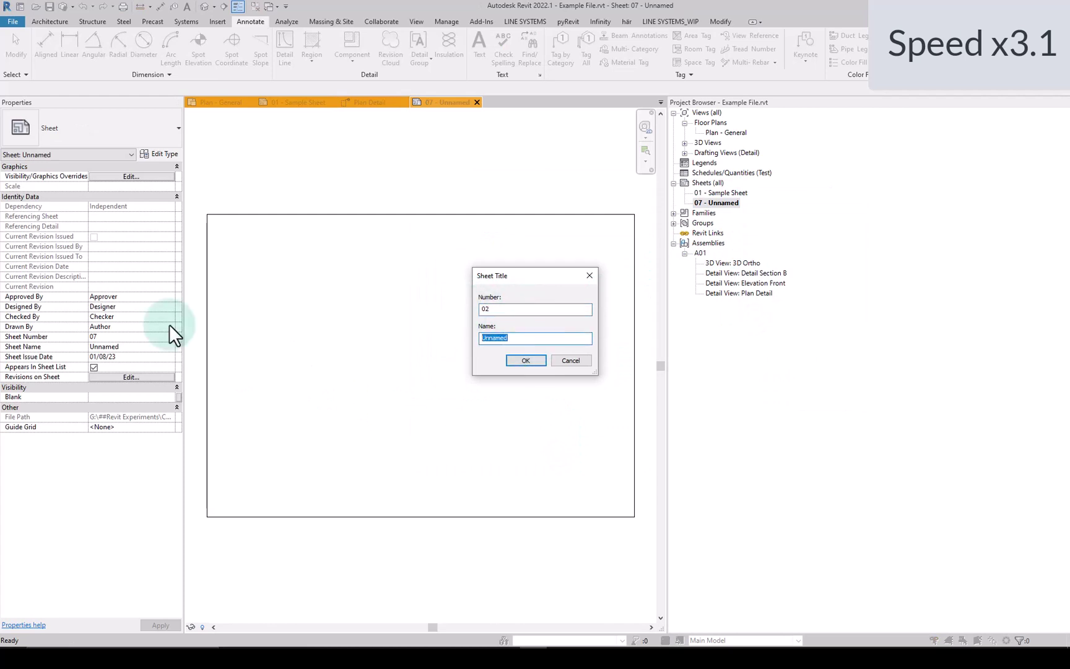
{"action": "type", "text": "A01"}
{"action": "left_click", "coordinate": [525, 360]}
- Place the 3D Ortho view in the sheet's upper right area and the Plan Detail view in its upper left area
{"action": "left_click_drag", "start_coordinate": [731, 265], "coordinate": [542, 286]}
{"action": "left_click", "coordinate": [541, 288]}
{"action": "left_click_drag", "start_coordinate": [742, 295], "coordinate": [272, 303]}
{"action": "left_click", "coordinate": [291, 296]}
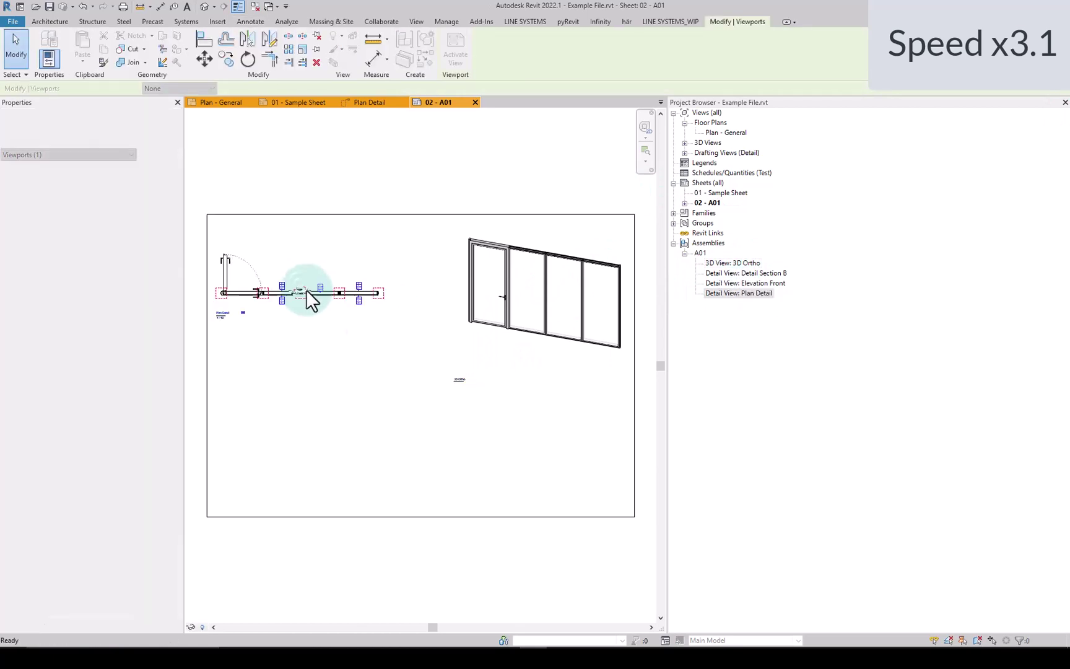
- Place the Elevation Front view below the 3D view and Detail Section B below the plan on sheet 02
{"action": "left_click_drag", "start_coordinate": [746, 283], "coordinate": [518, 438]}
{"action": "left_click", "coordinate": [518, 438]}
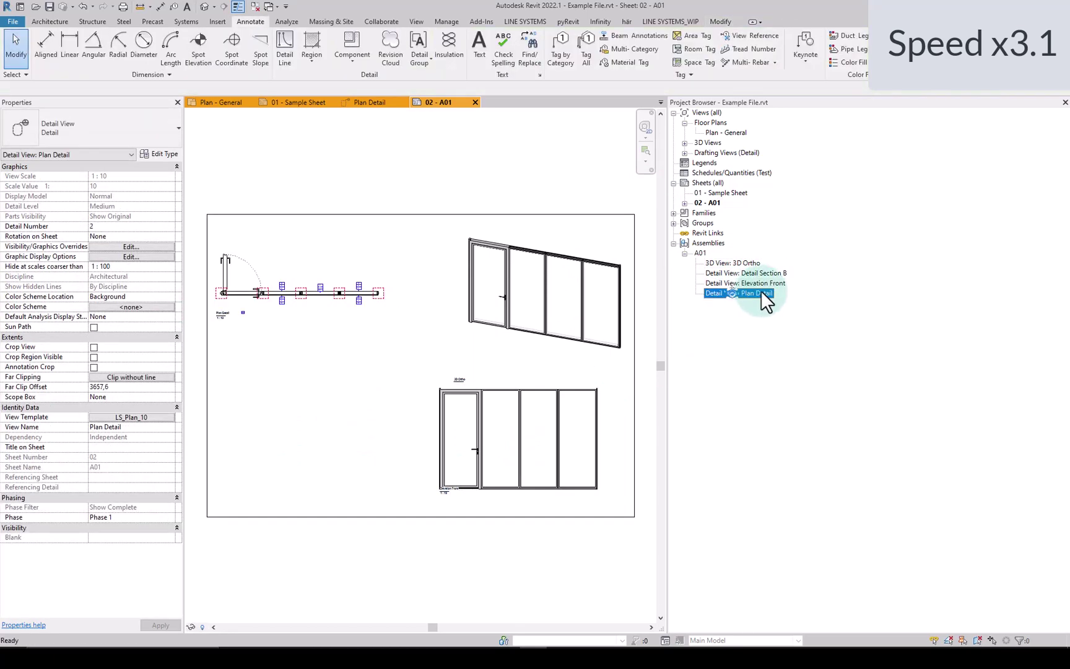
{"action": "left_click_drag", "start_coordinate": [743, 273], "coordinate": [346, 442]}
{"action": "left_click", "coordinate": [348, 443]}
- Rename the Detail Section B view to Detail Section Panel
{"action": "scroll", "coordinate": [335, 490], "scroll_direction": "up", "scroll_amount": 2}
{"action": "right_click", "coordinate": [752, 274]}
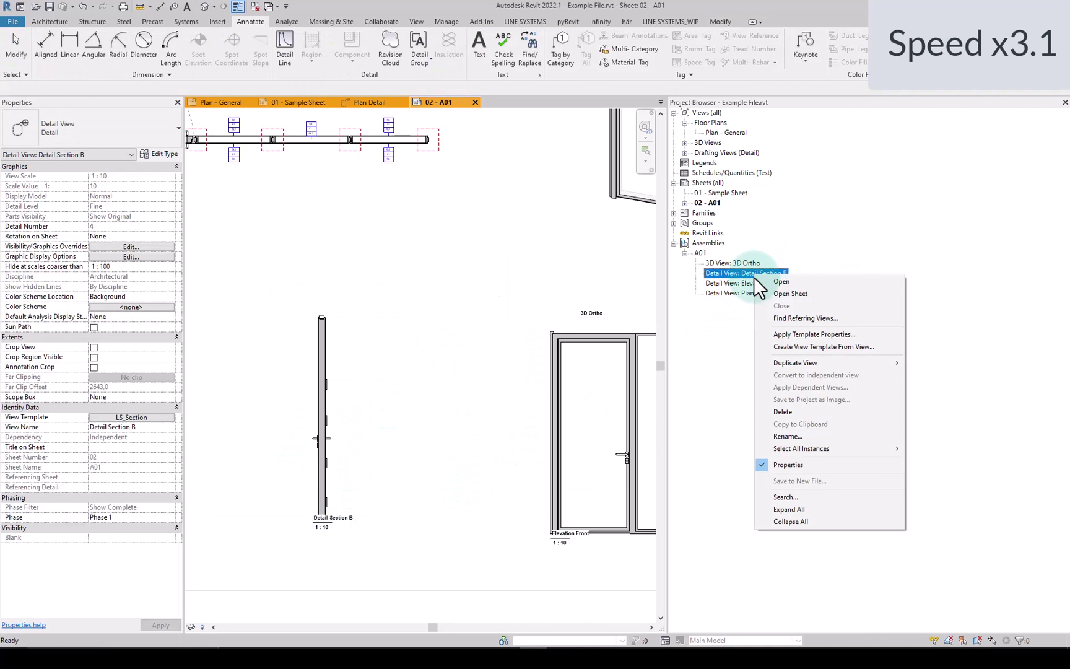
{"action": "left_click", "coordinate": [803, 437]}
{"action": "left_click_drag", "start_coordinate": [750, 273], "coordinate": [793, 271]}
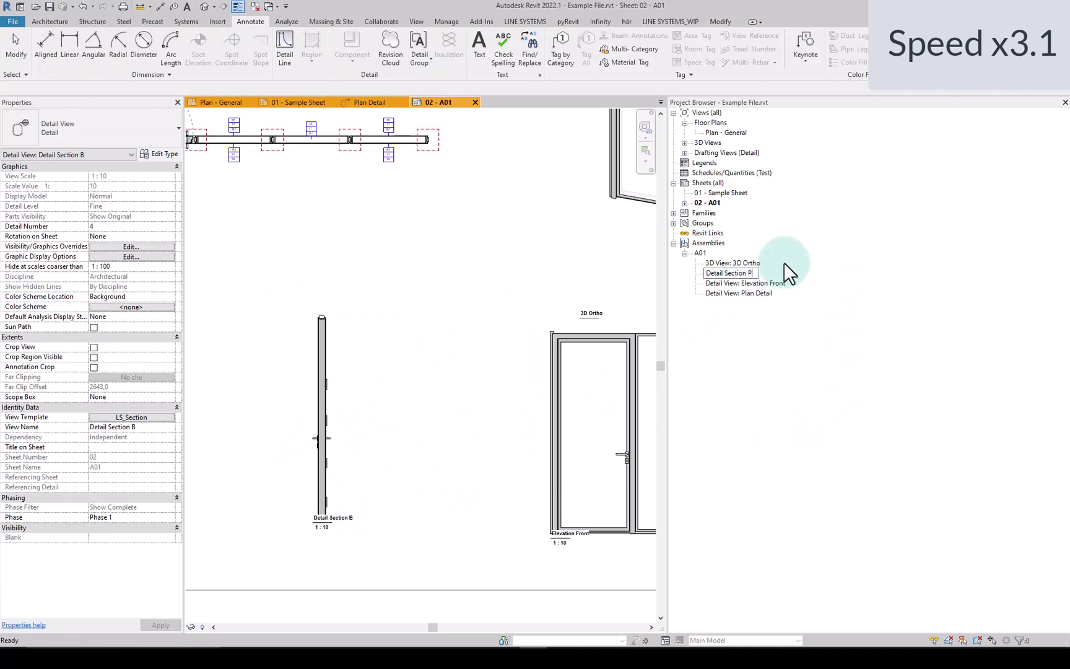
{"action": "type", "text": "Panel"}
{"action": "left_click", "coordinate": [453, 266]}
- Duplicate the Detail Section Panel view and rename the copy Detail Section Door
{"action": "right_click", "coordinate": [735, 274]}
{"action": "mouse_move", "coordinate": [786, 364]}
{"action": "left_click", "coordinate": [916, 364]}
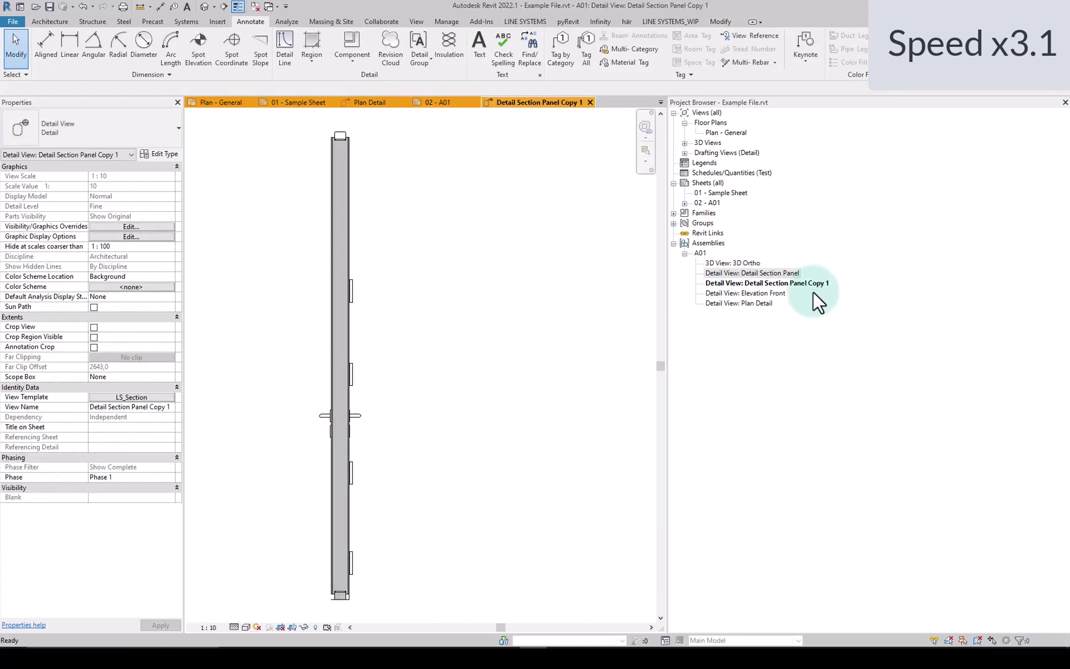
{"action": "right_click", "coordinate": [749, 283]}
{"action": "left_click", "coordinate": [805, 446]}
{"action": "type", "text": "Detail Section Door"}
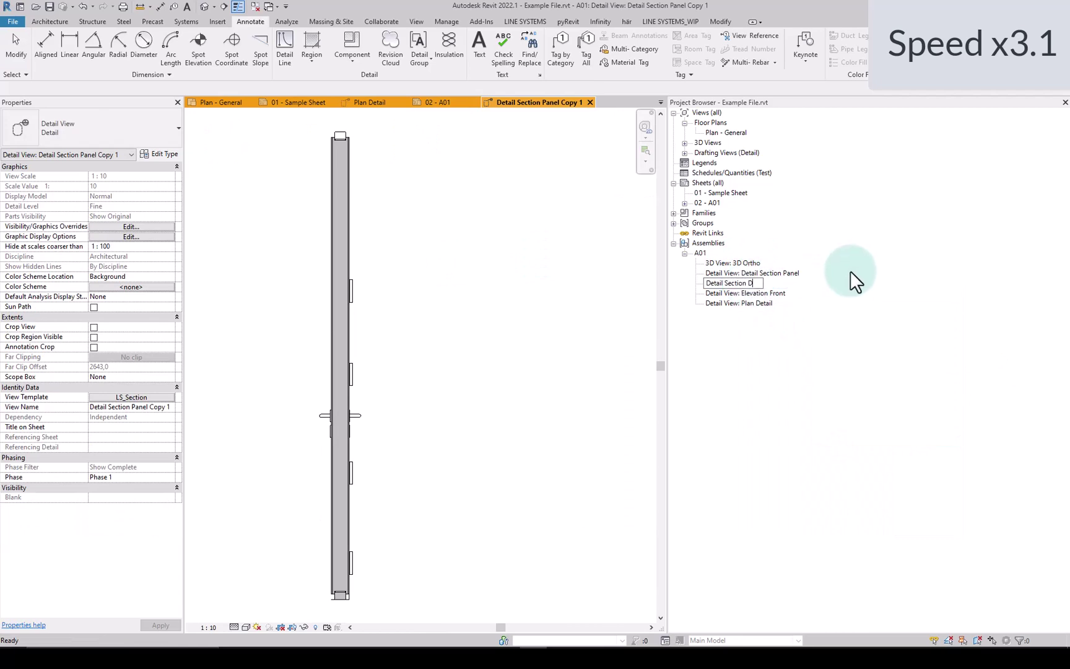
{"action": "key", "text": "Return"}
- Open sheet 02 - A01 and place the Detail Section Door view on it, beside the panel section
{"action": "double_click", "coordinate": [706, 203]}
{"action": "left_click", "coordinate": [752, 283]}
{"action": "left_click_drag", "start_coordinate": [767, 273], "coordinate": [374, 420]}
{"action": "left_click", "coordinate": [226, 426]}
- Shift the Detail Section Panel viewport slightly closer to the door section on the sheet
{"action": "scroll", "coordinate": [346, 441], "scroll_direction": "down", "scroll_amount": 5}
{"action": "scroll", "coordinate": [345, 442], "scroll_direction": "up", "scroll_amount": 4}
{"action": "left_click", "coordinate": [450, 406]}
{"action": "left_click_drag", "start_coordinate": [431, 448], "coordinate": [420, 454]}
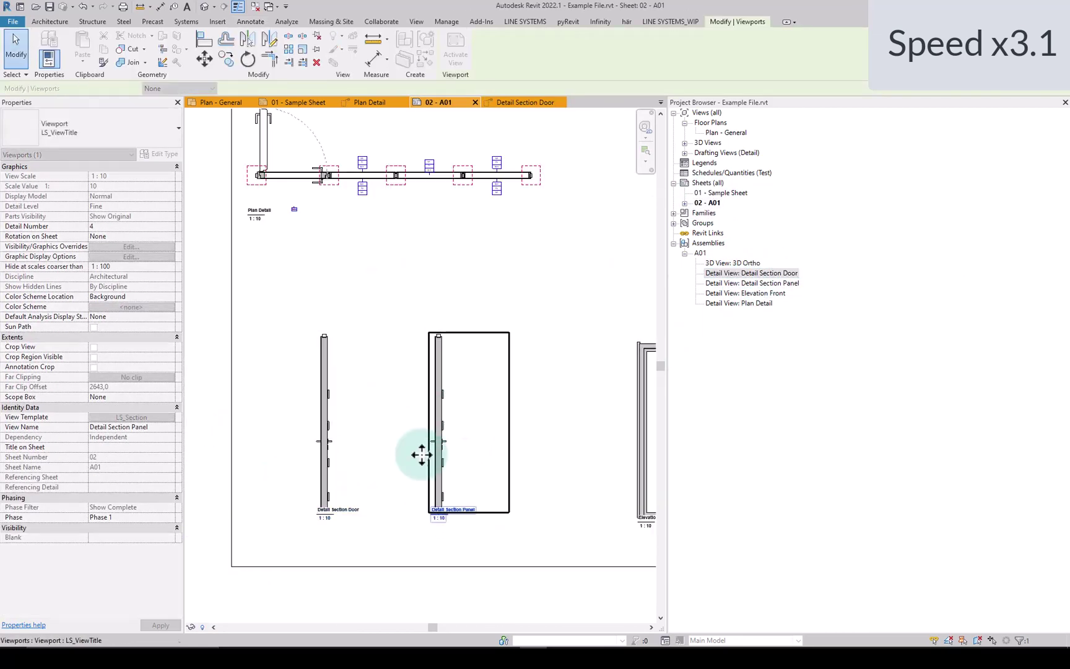
{"action": "scroll", "coordinate": [349, 549], "scroll_direction": "down", "scroll_amount": 1}
{"action": "left_click", "coordinate": [358, 427]}
- Activate the Plan Detail viewport on the sheet and enable temporary view properties for it
{"action": "double_click", "coordinate": [384, 270]}
{"action": "left_click", "coordinate": [327, 625]}
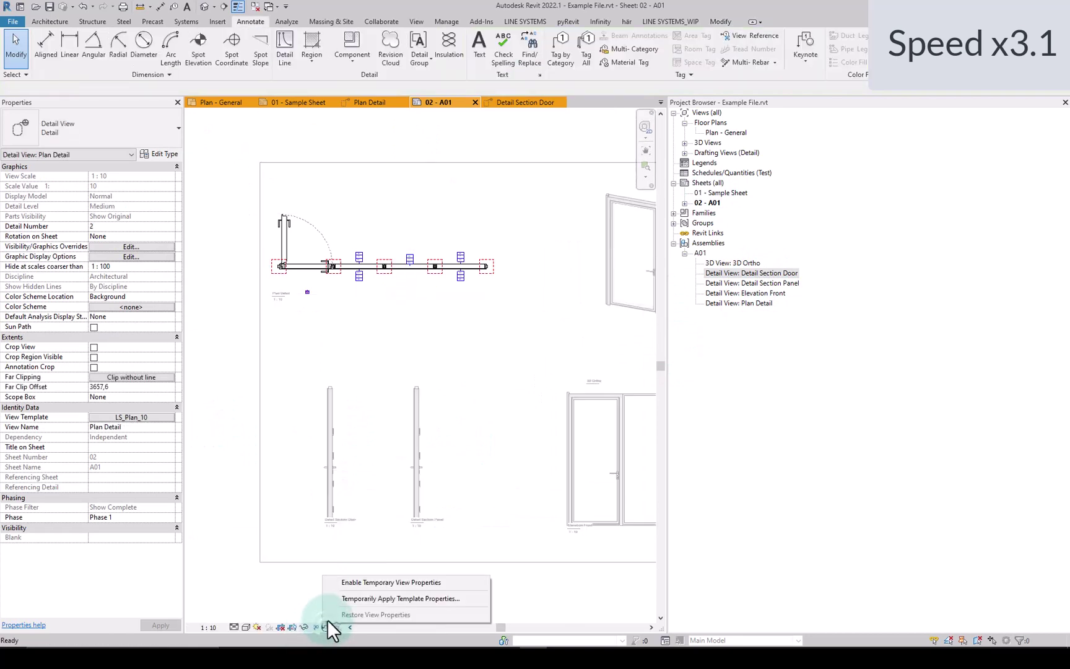
{"action": "left_click", "coordinate": [354, 581]}
- Turn on the Sections annotation category in the Plan Detail view's visibility overrides
{"action": "key", "text": "v"}
{"action": "key", "text": "g"}
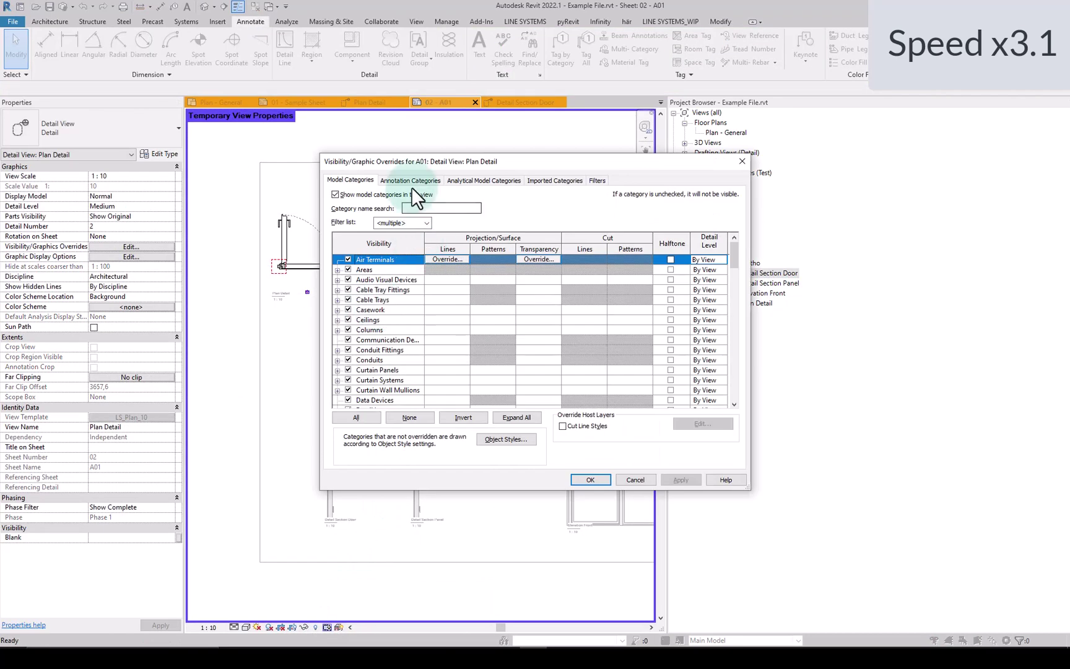
{"action": "left_click", "coordinate": [410, 180]}
{"action": "scroll", "coordinate": [394, 364], "scroll_direction": "down", "scroll_amount": 15}
{"action": "scroll", "coordinate": [371, 357], "scroll_direction": "down", "scroll_amount": 2}
{"action": "left_click", "coordinate": [348, 370]}
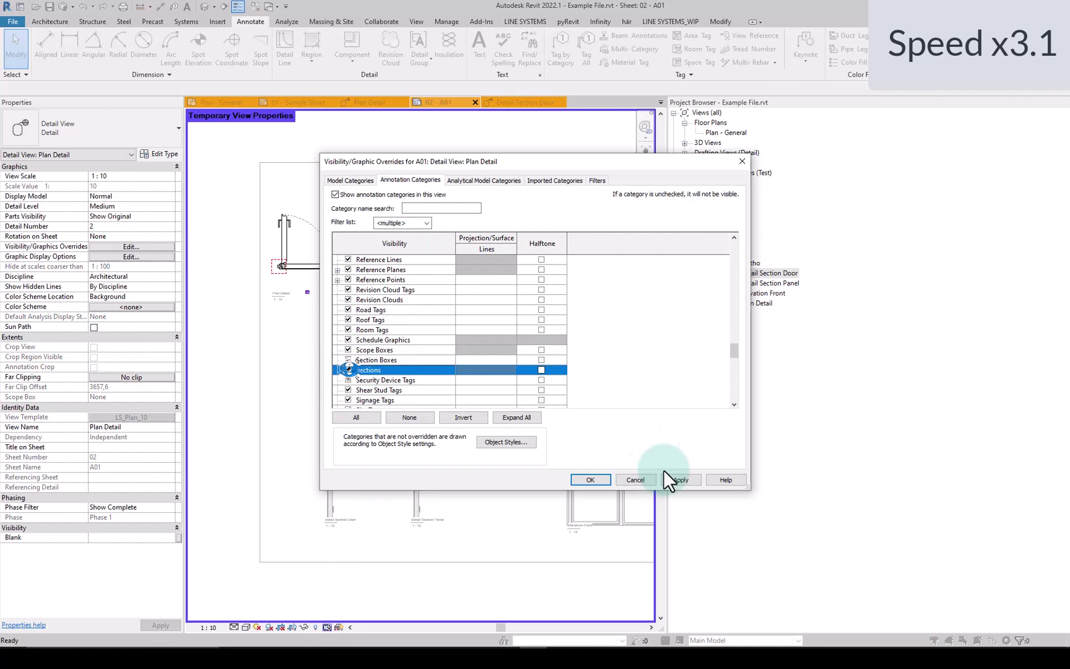
{"action": "left_click", "coordinate": [678, 479]}
{"action": "left_click", "coordinate": [592, 480]}
- Move the Detail Section Door marker across the door and the Detail Section Panel marker across the neighbouring panel, and restore the view properties
{"action": "scroll", "coordinate": [354, 210], "scroll_direction": "up", "scroll_amount": 4}
{"action": "left_click", "coordinate": [429, 267]}
{"action": "left_click_drag", "start_coordinate": [428, 267], "coordinate": [238, 279]}
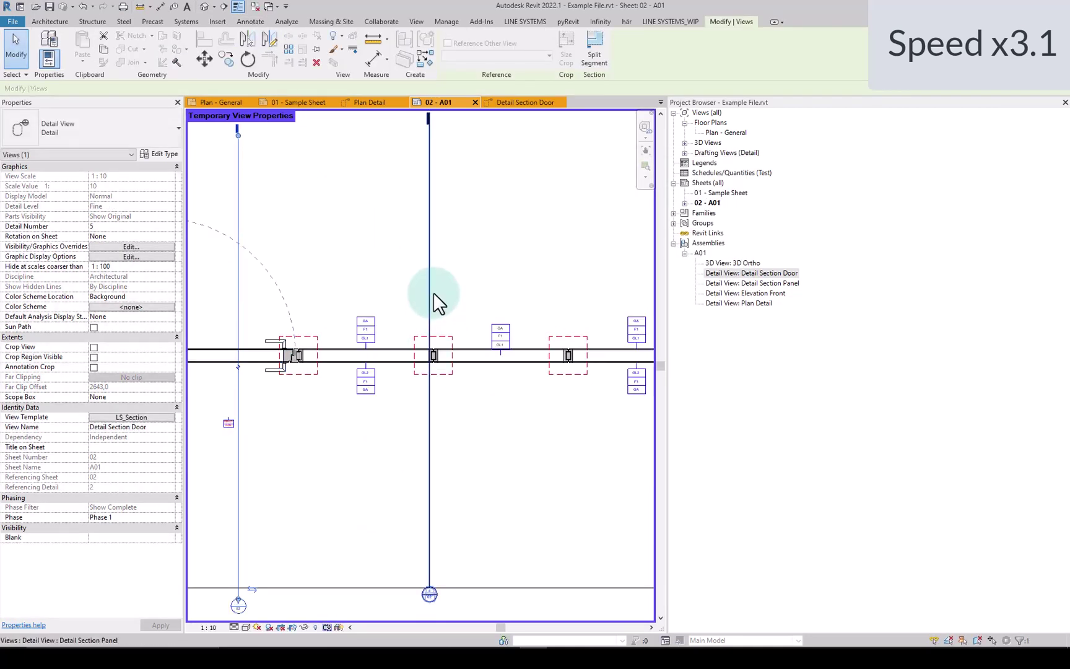
{"action": "left_click_drag", "start_coordinate": [431, 291], "coordinate": [496, 281]}
{"action": "scroll", "coordinate": [433, 301], "scroll_direction": "down", "scroll_amount": 2}
{"action": "left_click", "coordinate": [326, 627]}
{"action": "left_click", "coordinate": [365, 618]}
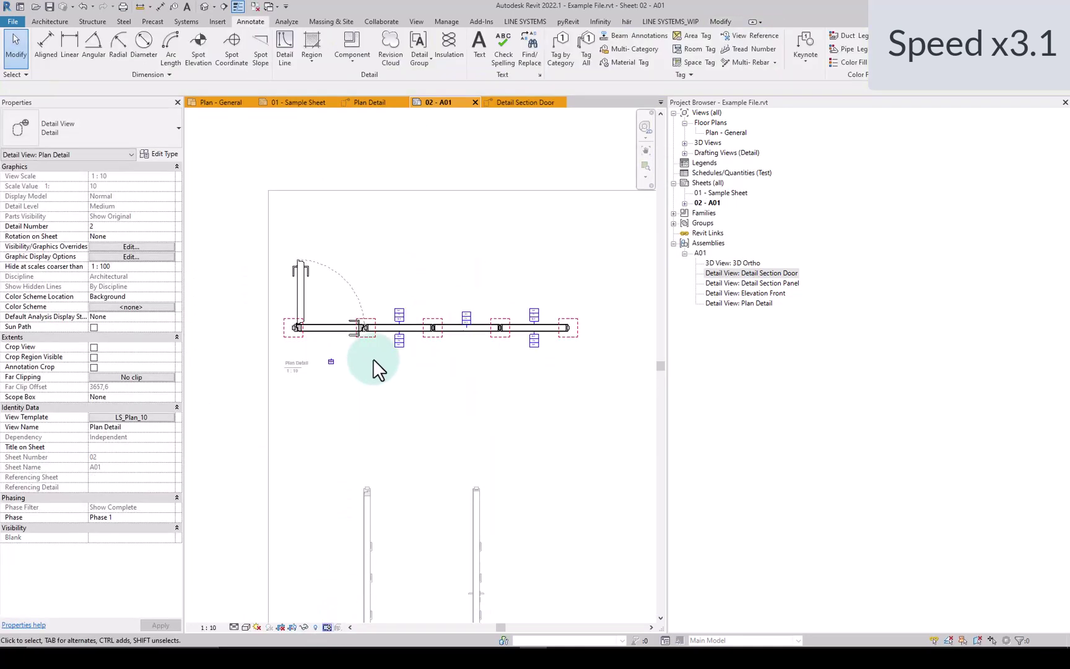
- Deactivate the Plan Detail viewport and activate it again on the sheet for annotating
{"action": "scroll", "coordinate": [373, 358], "scroll_direction": "down", "scroll_amount": 2}
{"action": "double_click", "coordinate": [362, 394]}
{"action": "double_click", "coordinate": [362, 346]}
{"action": "scroll", "coordinate": [361, 343], "scroll_direction": "up", "scroll_amount": 1}
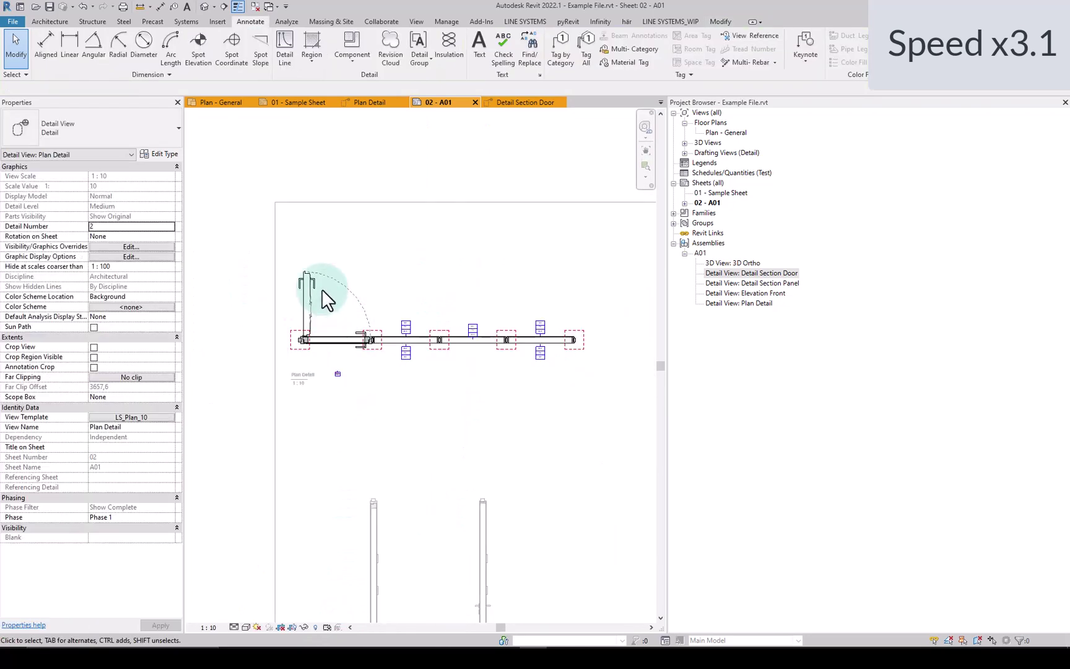
{"action": "scroll", "coordinate": [322, 296], "scroll_direction": "up", "scroll_amount": 2}
- Try to dimension the curtain wall in the plan with an aligned dimension picking entire walls
{"action": "left_click", "coordinate": [161, 7]}
{"action": "left_click", "coordinate": [217, 88]}
{"action": "left_click", "coordinate": [218, 107]}
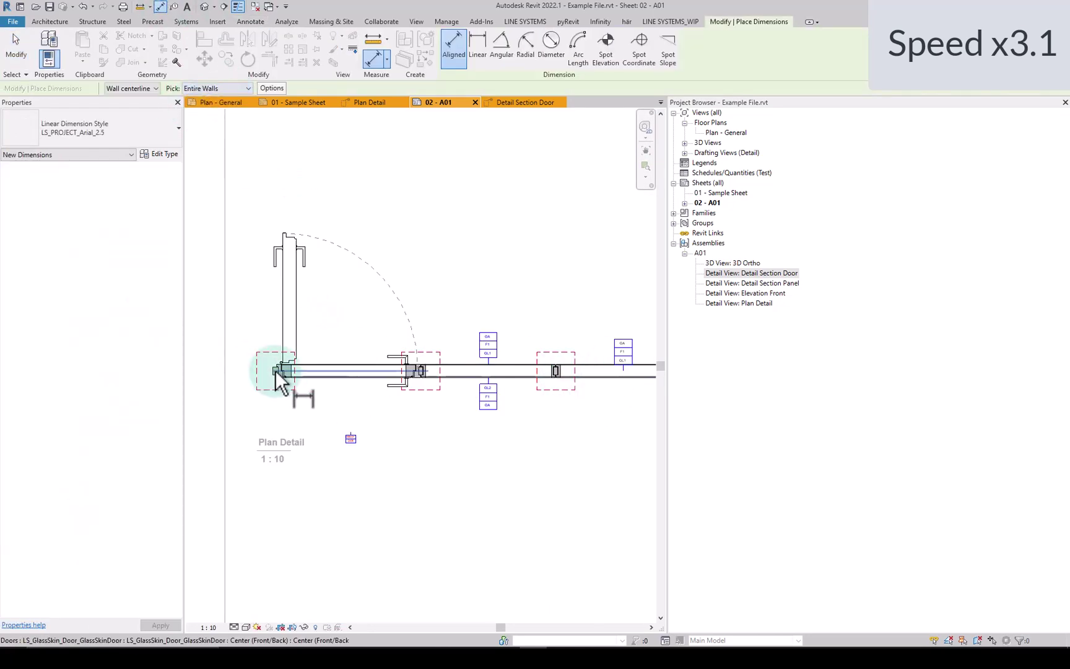
{"action": "left_click", "coordinate": [312, 373]}
{"action": "key", "text": "Escape"}
- Using Individual References, dimension the mullion and door frame faces along the curtain wall and place the aligned dimension chain below the plan
{"action": "left_click", "coordinate": [208, 88]}
{"action": "left_click", "coordinate": [212, 98]}
{"action": "scroll", "coordinate": [322, 383], "scroll_direction": "up", "scroll_amount": 2}
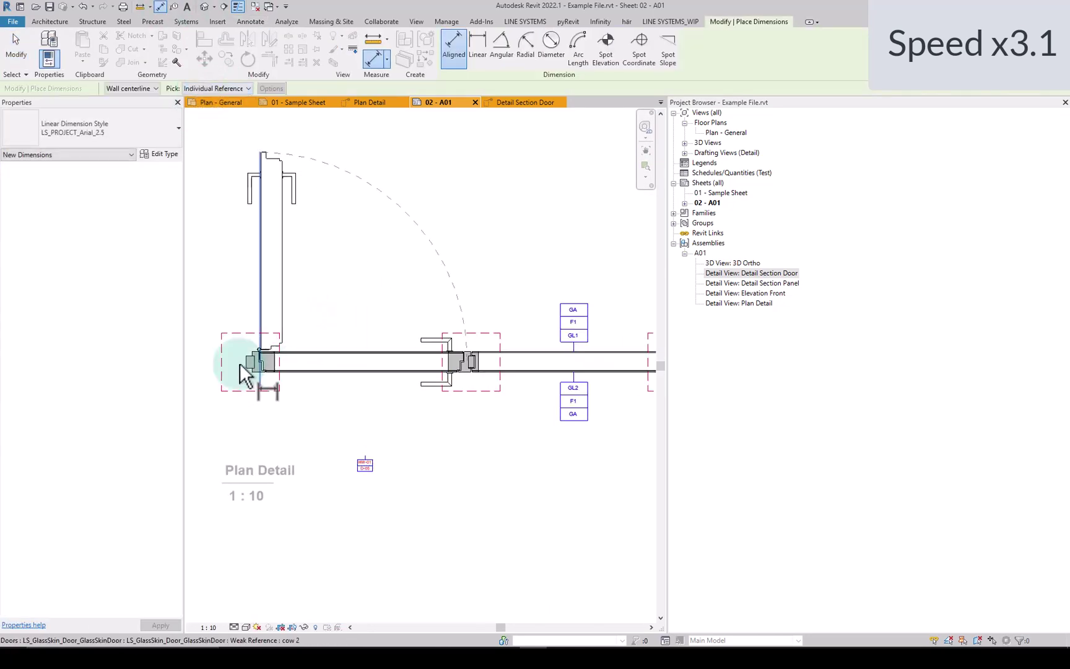
{"action": "scroll", "coordinate": [240, 363], "scroll_direction": "up", "scroll_amount": 3}
{"action": "left_click", "coordinate": [258, 356]}
{"action": "scroll", "coordinate": [260, 371], "scroll_direction": "down", "scroll_amount": 3}
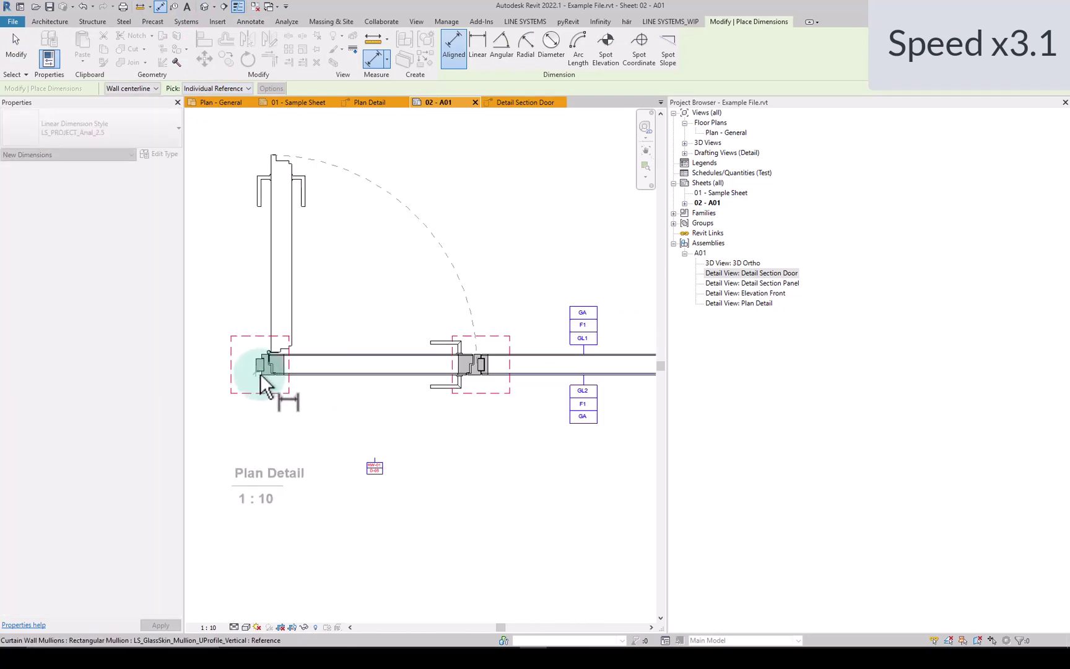
{"action": "scroll", "coordinate": [314, 354], "scroll_direction": "up", "scroll_amount": 3}
{"action": "left_click", "coordinate": [329, 342]}
{"action": "middle_click_drag", "start_coordinate": [613, 344], "coordinate": [321, 401]}
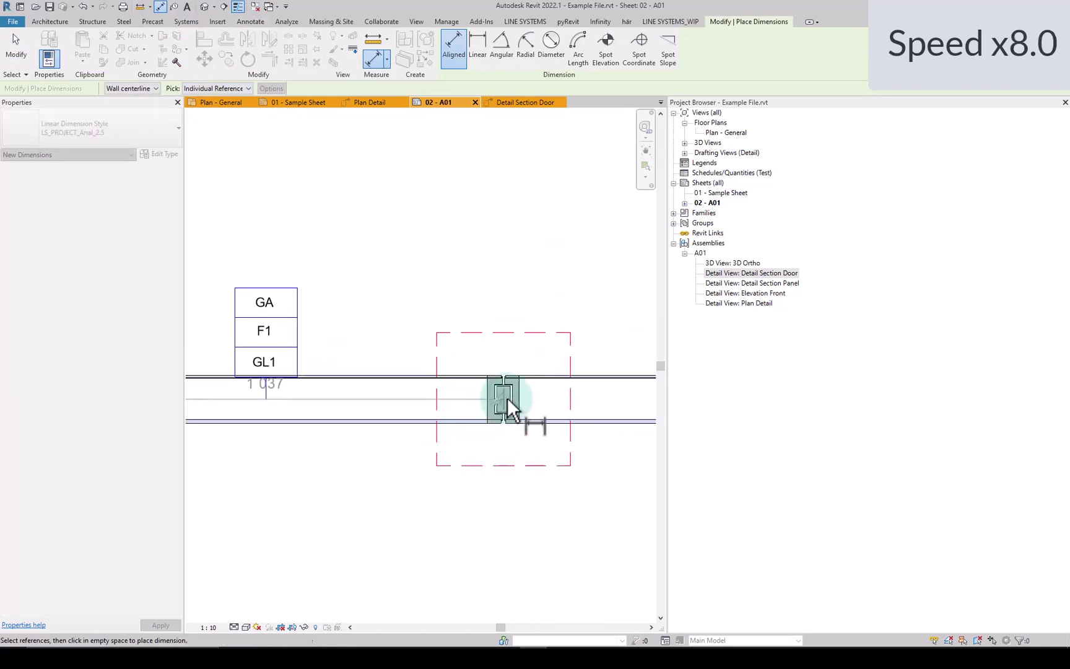
{"action": "left_click", "coordinate": [508, 398]}
{"action": "scroll", "coordinate": [507, 398], "scroll_direction": "down", "scroll_amount": 3}
{"action": "left_click", "coordinate": [534, 416]}
{"action": "left_click", "coordinate": [518, 491]}
{"action": "key", "text": "Escape"}
- Change the dimension style of the mullion dimension chain below the plan
{"action": "left_click", "coordinate": [513, 493]}
{"action": "left_click", "coordinate": [147, 128]}
{"action": "left_click", "coordinate": [118, 194]}
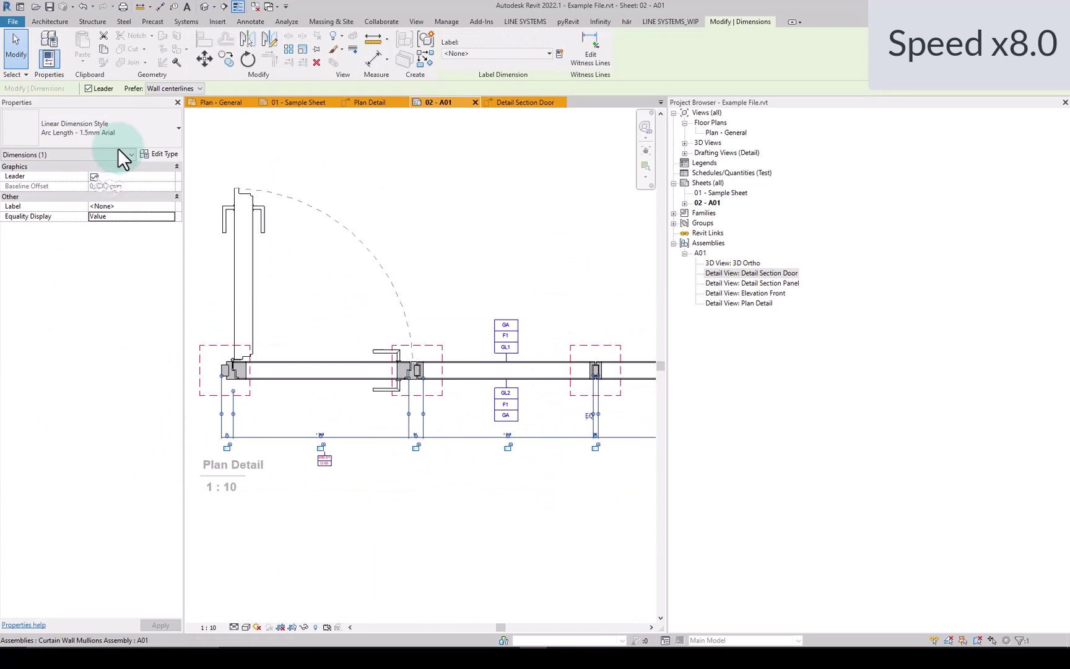
{"action": "left_click", "coordinate": [253, 203]}
{"action": "left_click", "coordinate": [267, 437]}
{"action": "left_click", "coordinate": [105, 130]}
{"action": "left_click", "coordinate": [101, 181]}
{"action": "left_click", "coordinate": [504, 246]}
- Add an aligned dimension across the door above the wall in the plan and change its dimension style
{"action": "scroll", "coordinate": [416, 471], "scroll_direction": "down", "scroll_amount": 1}
{"action": "left_click", "coordinate": [46, 46]}
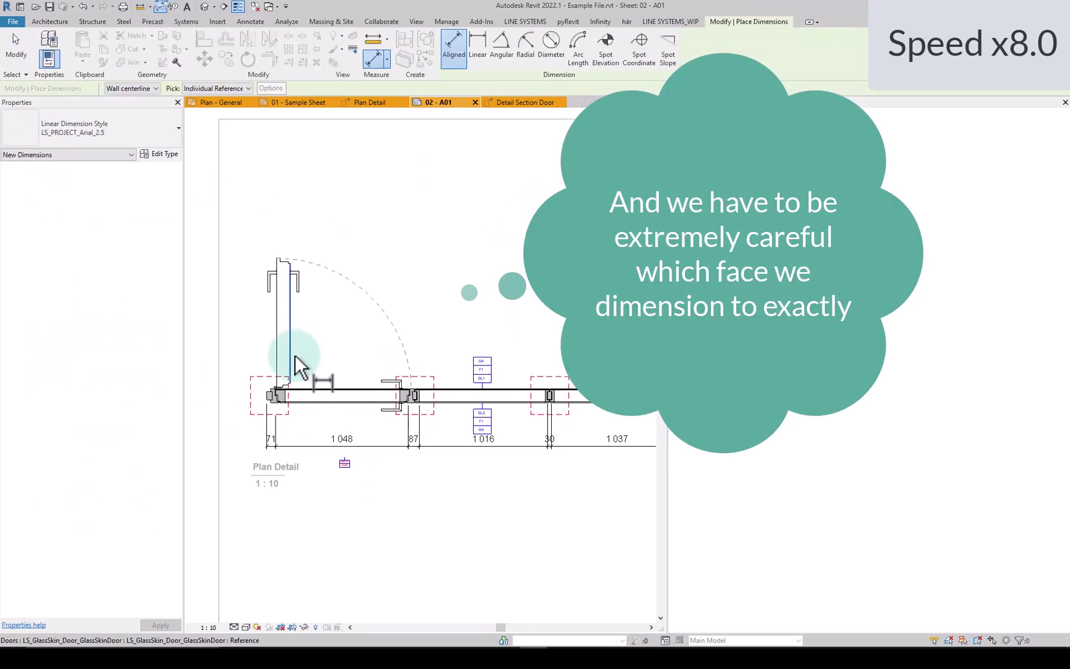
{"action": "left_click", "coordinate": [292, 356]}
{"action": "left_click", "coordinate": [410, 390]}
{"action": "left_click", "coordinate": [350, 351]}
{"action": "left_click", "coordinate": [103, 130]}
{"action": "left_click", "coordinate": [101, 186]}
- Activate the Elevation Front viewport and examine the general parameters of the door within the assembly
{"action": "scroll", "coordinate": [326, 345], "scroll_direction": "down", "scroll_amount": 5}
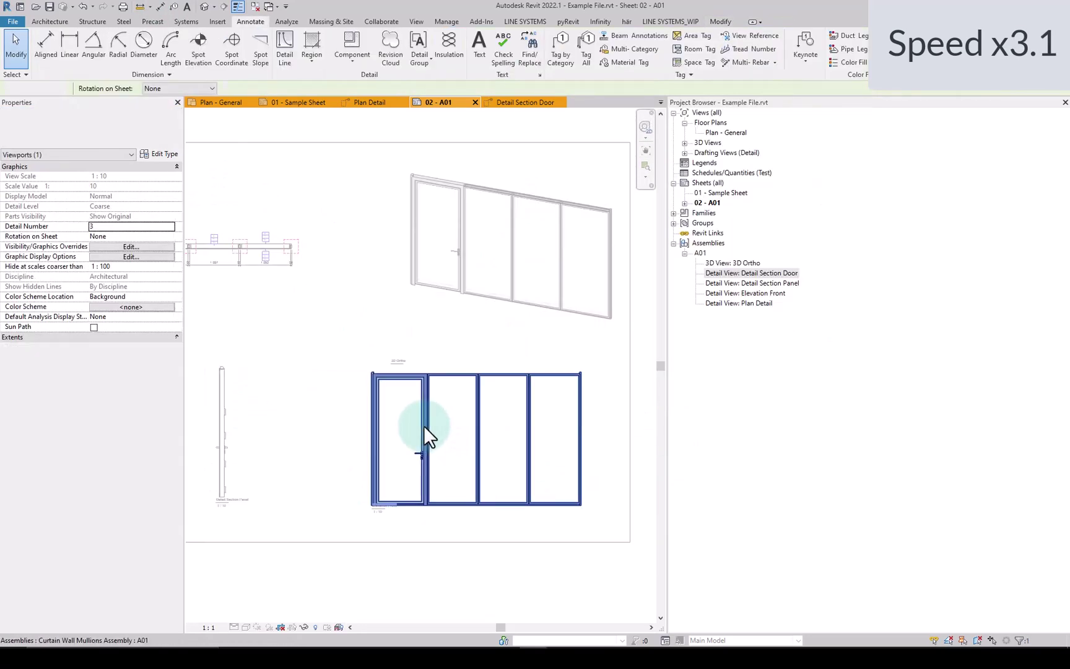
{"action": "double_click", "coordinate": [423, 425]}
{"action": "left_click", "coordinate": [424, 426]}
{"action": "key", "text": "Tab"}
{"action": "left_click", "coordinate": [424, 425]}
{"action": "scroll", "coordinate": [100, 574], "scroll_direction": "down", "scroll_amount": 6}
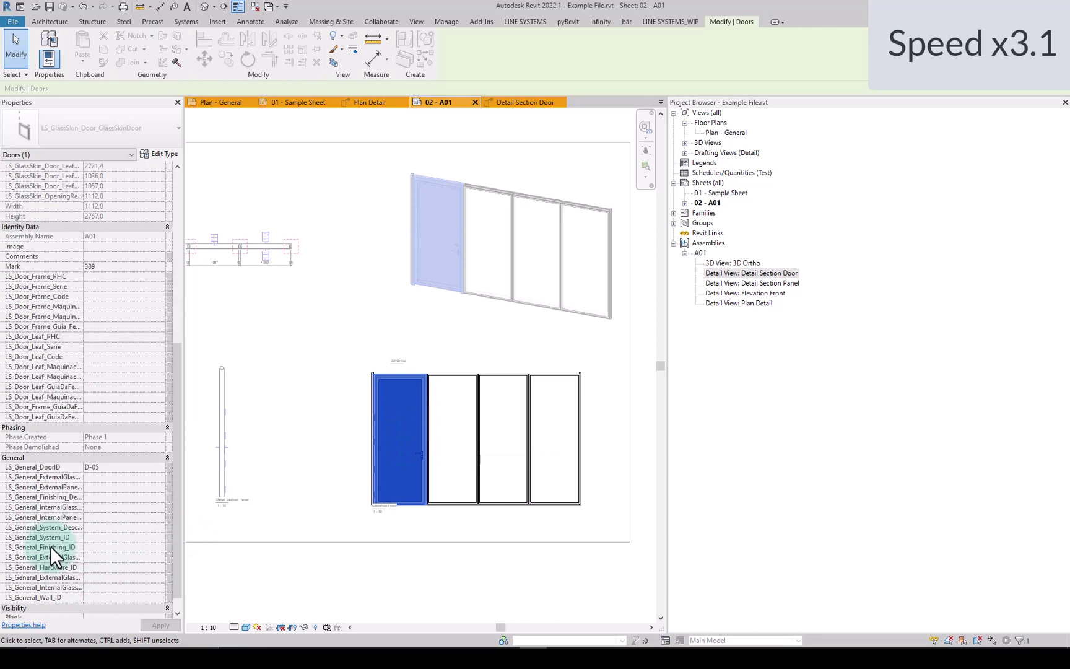
{"action": "key", "text": "Escape"}
- Edit assembly A01 from the front elevation and set the door's LS_General_Wall_ID to A01
{"action": "double_click", "coordinate": [425, 460]}
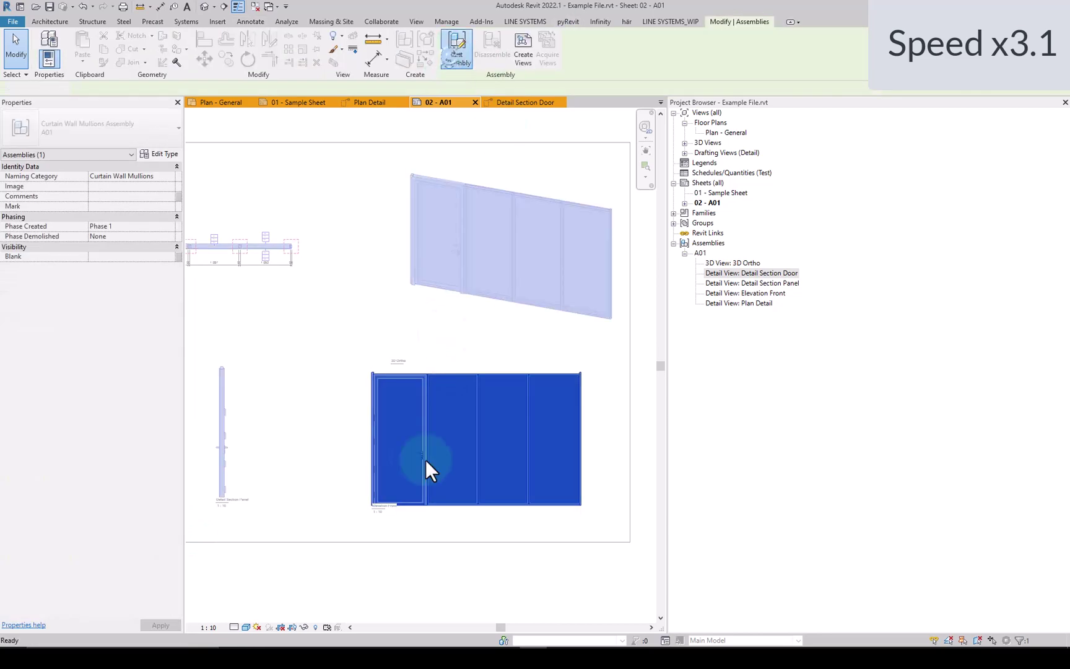
{"action": "left_click", "coordinate": [422, 418]}
{"action": "scroll", "coordinate": [98, 563], "scroll_direction": "down", "scroll_amount": 3}
{"action": "scroll", "coordinate": [98, 563], "scroll_direction": "down", "scroll_amount": 6}
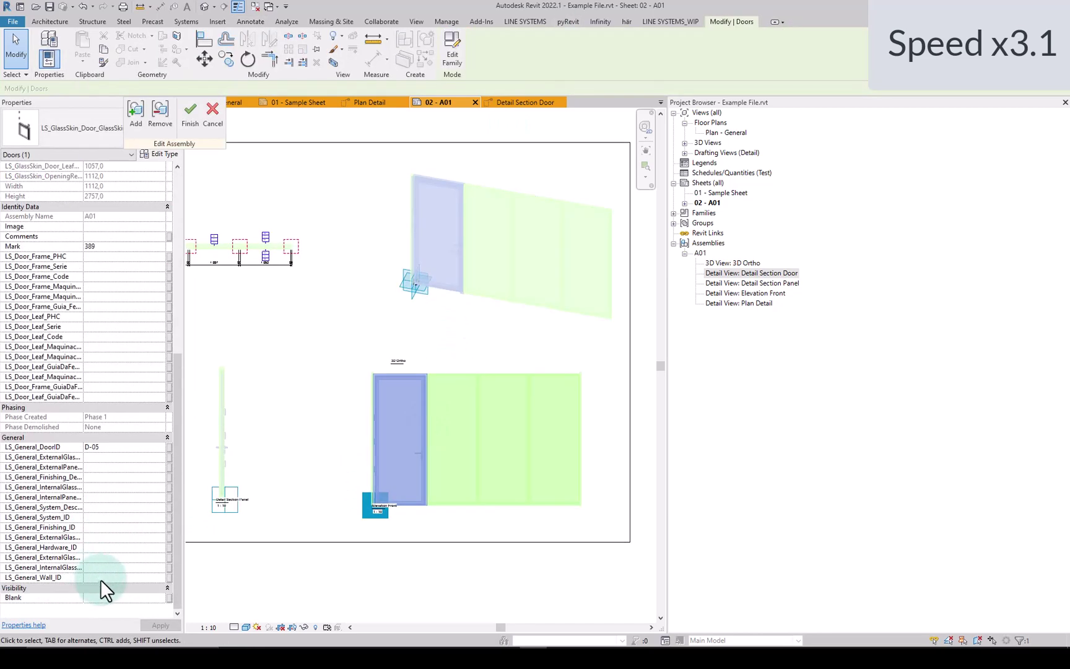
{"action": "left_click", "coordinate": [106, 578]}
{"action": "type", "text": "A01"}
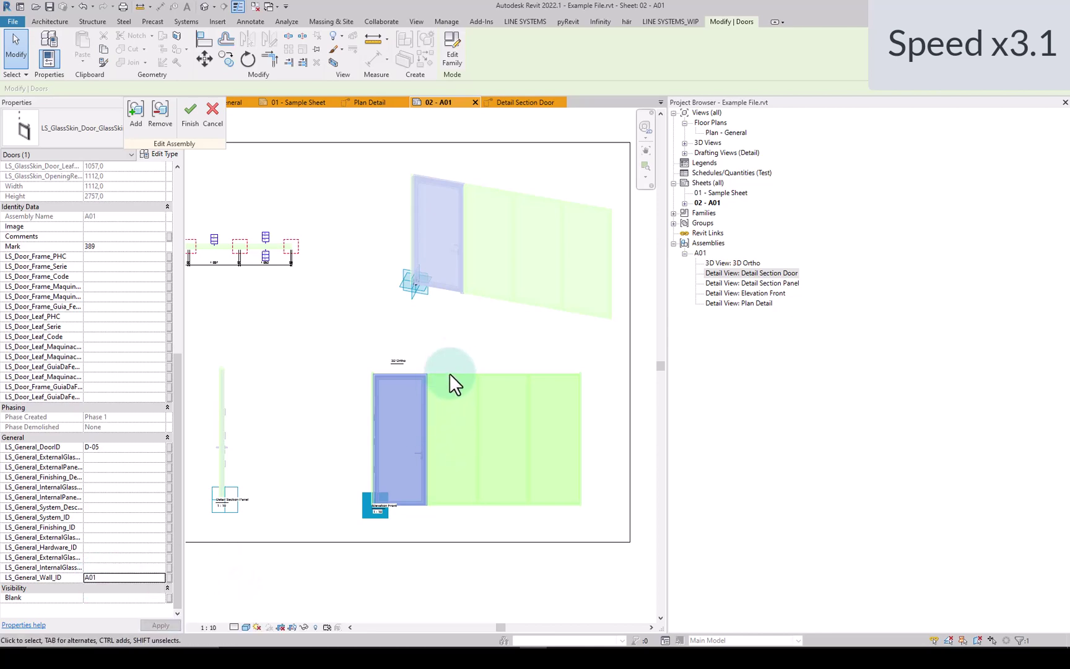
- Set LS_General_Wall_ID to A01 for the curtain panels next to the door, one after another
{"action": "left_click", "coordinate": [450, 376]}
{"action": "left_click", "coordinate": [121, 547]}
{"action": "type", "text": "A01"}
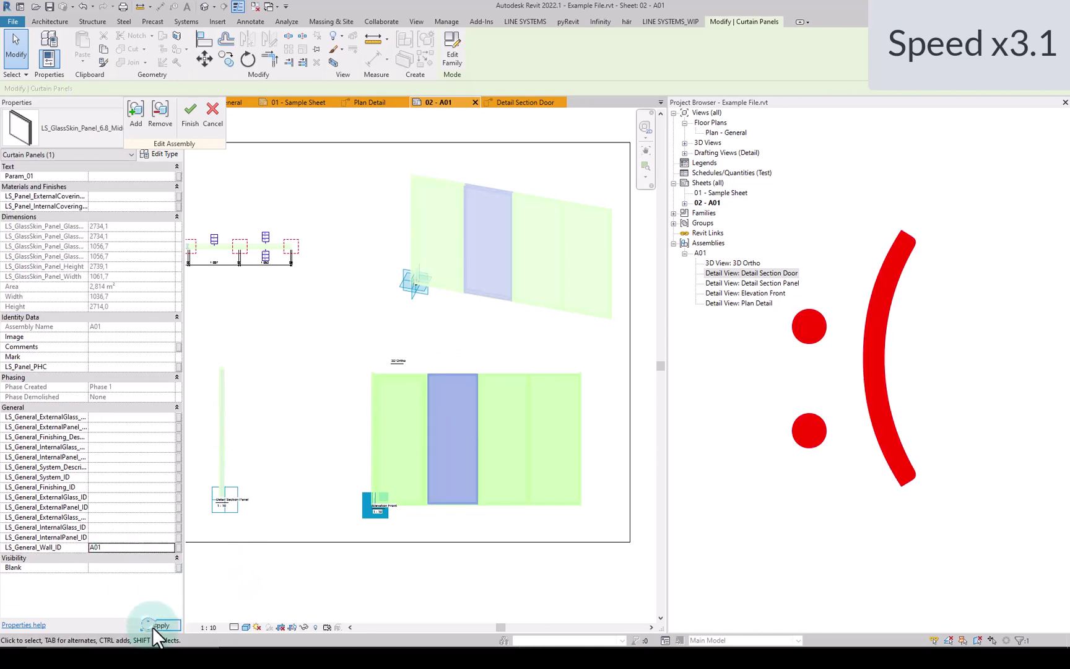
{"action": "left_click", "coordinate": [155, 626]}
{"action": "left_click", "coordinate": [503, 377]}
{"action": "left_click", "coordinate": [122, 547]}
{"action": "type", "text": "A"}
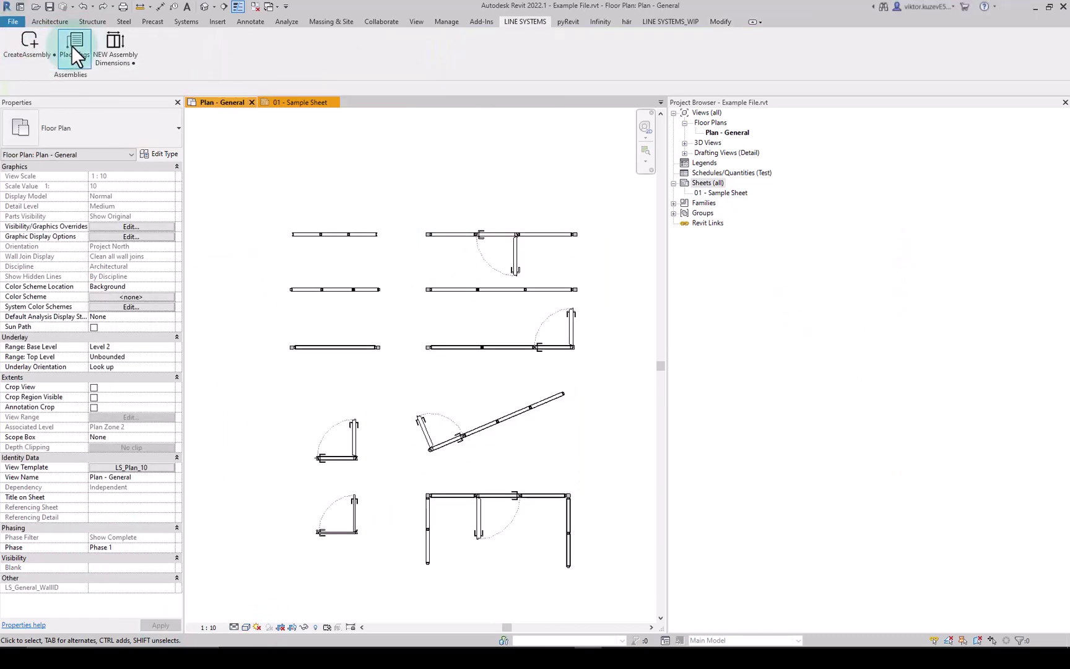
- Run the Create Assembly tool from the general plan with prefix A, numbering starting at 01, in Single mode
{"action": "left_click", "coordinate": [34, 45]}
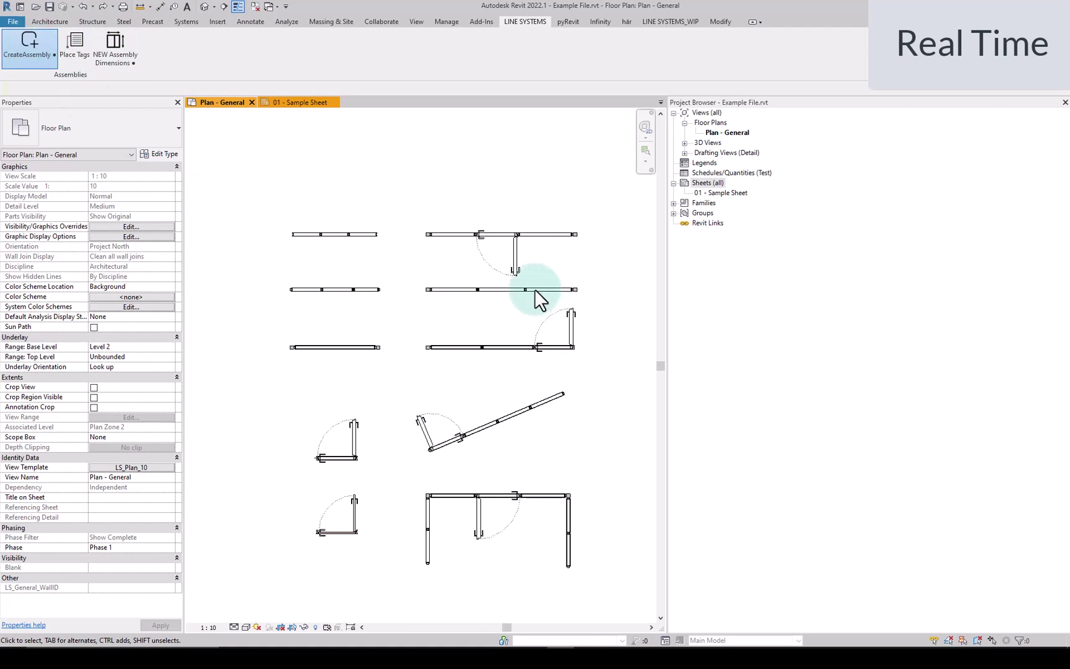
{"action": "left_click", "coordinate": [525, 330]}
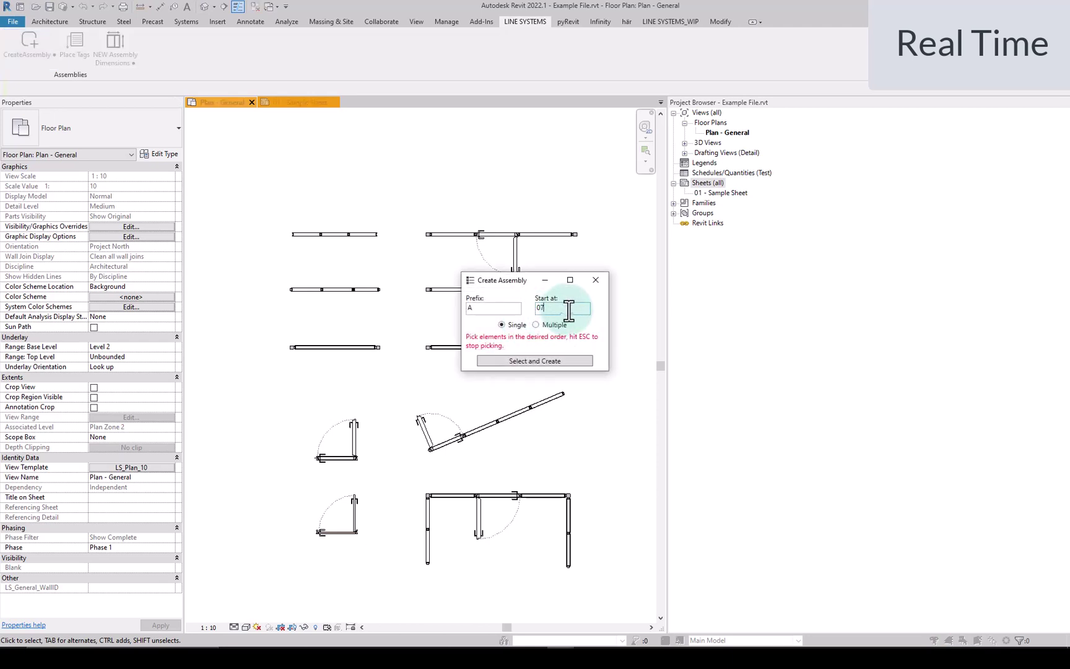
{"action": "left_click", "coordinate": [569, 311]}
{"action": "key", "text": "BackSpace"}
{"action": "type", "text": "1"}
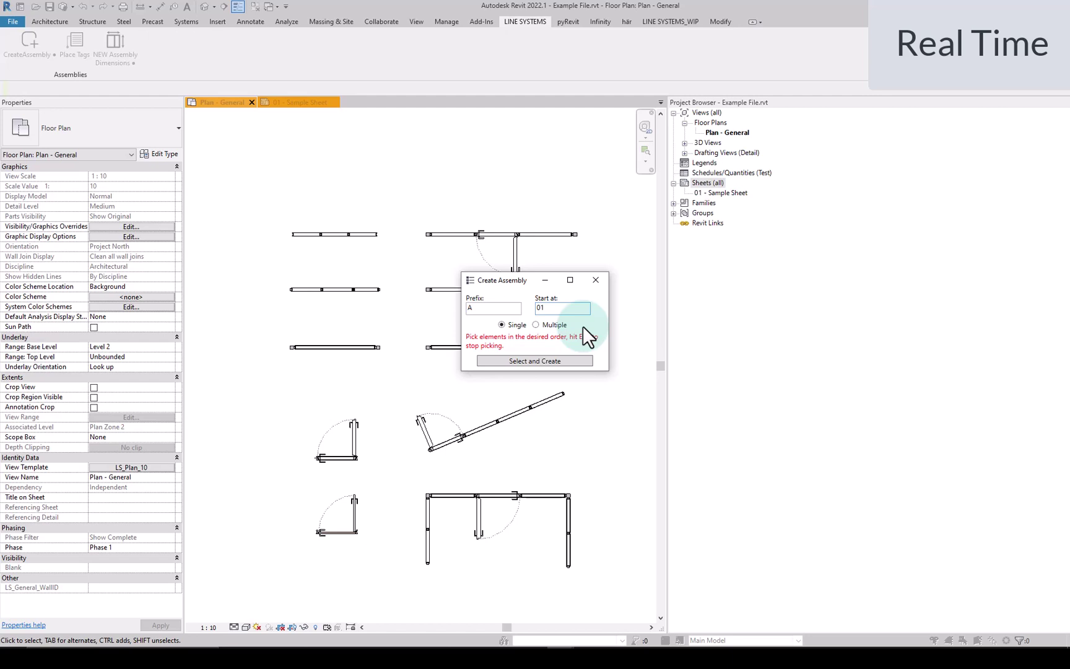
{"action": "left_click", "coordinate": [507, 360]}
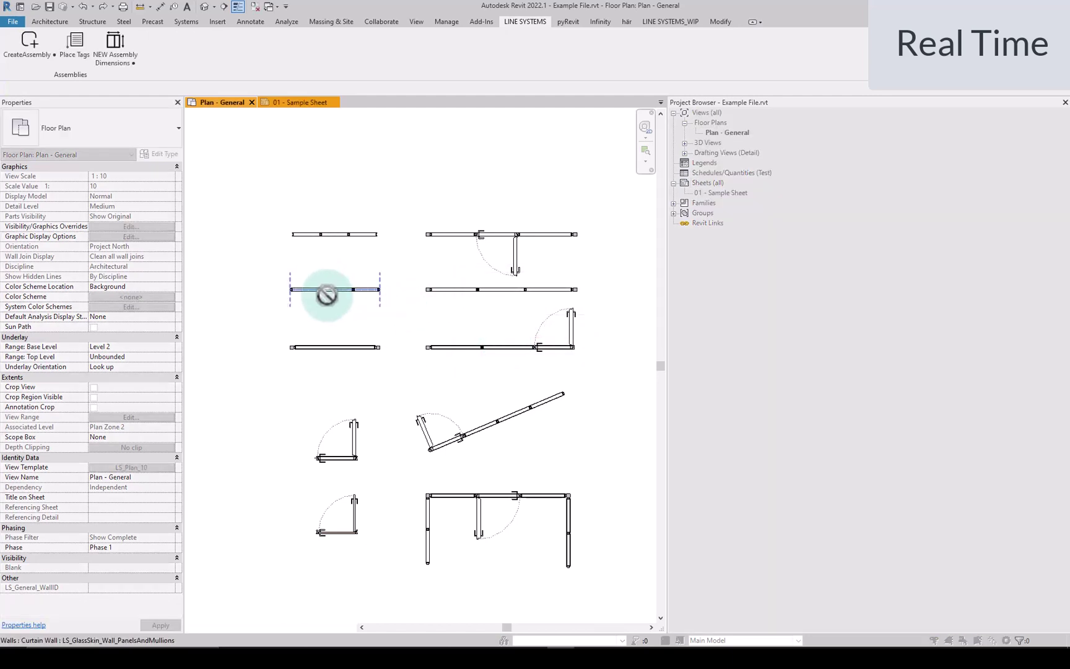
- Pick the middle and lower walls of the left column and the angled wall with the door, toggling the angled wall off and on
{"action": "left_click", "coordinate": [329, 295]}
{"action": "left_click", "coordinate": [329, 348]}
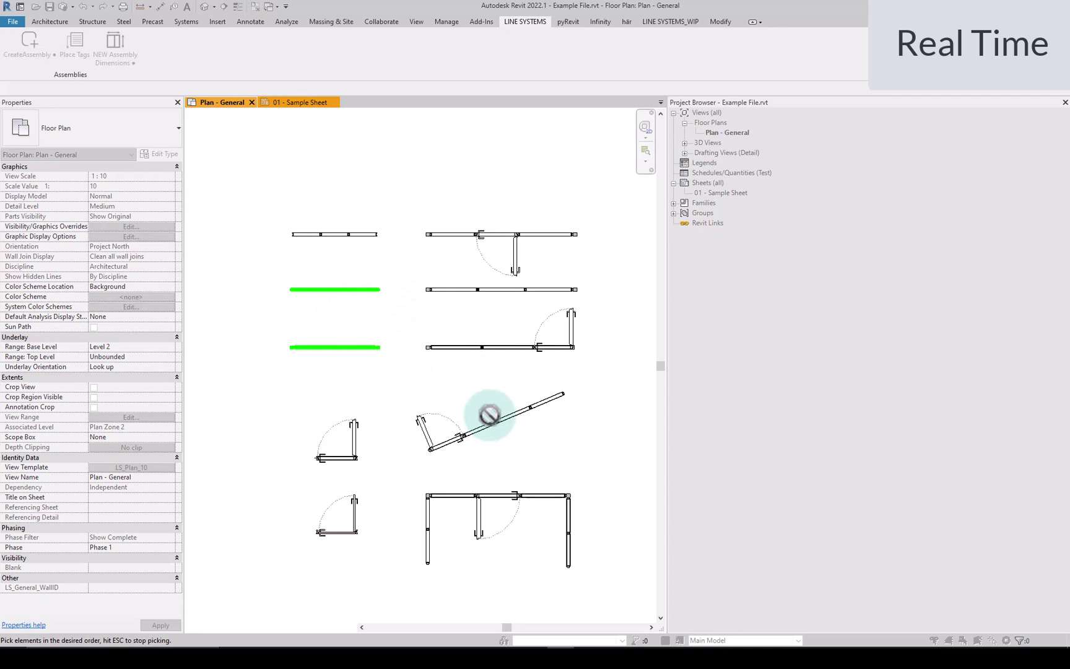
{"action": "left_click", "coordinate": [493, 424]}
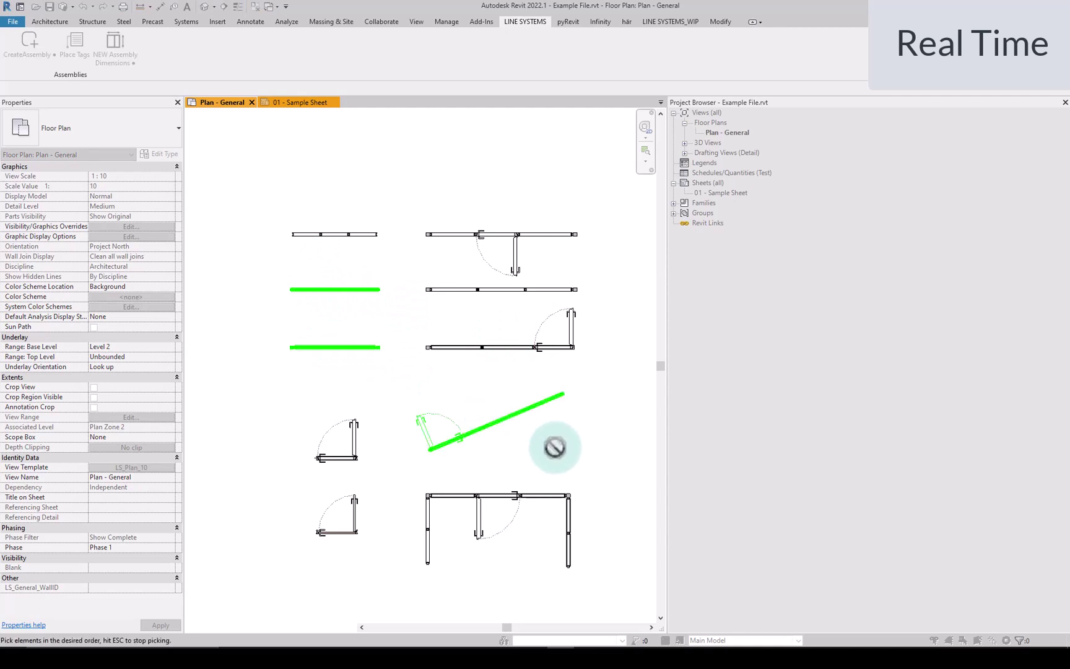
{"action": "left_click", "coordinate": [497, 426]}
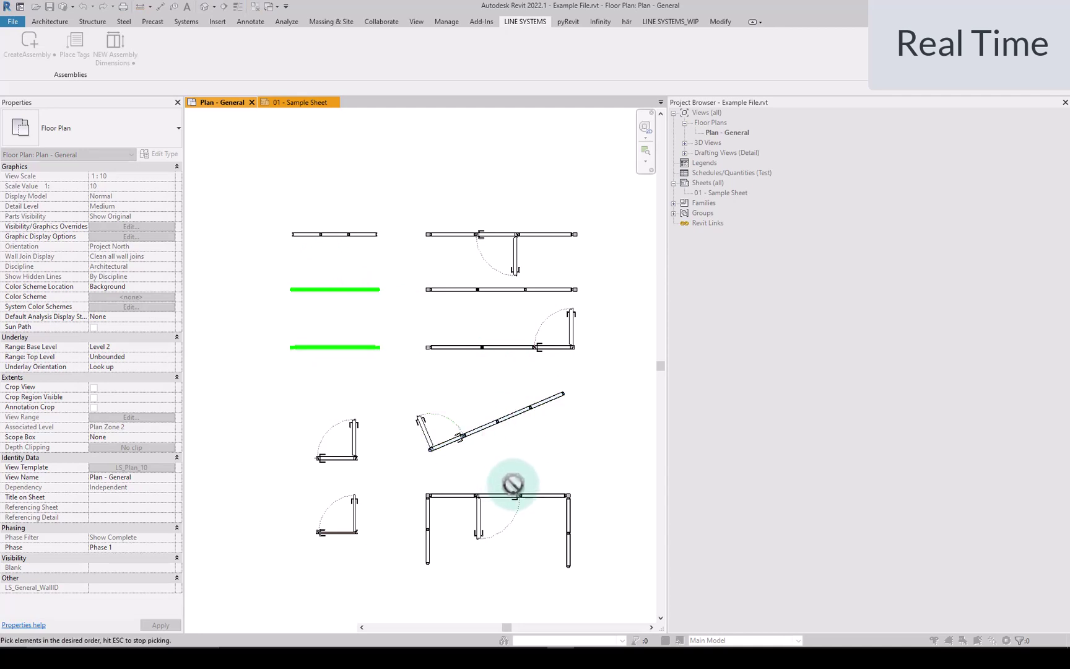
{"action": "left_click", "coordinate": [493, 427]}
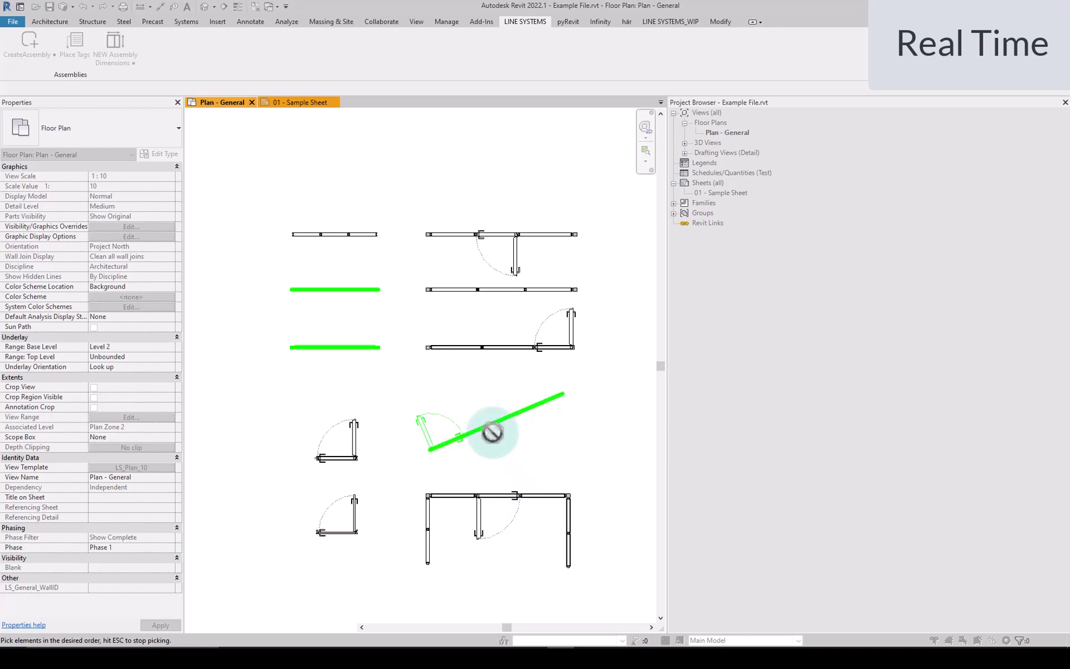
{"action": "left_click", "coordinate": [490, 435]}
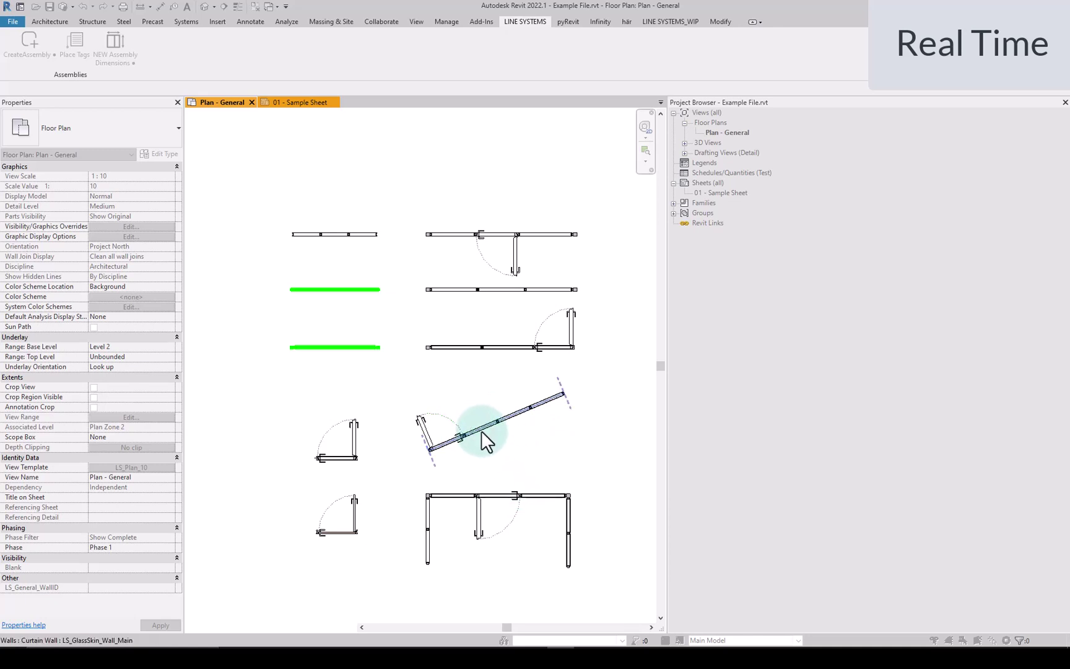
{"action": "left_click", "coordinate": [488, 441]}
- Add the middle wall of the right column and the lowest straight wall of the far group, leaving out the lower door wall, and create the assemblies
{"action": "left_click", "coordinate": [485, 348]}
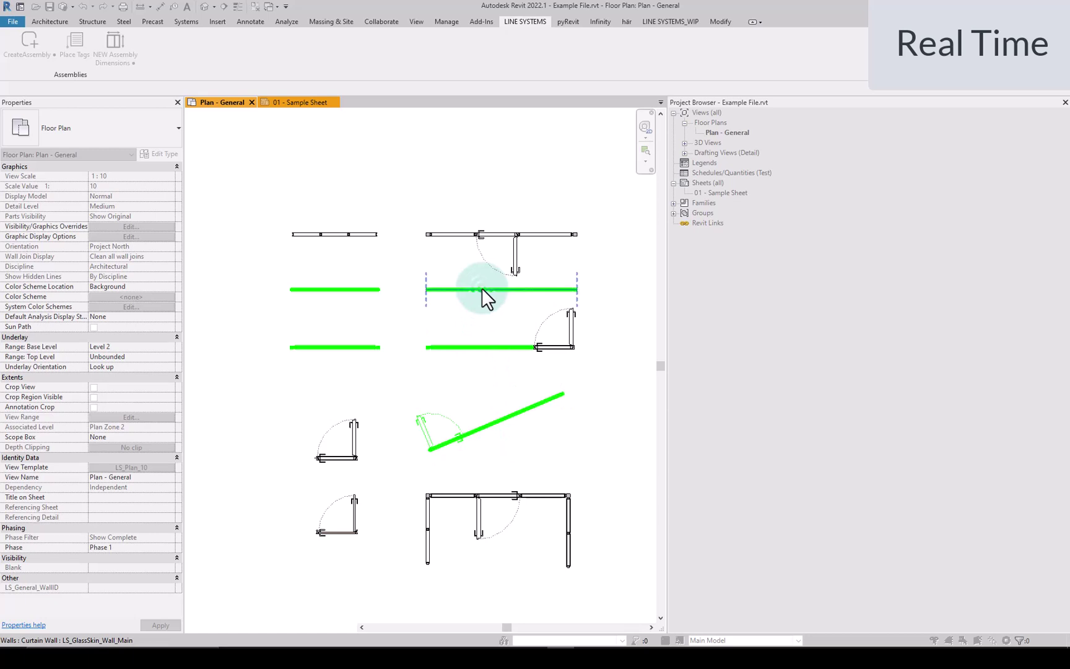
{"action": "left_click", "coordinate": [468, 347]}
{"action": "scroll", "coordinate": [322, 346], "scroll_direction": "down", "scroll_amount": 5}
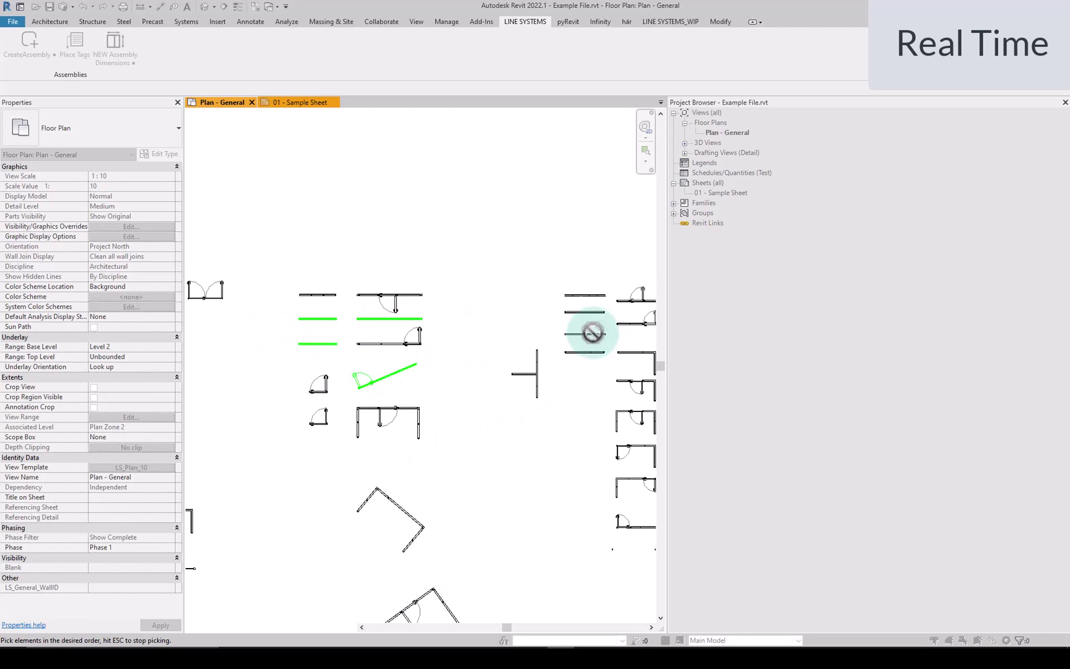
{"action": "left_click", "coordinate": [579, 353]}
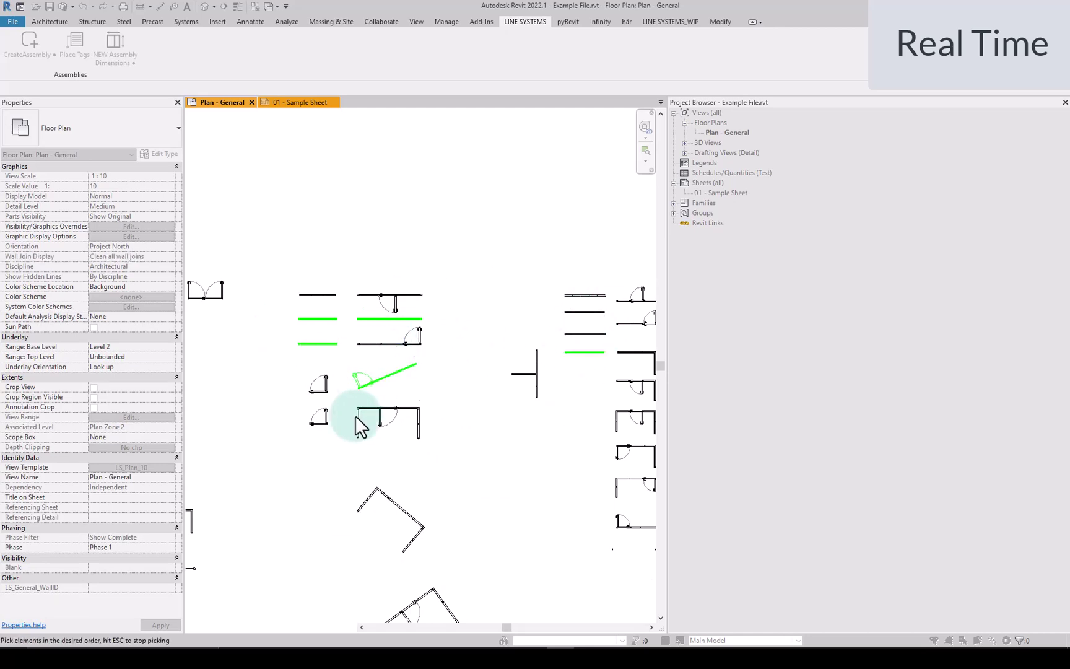
{"action": "scroll", "coordinate": [356, 364], "scroll_direction": "up", "scroll_amount": 3}
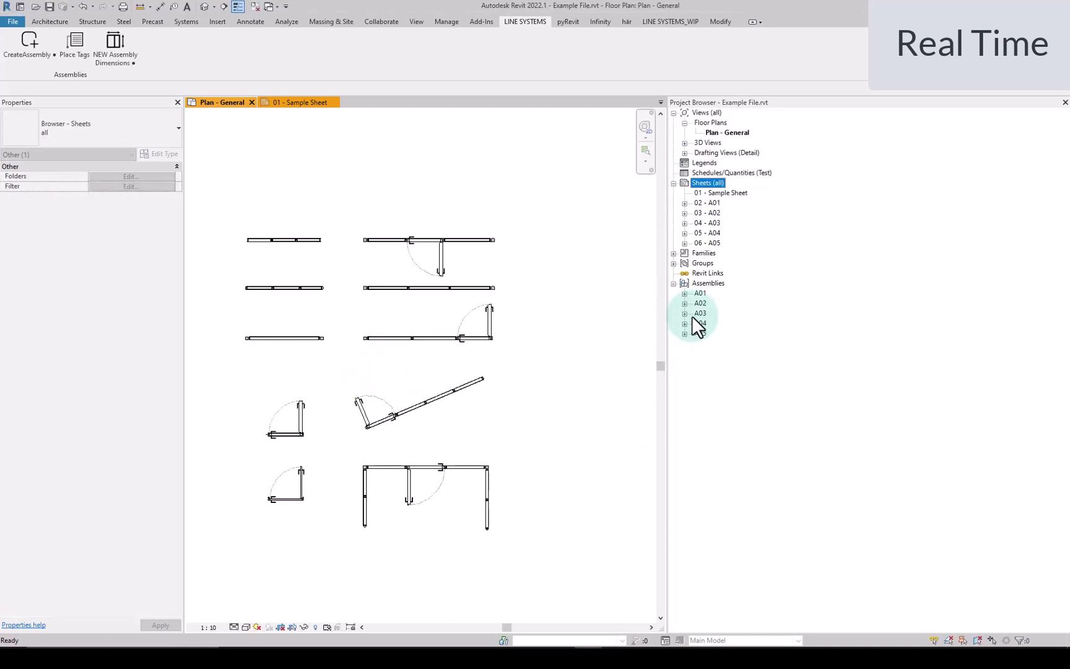
- Expand assemblies A01 to A04 to review their generated views and select the Elevation Front view of A01
{"action": "left_click", "coordinate": [684, 293]}
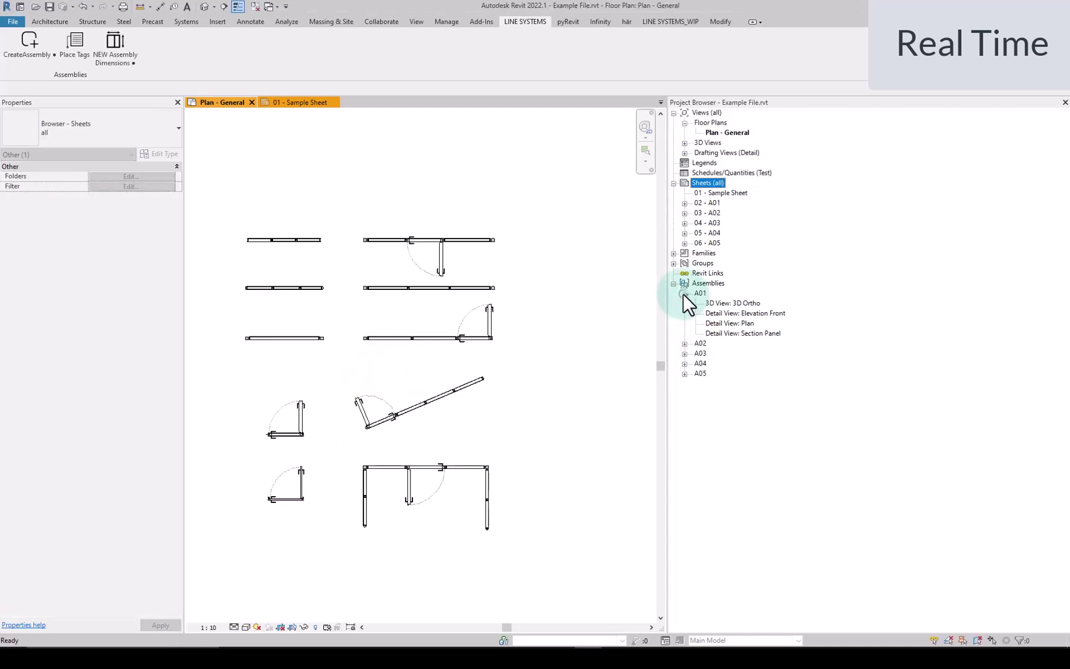
{"action": "left_click", "coordinate": [685, 344]}
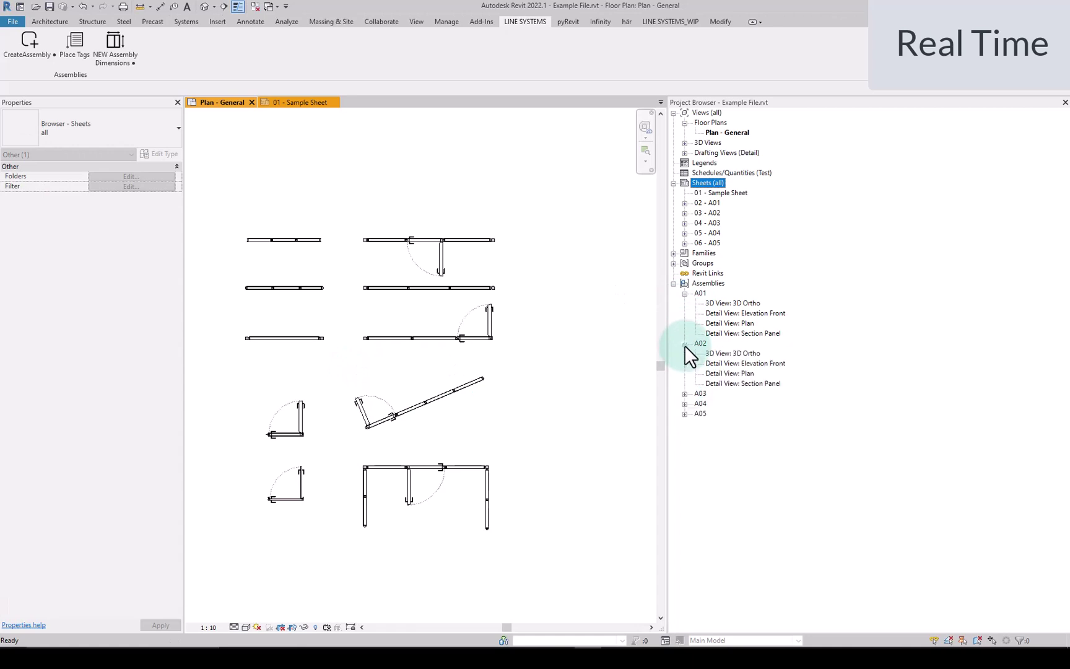
{"action": "left_click", "coordinate": [684, 394]}
{"action": "left_click", "coordinate": [684, 454]}
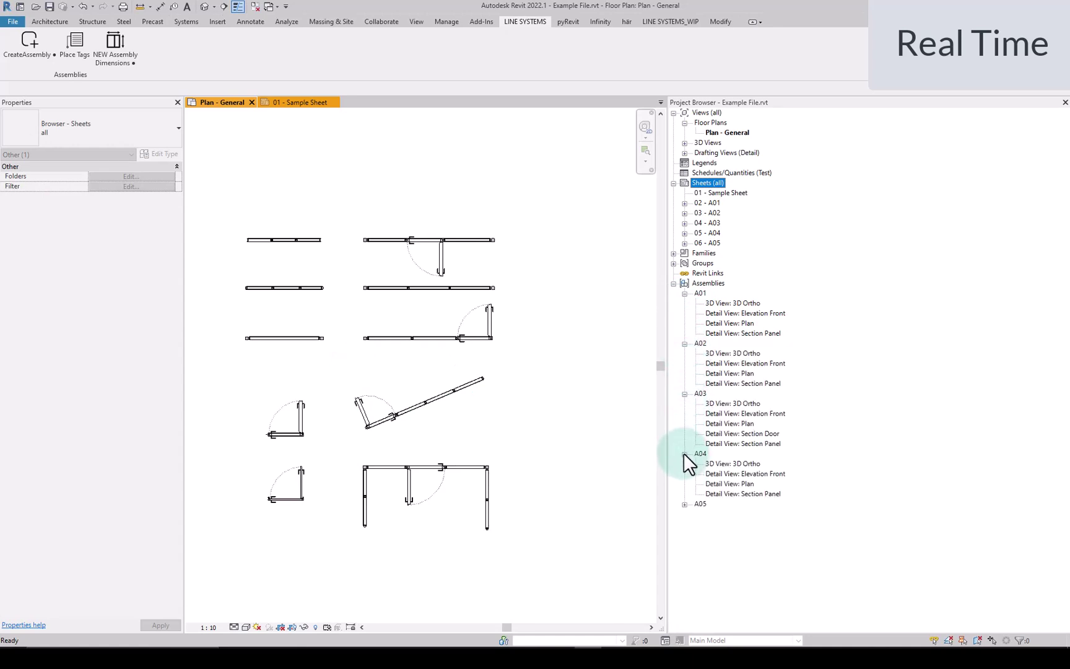
{"action": "left_click", "coordinate": [771, 314]}
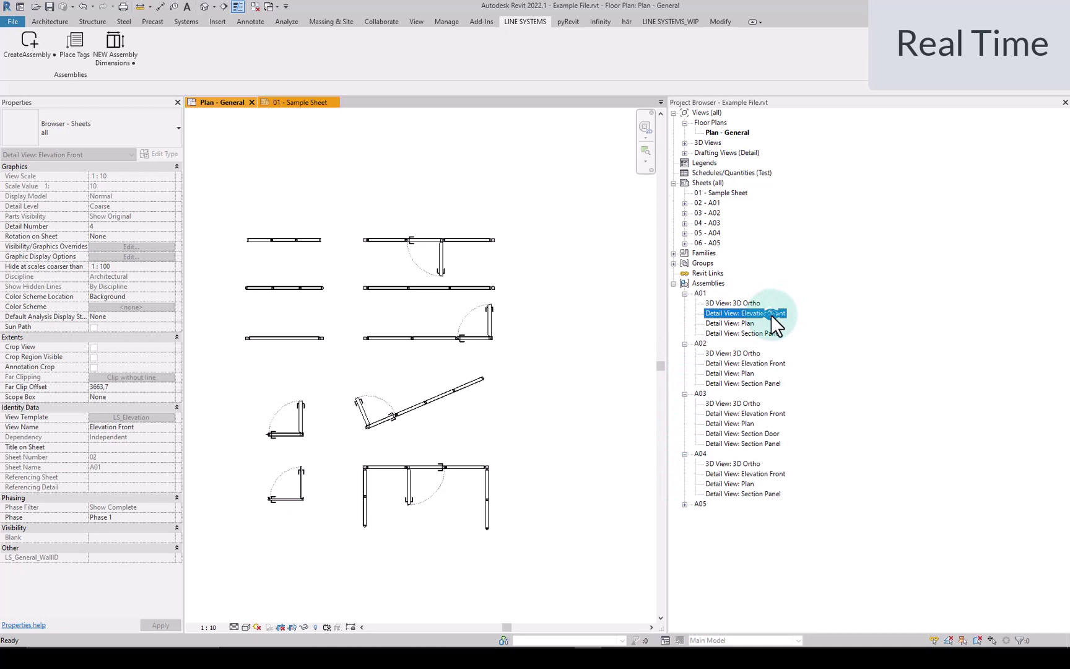
- Check the generated section and elevation detail views of assemblies A01, A02 and A03 in the project browser
{"action": "left_click", "coordinate": [770, 334]}
{"action": "left_click", "coordinate": [763, 363]}
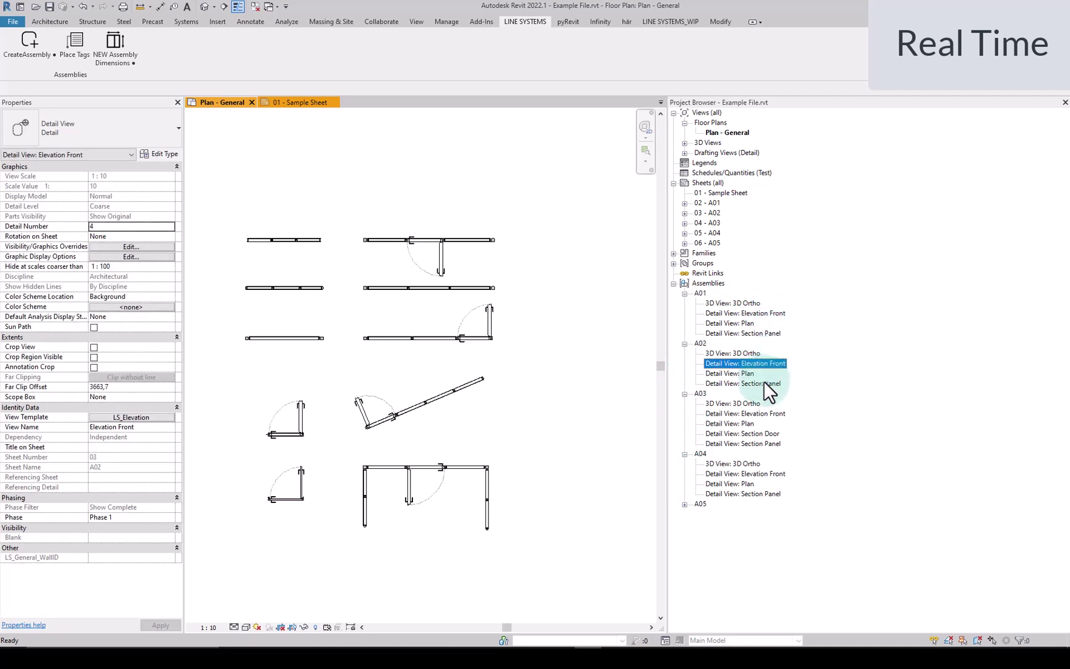
{"action": "left_click", "coordinate": [766, 383]}
{"action": "left_click", "coordinate": [768, 434]}
{"action": "left_click", "coordinate": [767, 444]}
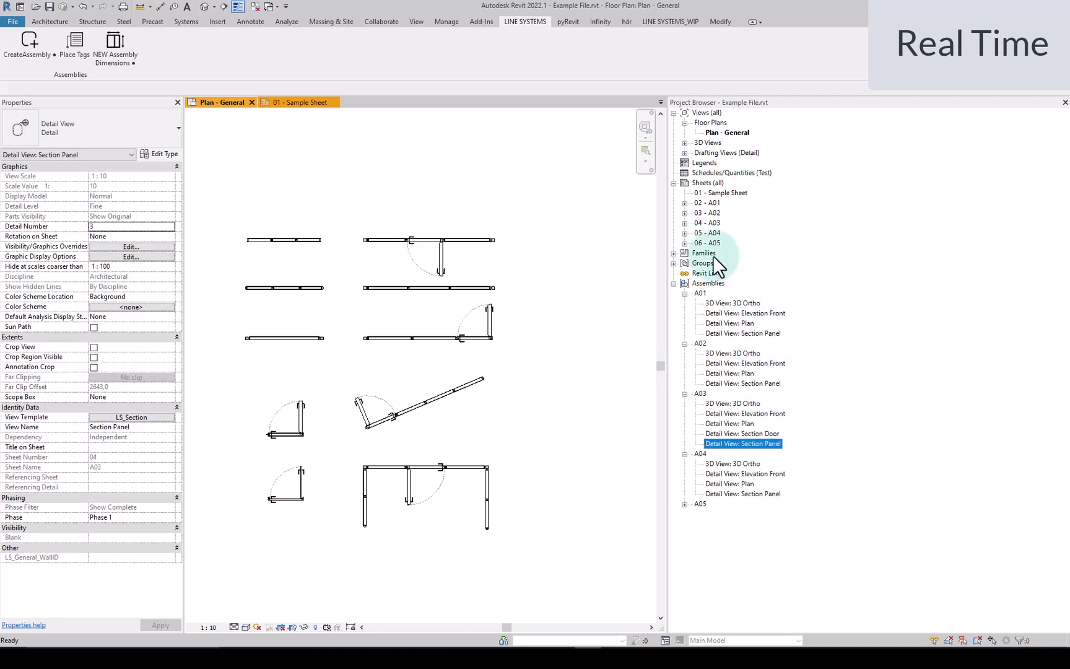
- Open sheets 02 - A01 and 03 - A02 and examine how their assembly views are laid out
{"action": "double_click", "coordinate": [714, 203]}
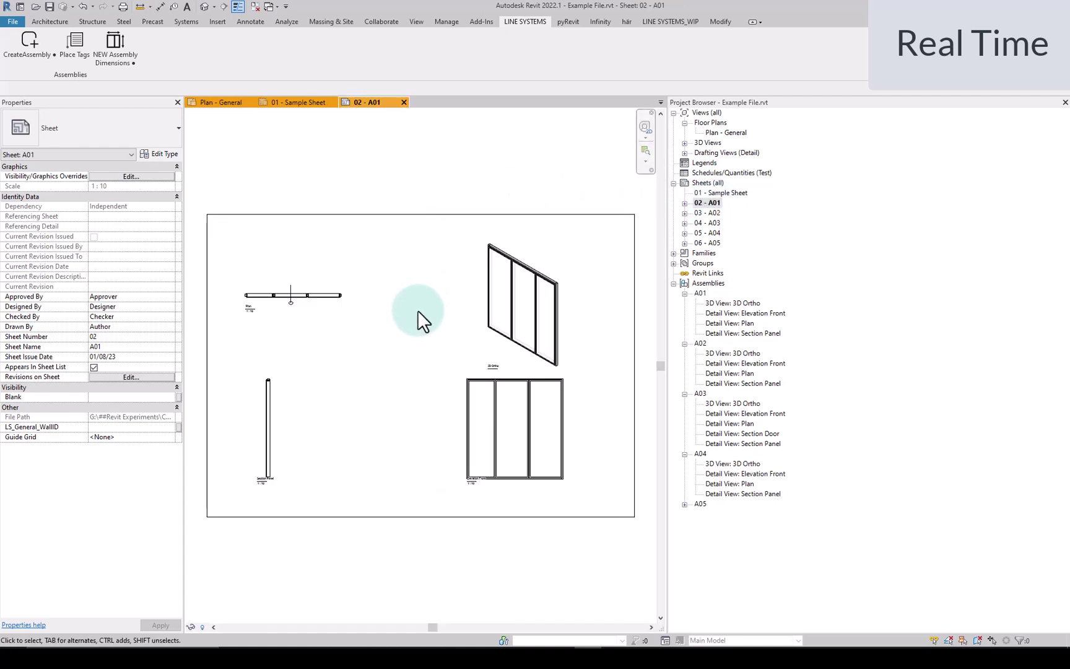
{"action": "scroll", "coordinate": [256, 351], "scroll_direction": "up", "scroll_amount": 3}
{"action": "scroll", "coordinate": [252, 328], "scroll_direction": "down", "scroll_amount": 3}
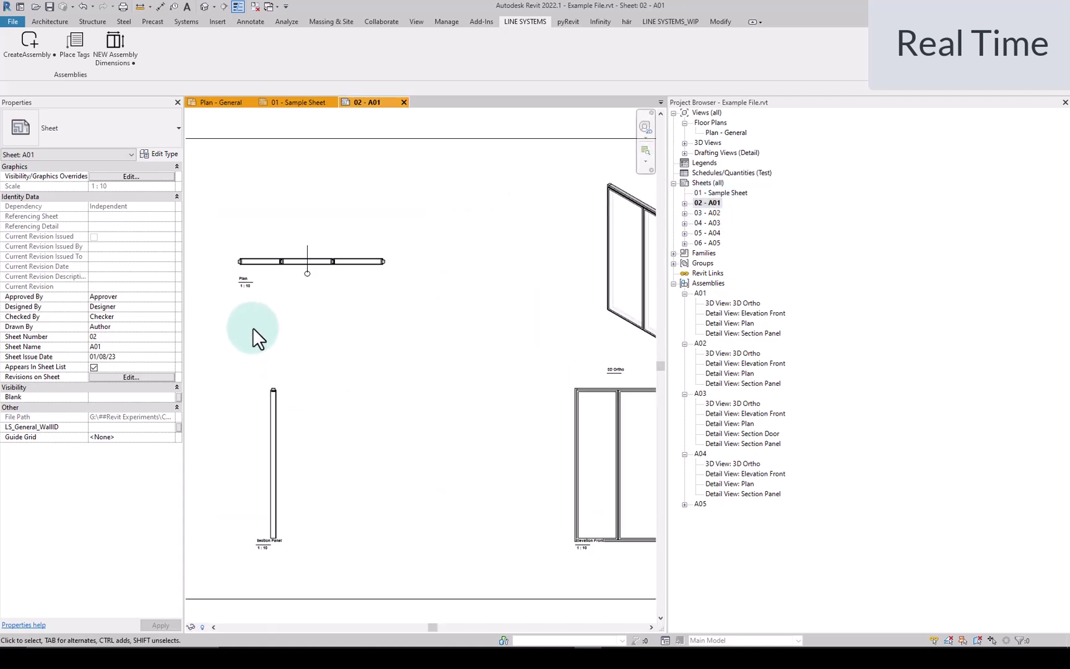
{"action": "left_click", "coordinate": [719, 213]}
{"action": "double_click", "coordinate": [718, 213]}
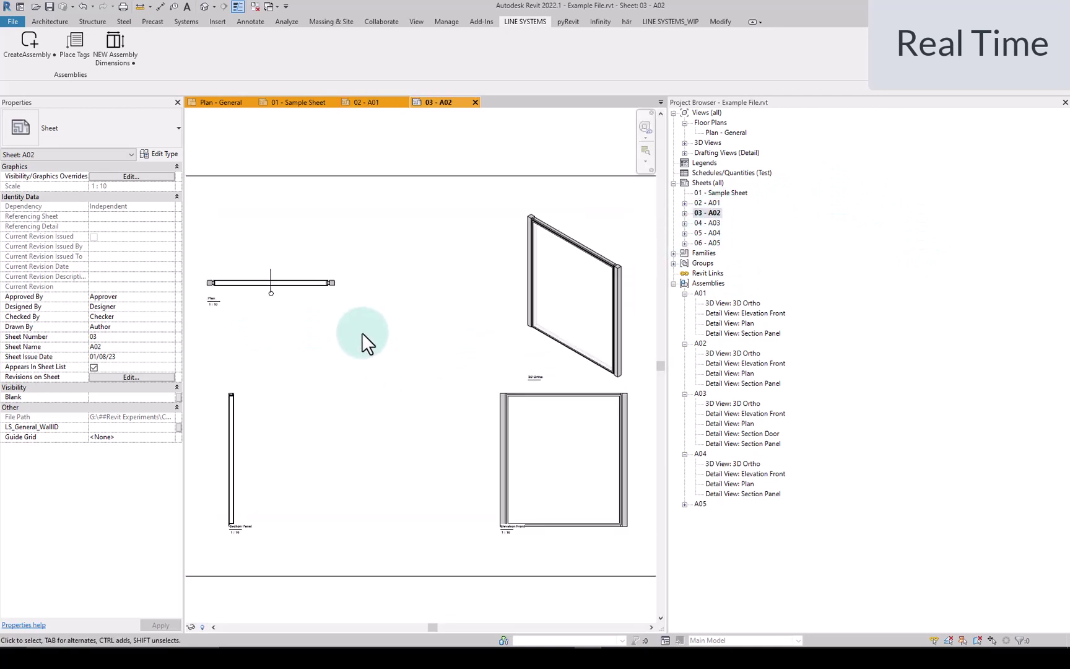
- Open sheet 04 - A03, shift the Section Panel view title slightly lower, and select the Section Door view title
{"action": "double_click", "coordinate": [718, 222]}
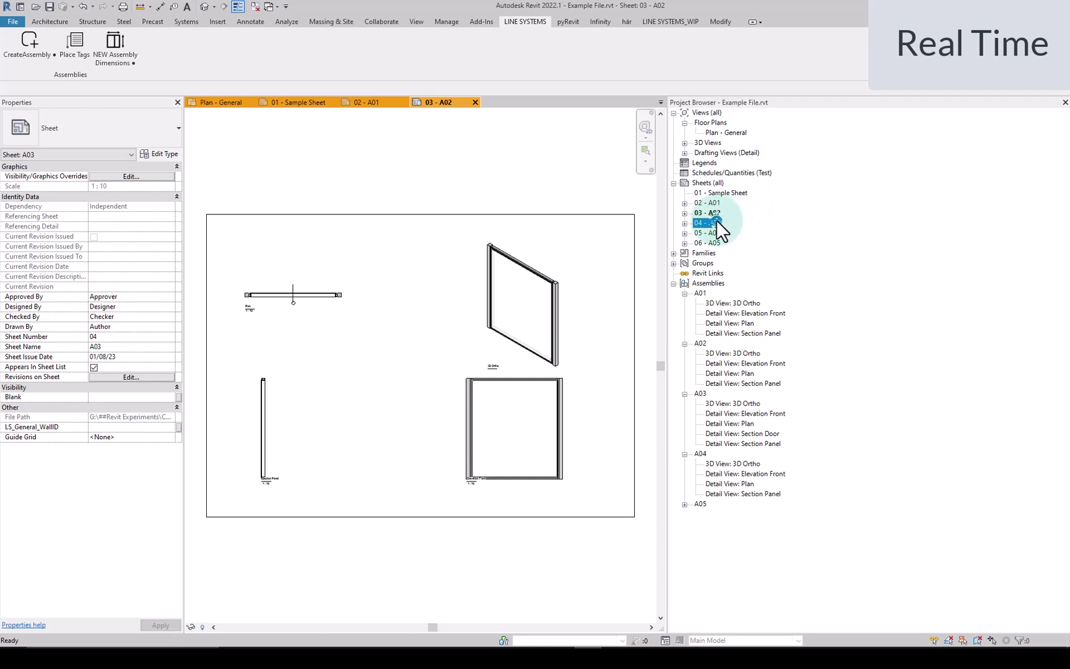
{"action": "scroll", "coordinate": [249, 449], "scroll_direction": "up", "scroll_amount": 2}
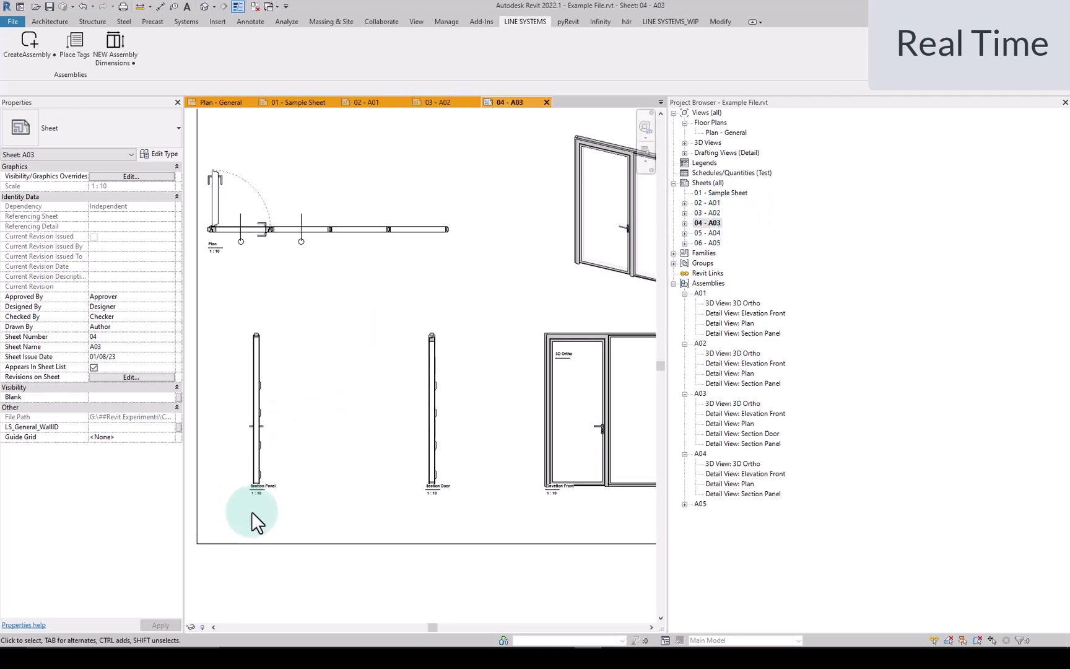
{"action": "left_click", "coordinate": [259, 492]}
{"action": "scroll", "coordinate": [263, 493], "scroll_direction": "up", "scroll_amount": 3}
{"action": "left_click_drag", "start_coordinate": [269, 496], "coordinate": [268, 509]}
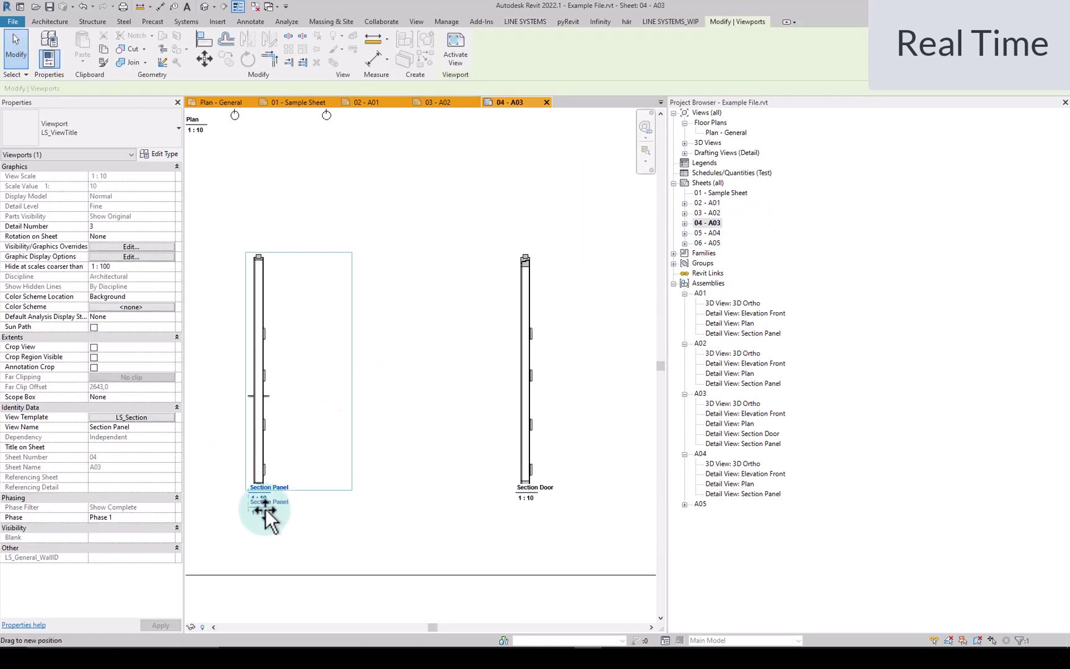
{"action": "left_click", "coordinate": [530, 496]}
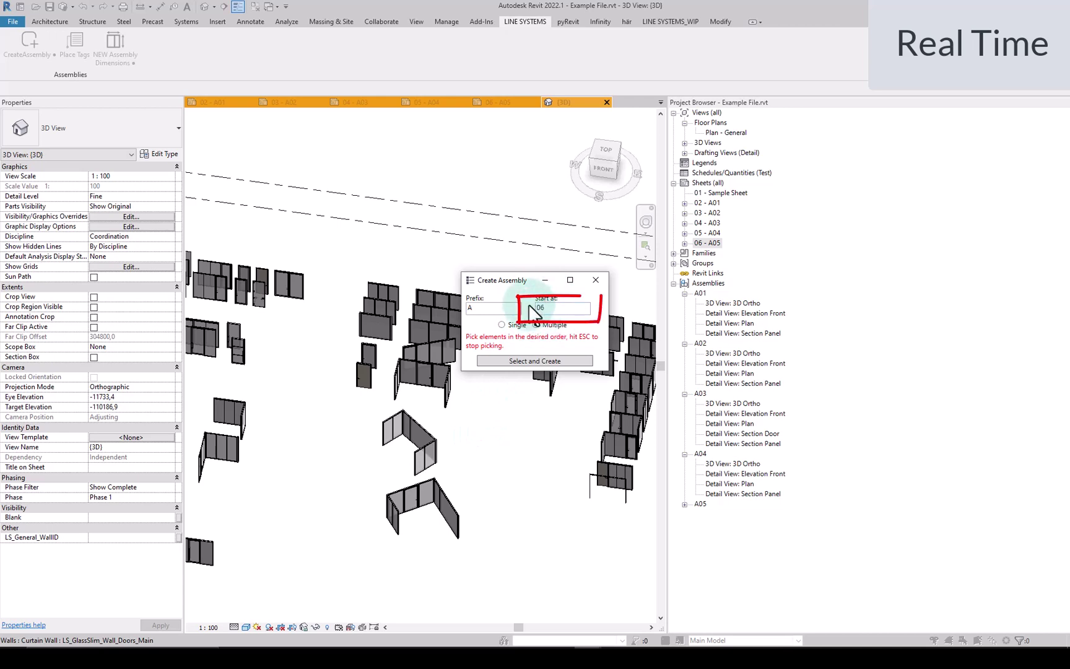
- Create assembly A06 from the three connected U-shaped walls using Multiple mode in the 3D view, and open sheet 07 - A06
{"action": "left_click", "coordinate": [550, 360]}
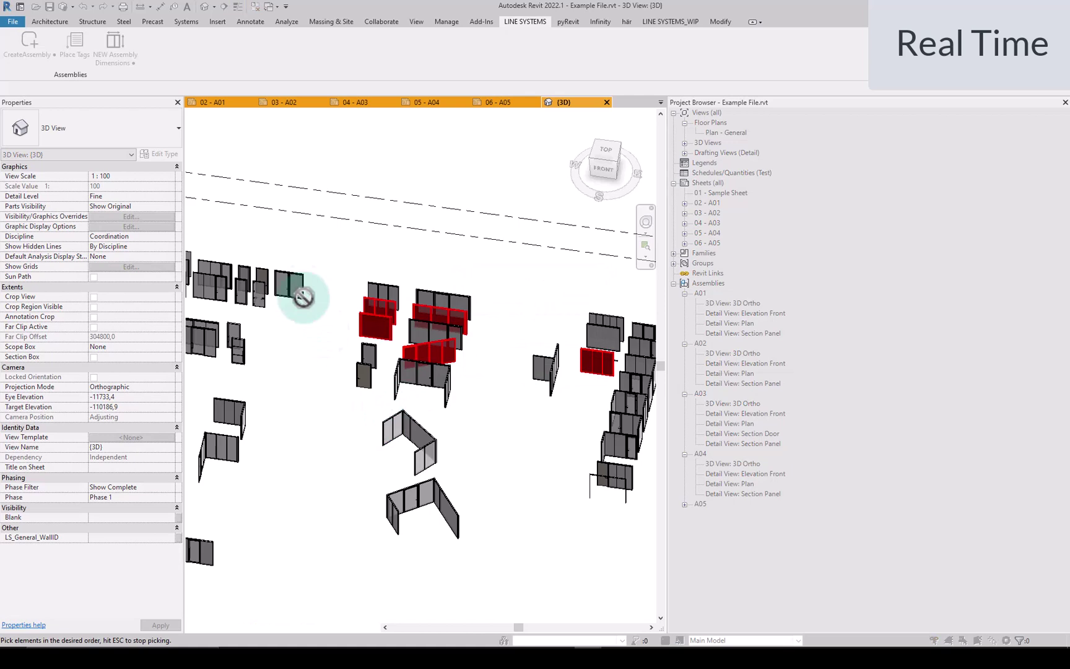
{"action": "scroll", "coordinate": [402, 310], "scroll_direction": "up", "scroll_amount": 4}
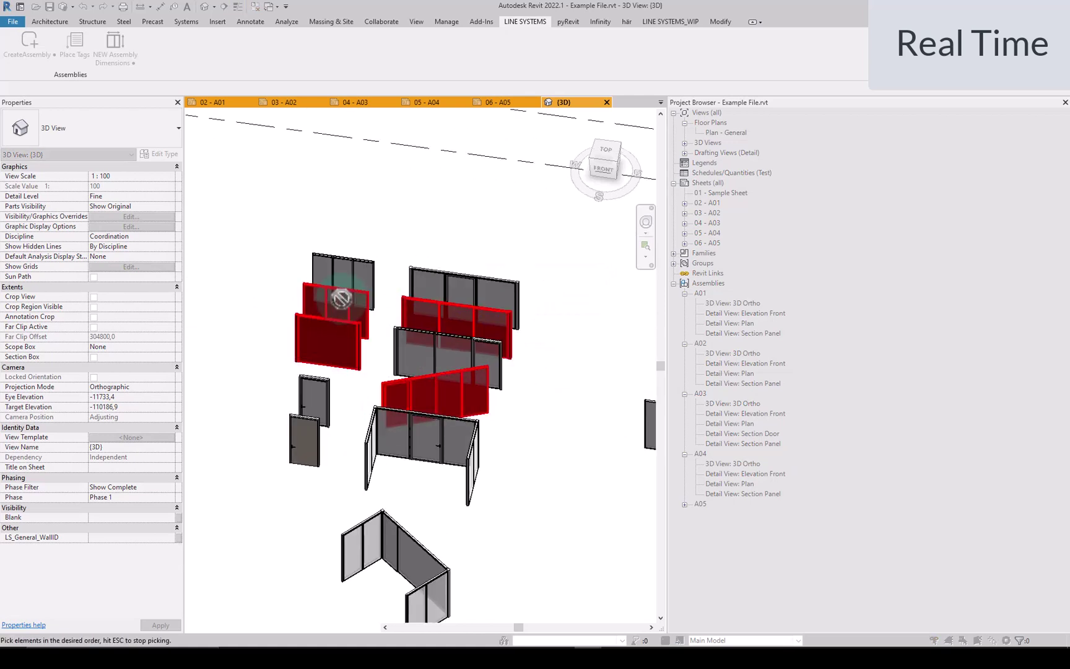
{"action": "left_click", "coordinate": [331, 335]}
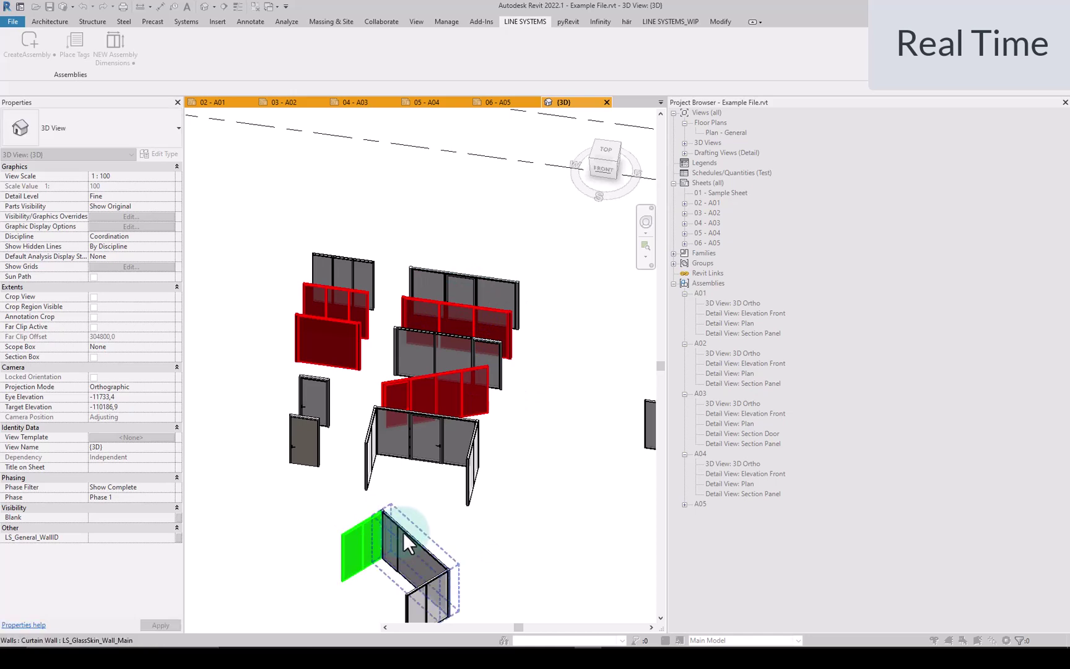
{"action": "scroll", "coordinate": [490, 510], "scroll_direction": "down", "scroll_amount": 2}
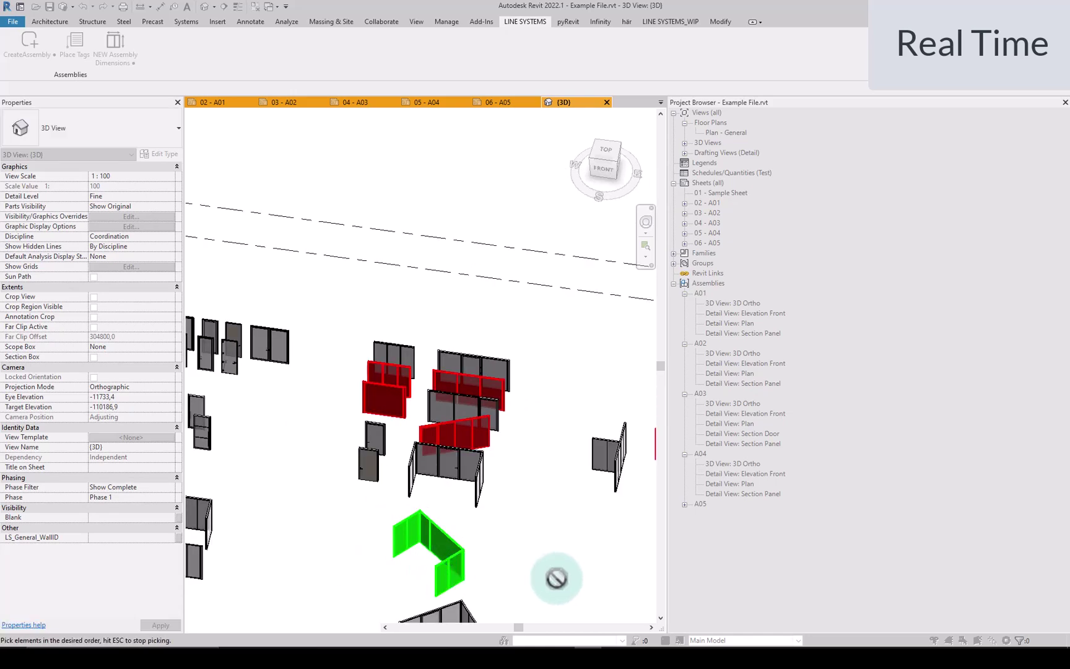
{"action": "left_click", "coordinate": [440, 594]}
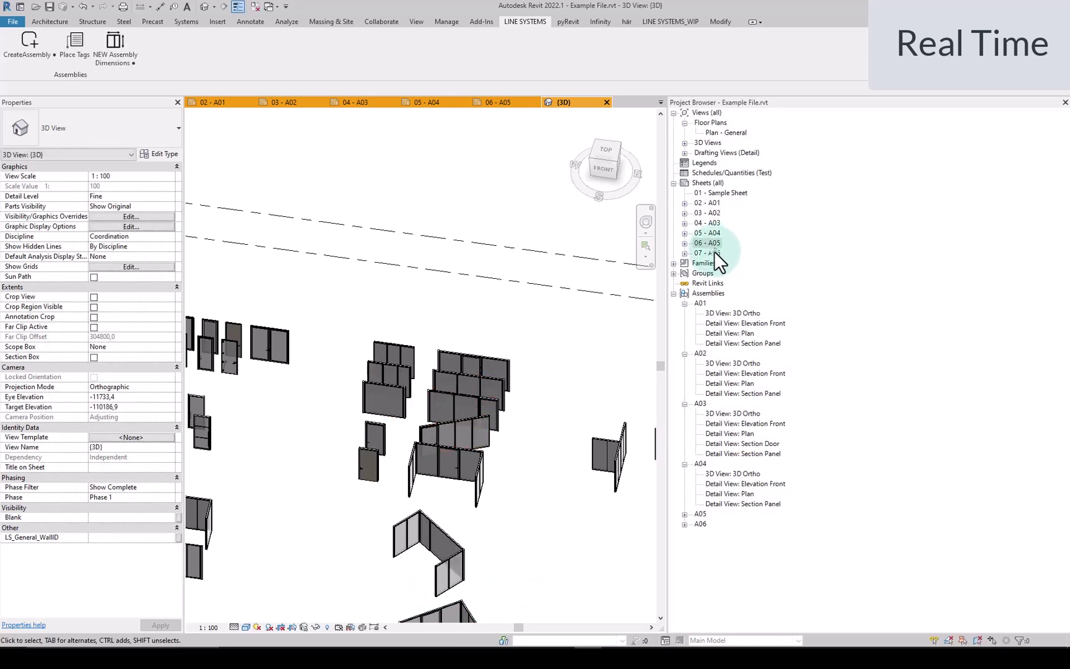
{"action": "double_click", "coordinate": [713, 252]}
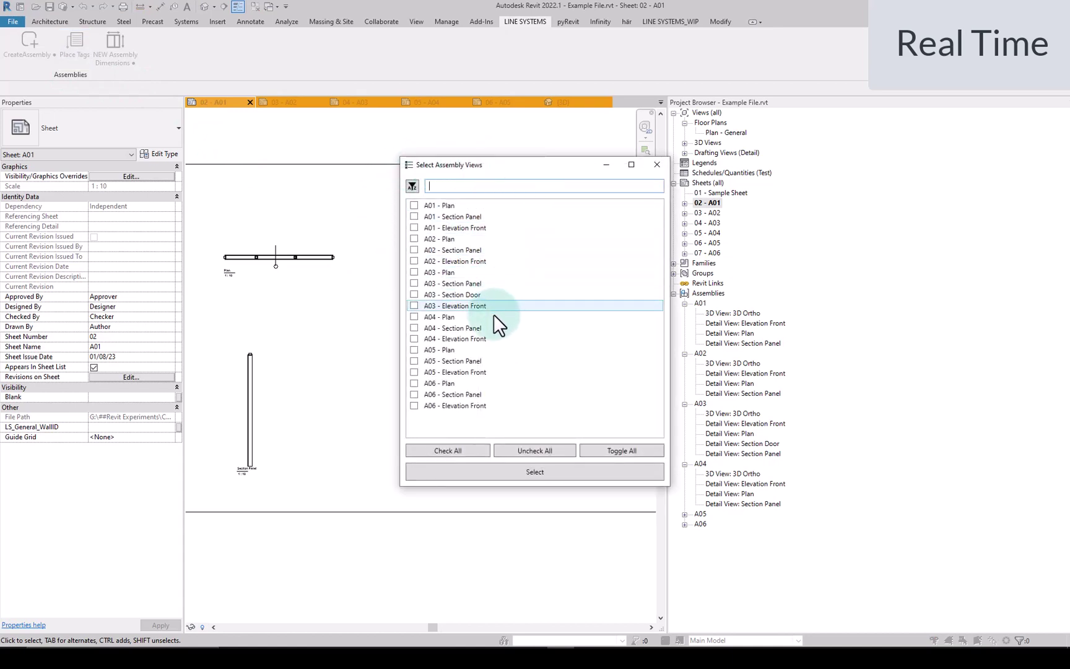
- Choose all views of assemblies A01 to A06 for placing tags and confirm the selection
{"action": "left_click", "coordinate": [414, 205]}
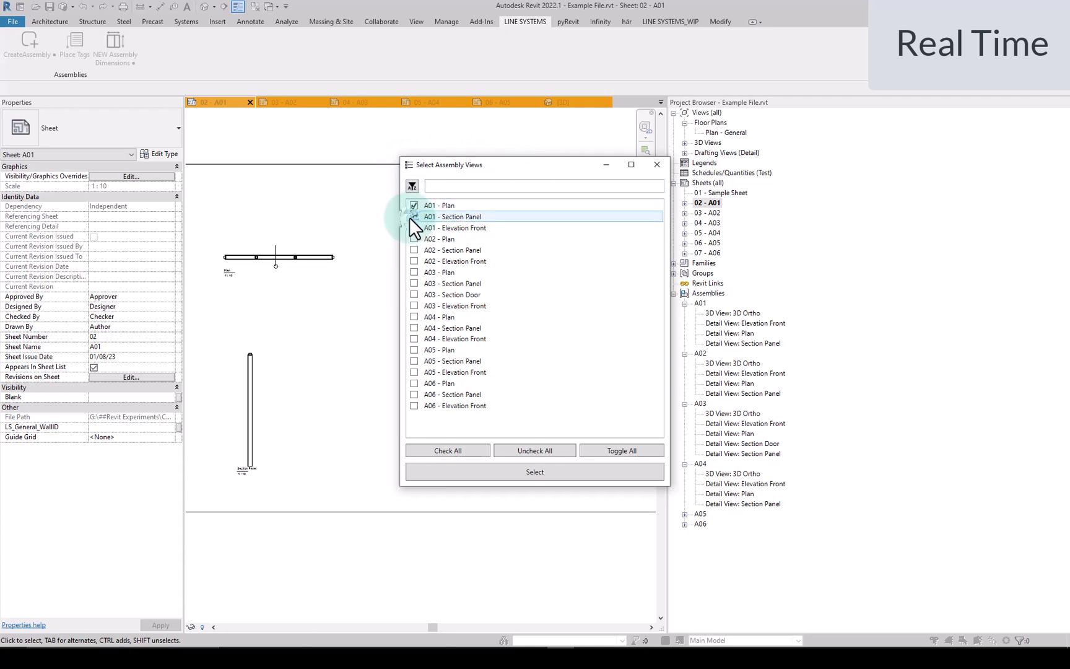
{"action": "left_click", "coordinate": [413, 205]}
{"action": "left_click", "coordinate": [441, 450]}
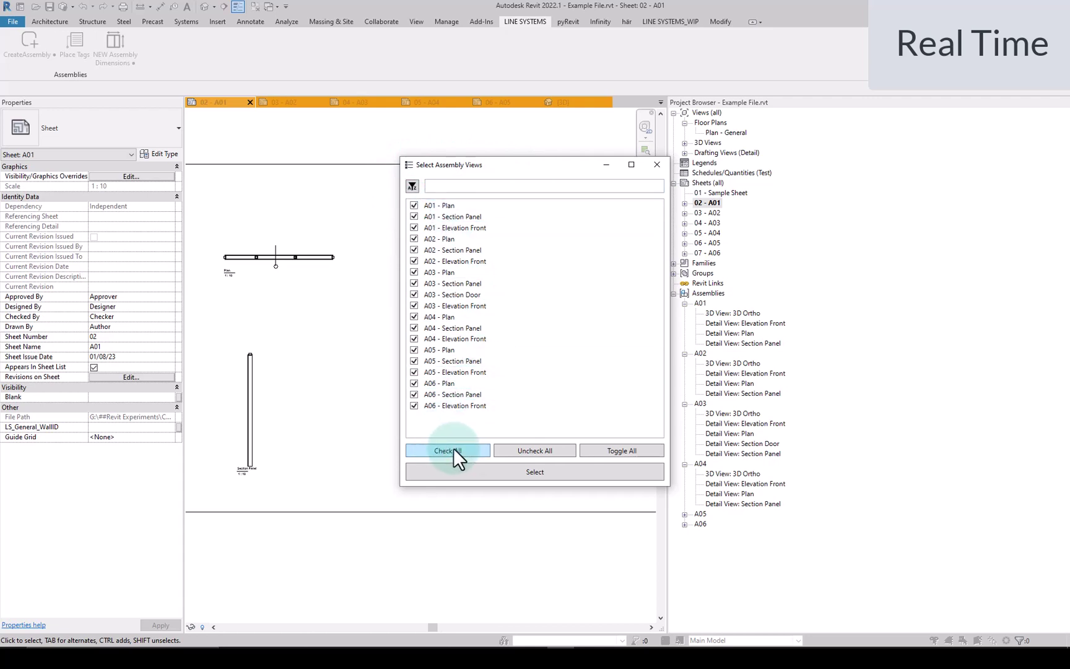
{"action": "left_click", "coordinate": [480, 472]}
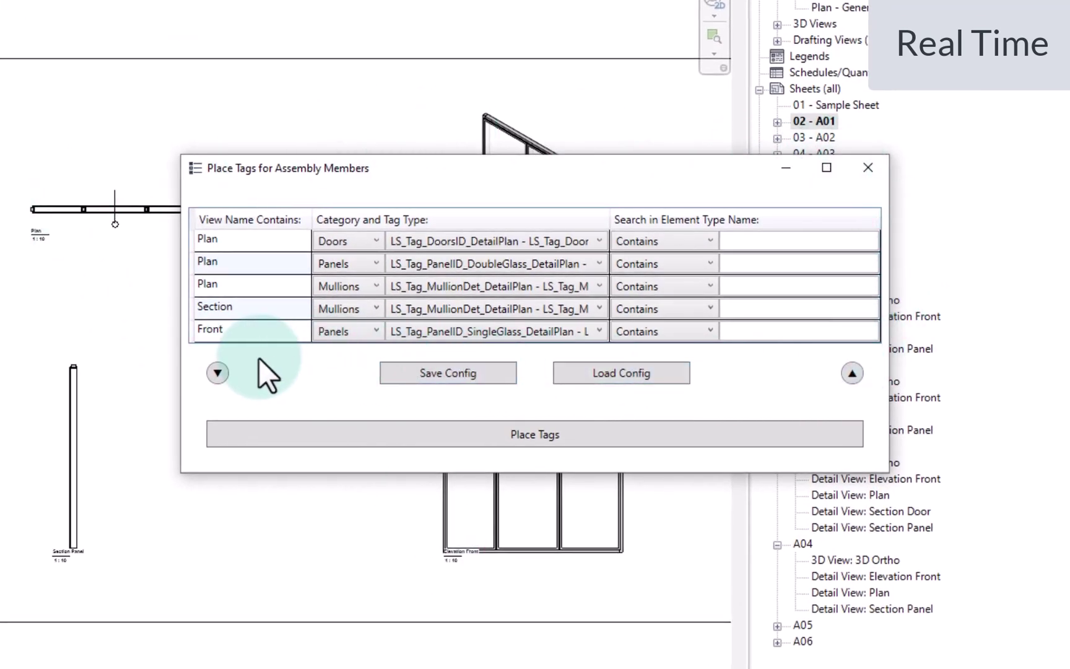
- Examine the category and tag type options available for the first Plan rule
{"action": "left_click", "coordinate": [242, 241]}
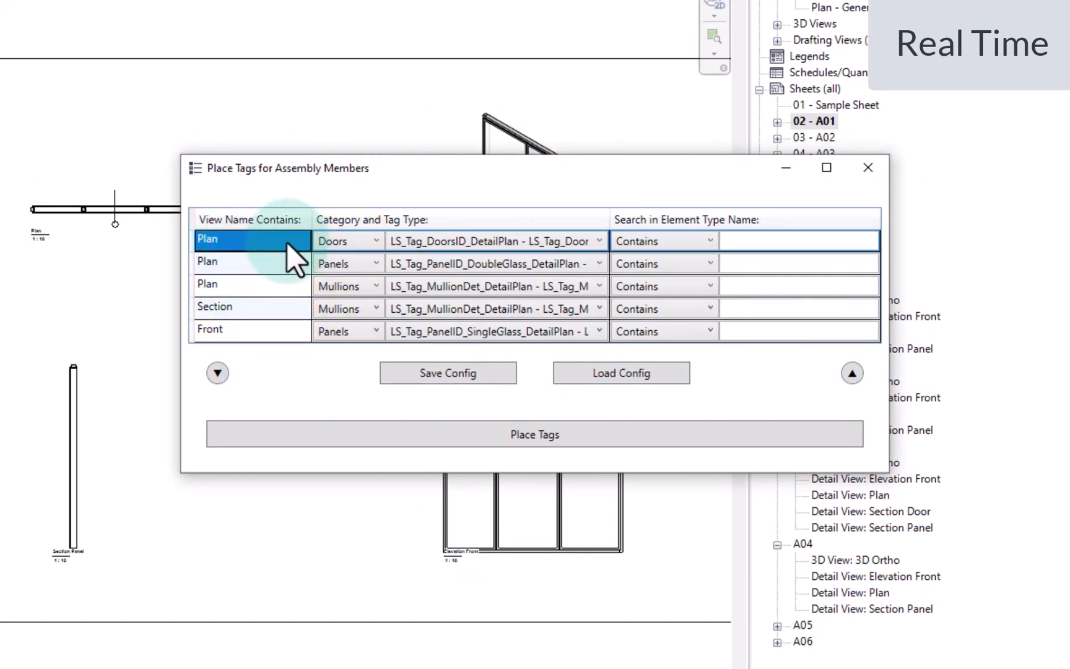
{"action": "left_click", "coordinate": [360, 241]}
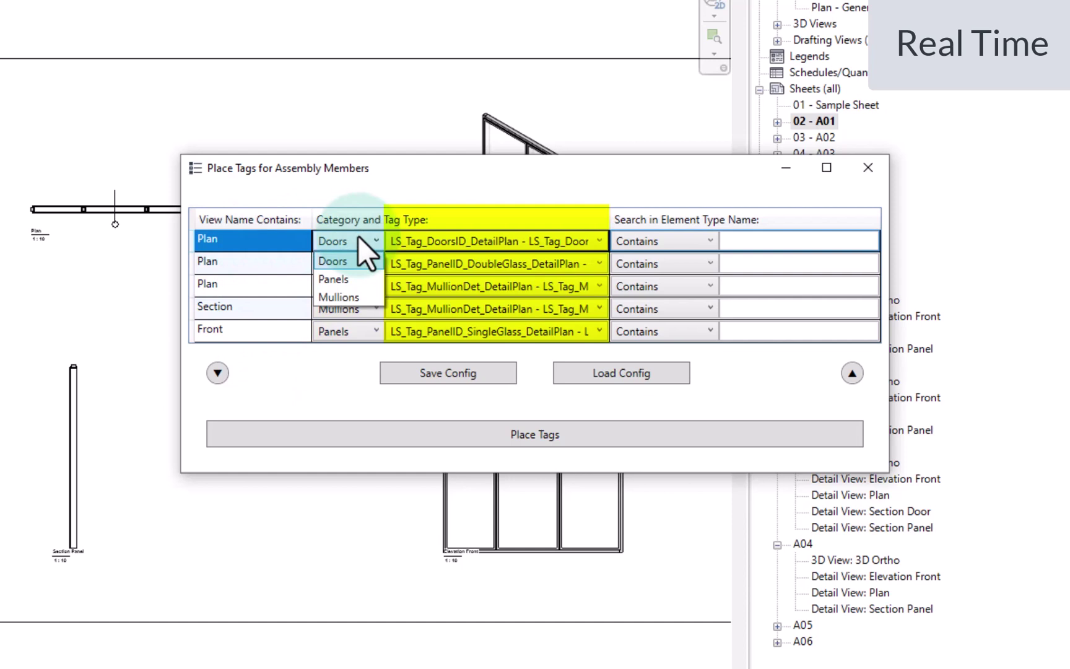
{"action": "left_click", "coordinate": [360, 240]}
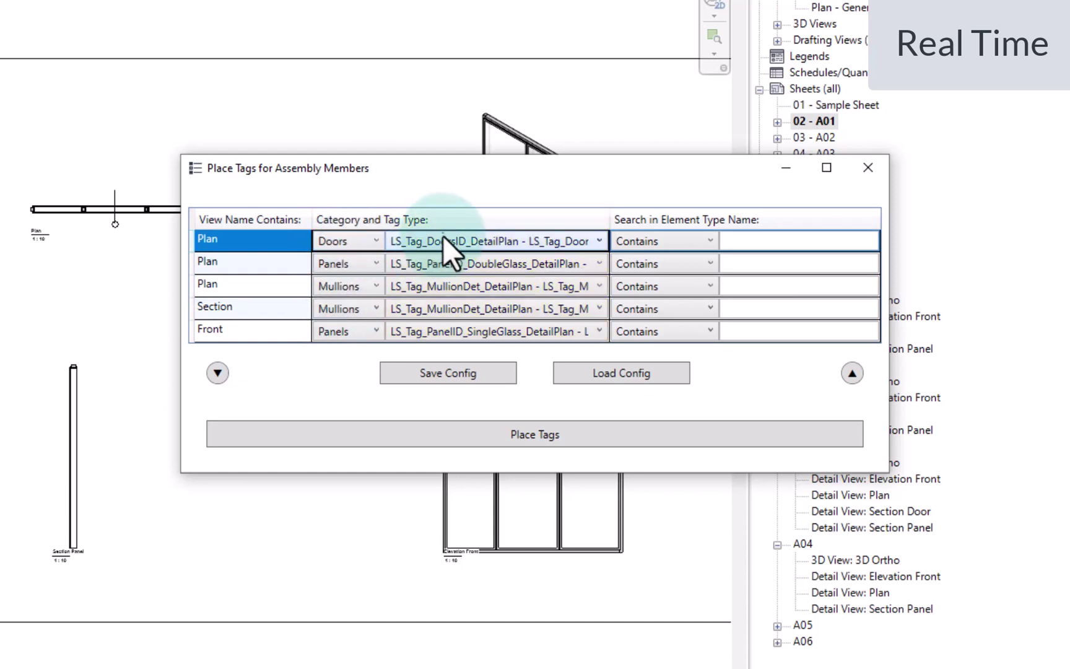
{"action": "left_click", "coordinate": [444, 239]}
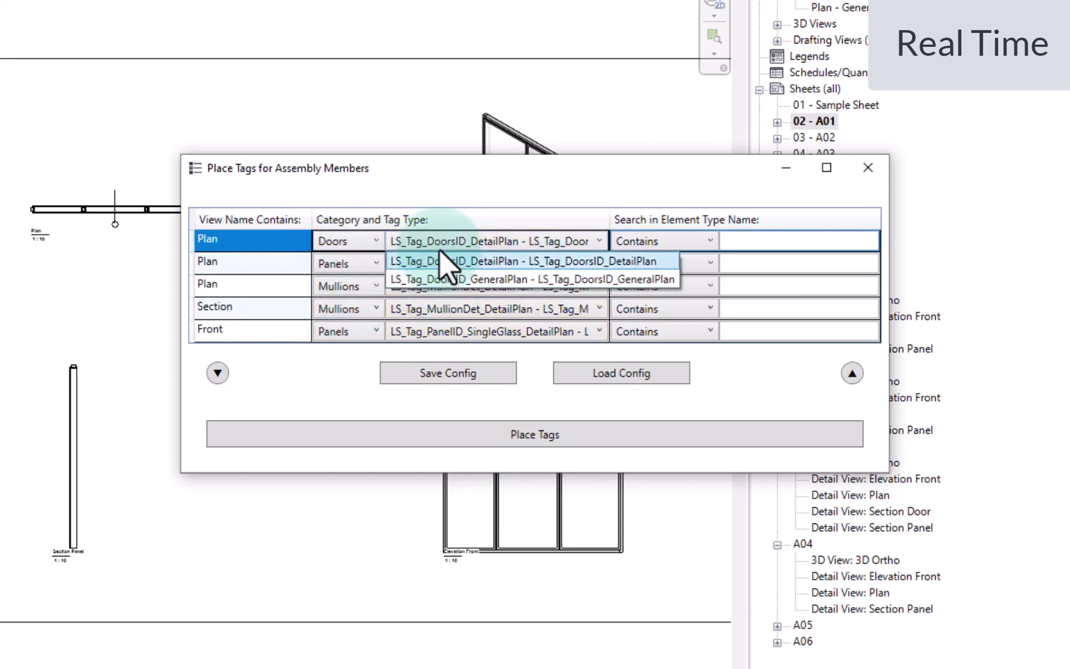
{"action": "left_click", "coordinate": [439, 248]}
{"action": "left_click", "coordinate": [355, 268]}
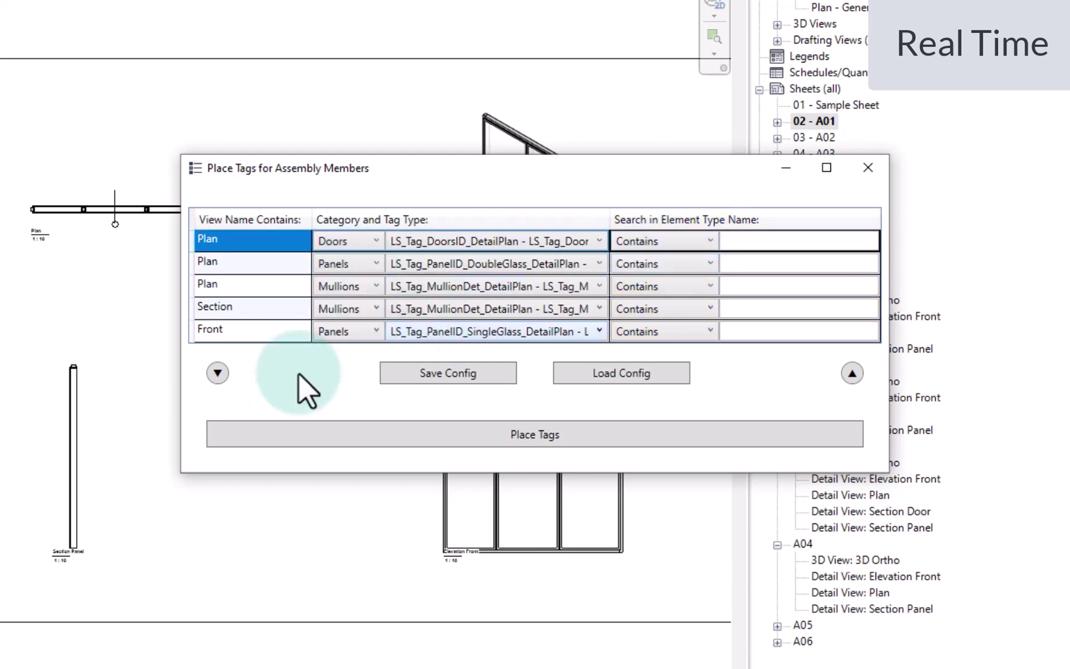
- Try two extra tag rules, setting one to view name Top View with element types that do not contain Glass, and remove both
{"action": "left_click", "coordinate": [217, 395]}
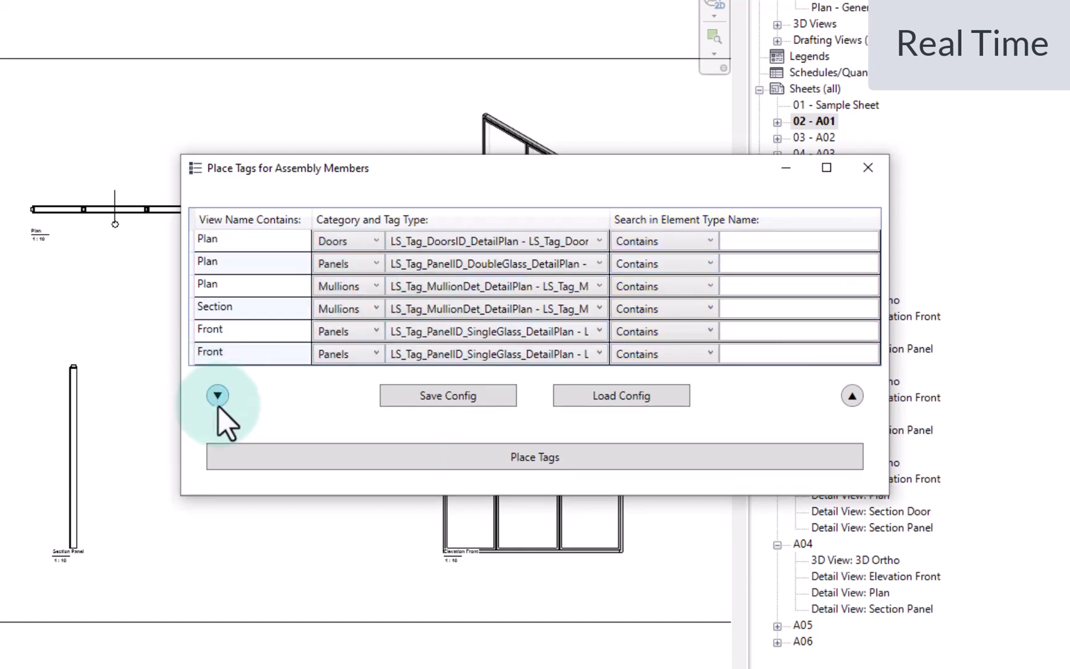
{"action": "left_click", "coordinate": [264, 354]}
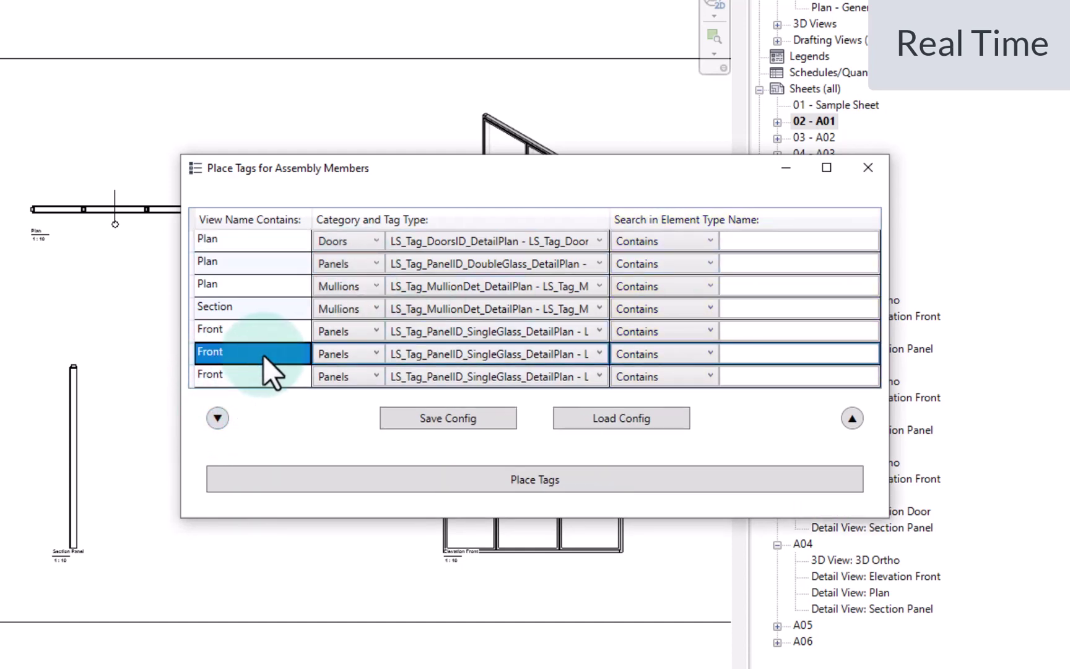
{"action": "left_click", "coordinate": [266, 355]}
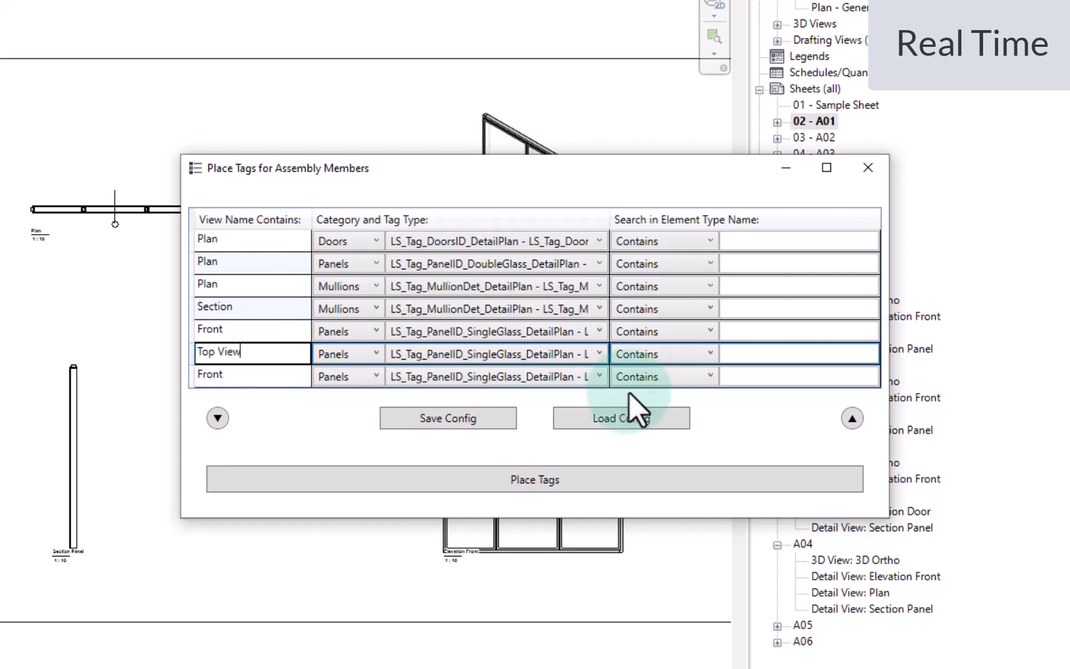
{"action": "left_click", "coordinate": [685, 358]}
{"action": "left_click", "coordinate": [685, 392]}
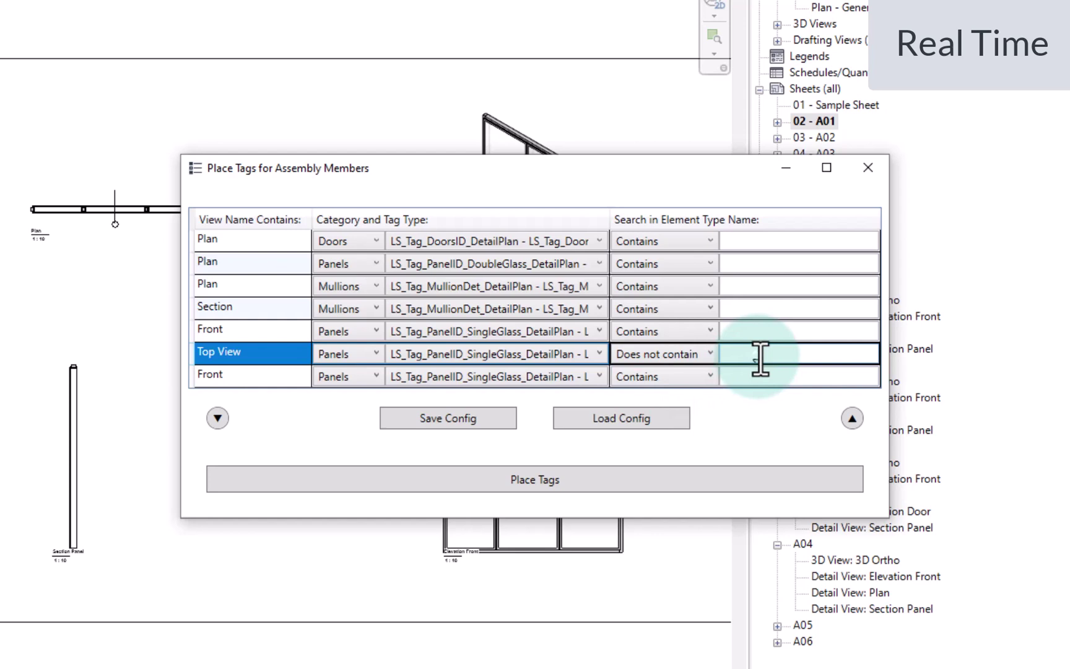
{"action": "left_click", "coordinate": [760, 356]}
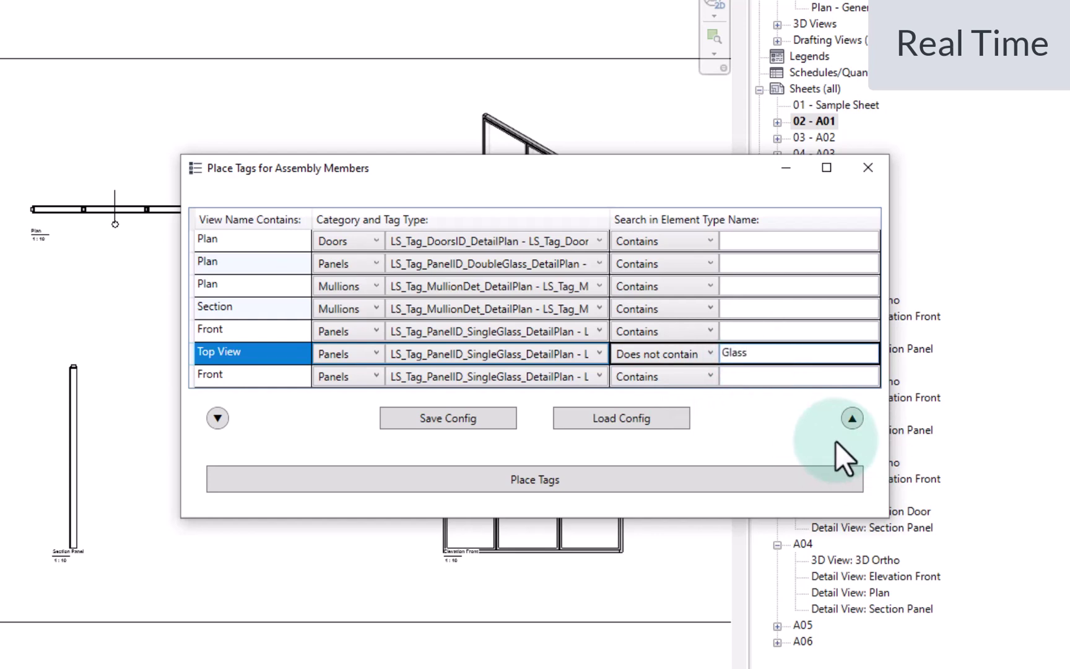
{"action": "left_click", "coordinate": [813, 407]}
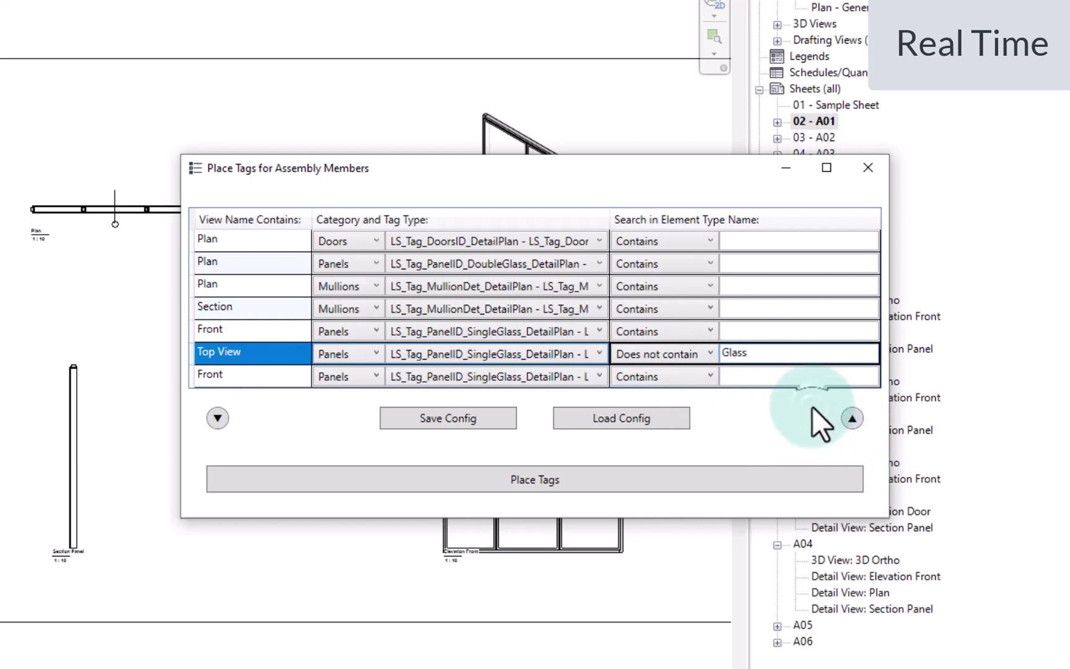
{"action": "left_click", "coordinate": [853, 419]}
{"action": "left_click", "coordinate": [853, 397]}
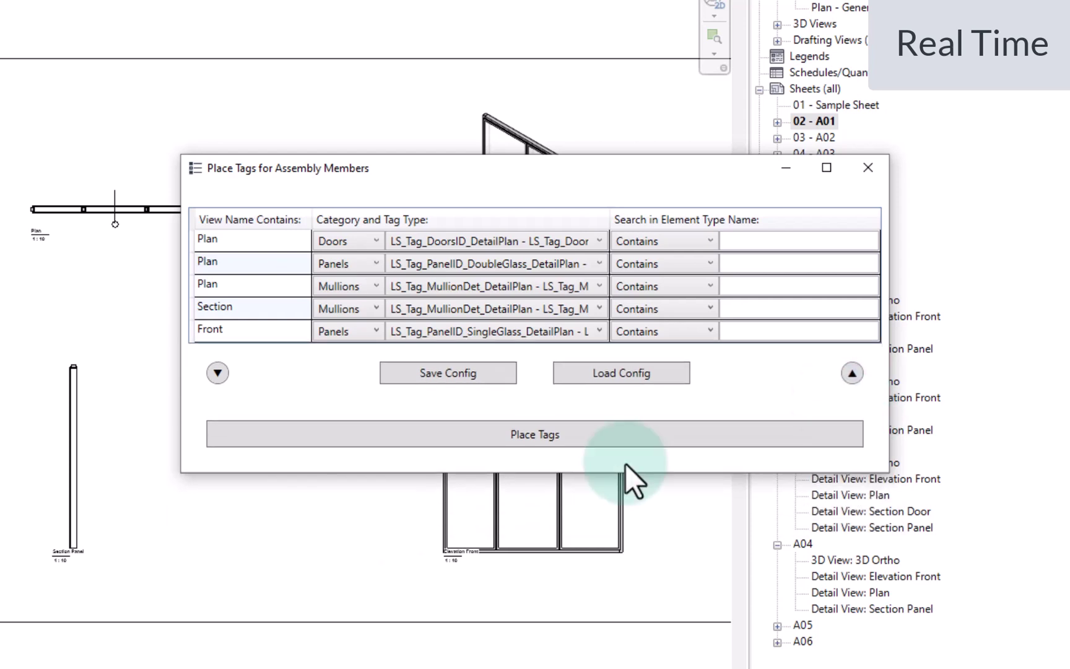
- Place the tags in all selected assembly views using the five tag rules and close the tagging dialog
{"action": "left_click", "coordinate": [464, 370]}
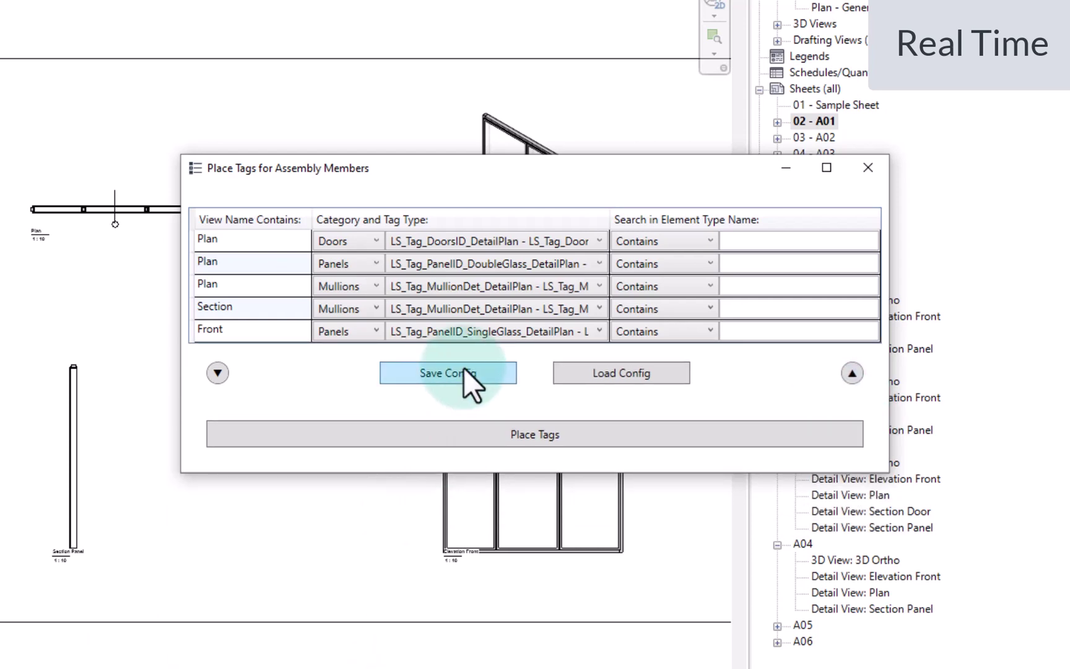
{"action": "left_click", "coordinate": [642, 381]}
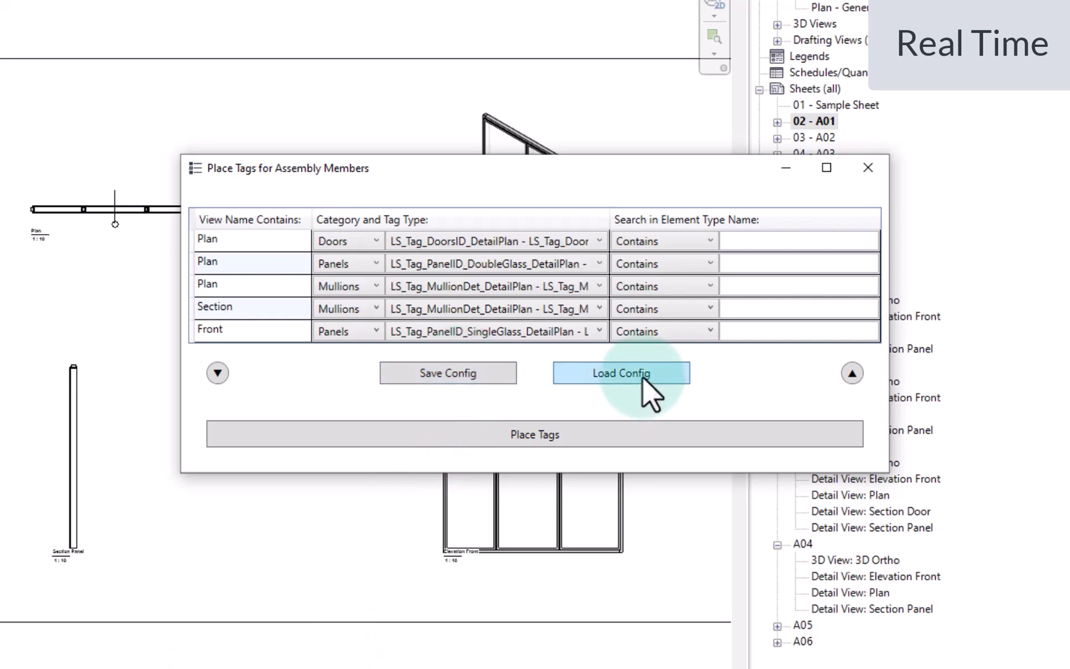
{"action": "left_click", "coordinate": [548, 437]}
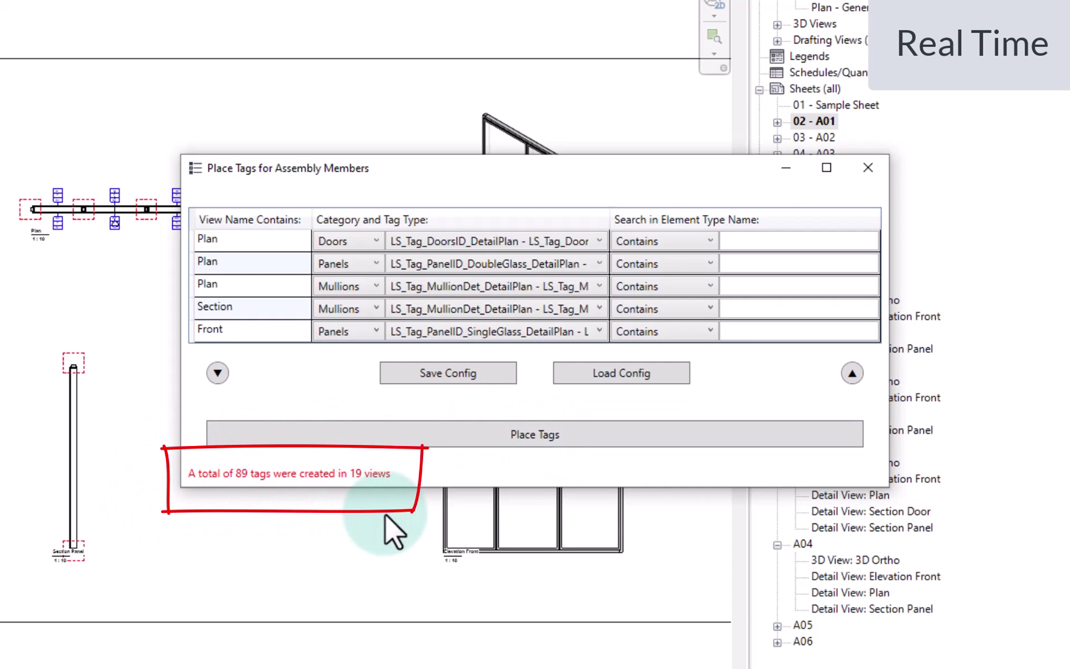
{"action": "left_click", "coordinate": [866, 170]}
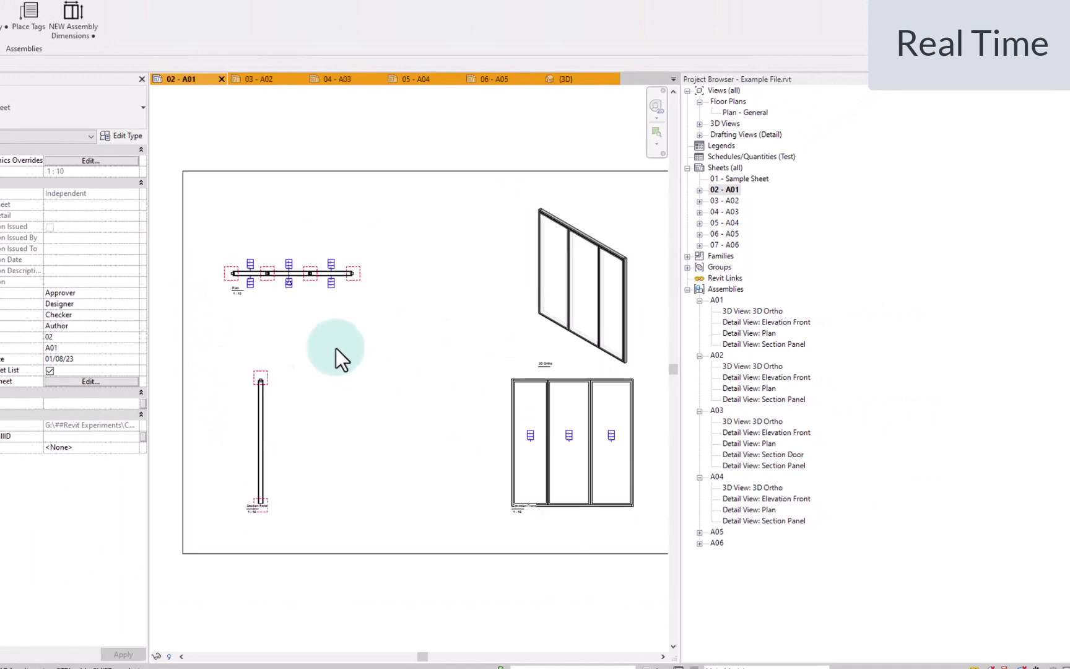
- Check the placed tags on sheets 03 - A02, 04 - A03 and 05 - A04
{"action": "double_click", "coordinate": [733, 200]}
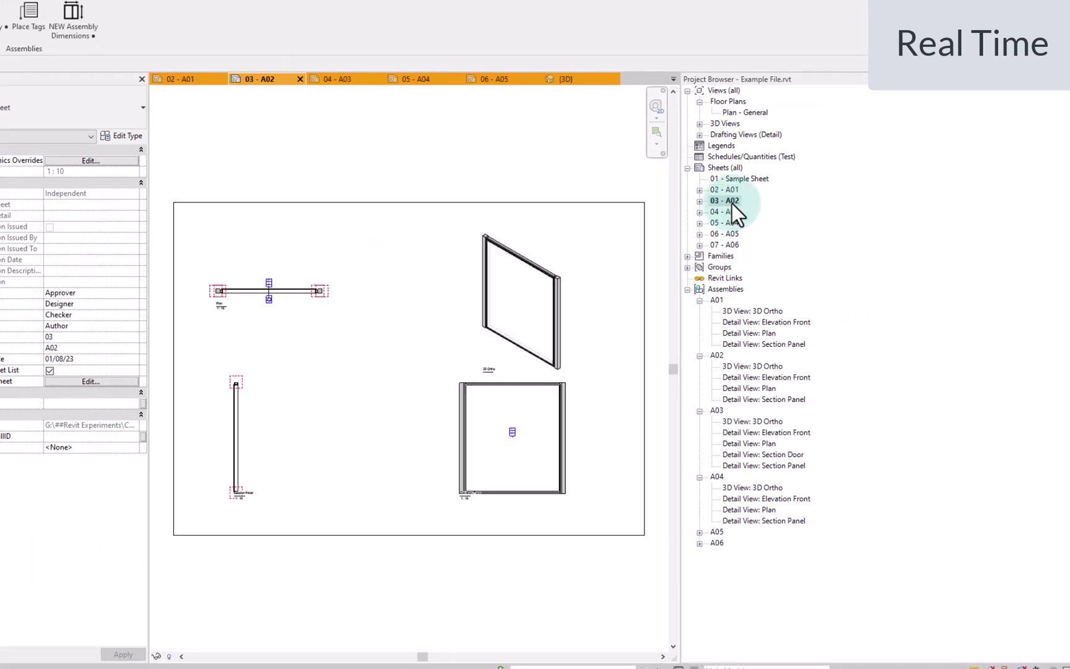
{"action": "double_click", "coordinate": [729, 212]}
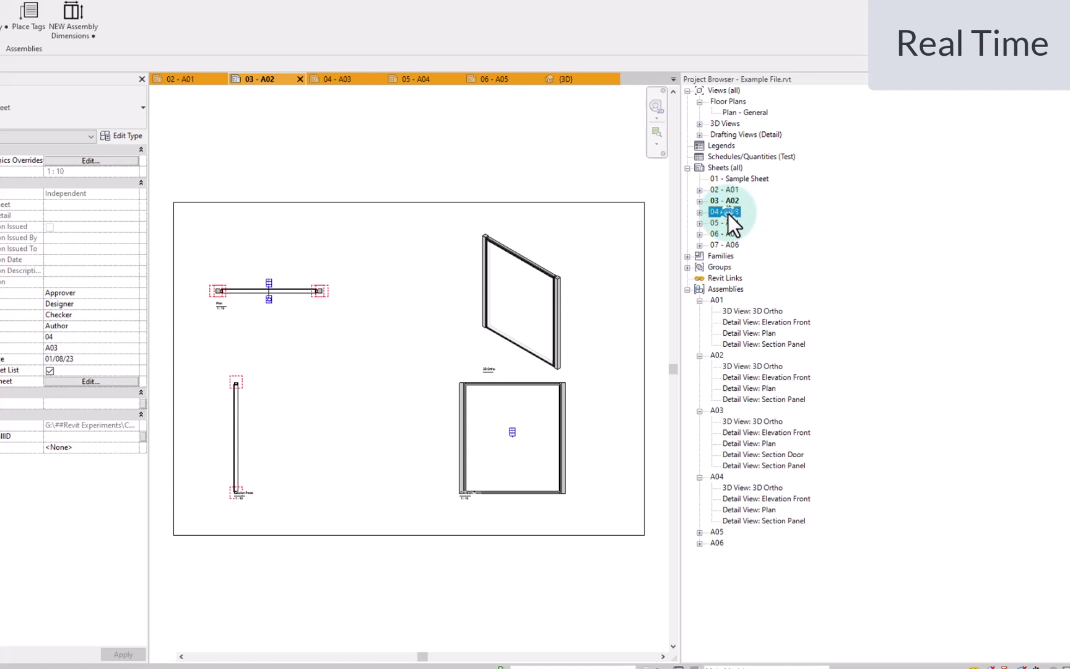
{"action": "double_click", "coordinate": [730, 223]}
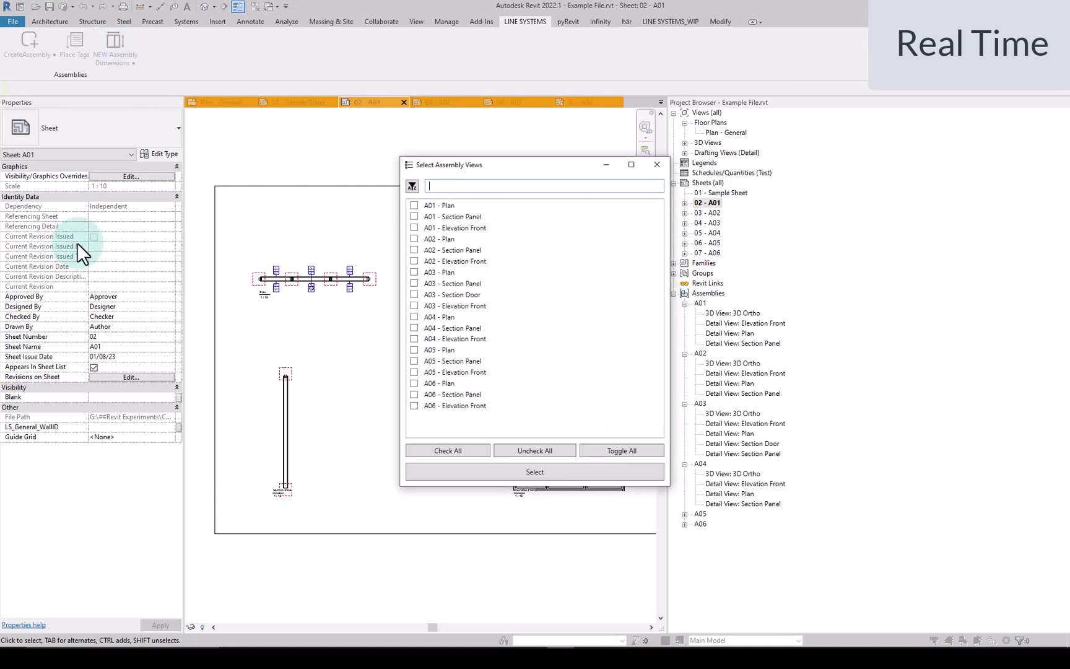
- Run the new assembly dimensions tool on all plan, section and elevation views of assemblies A01 to A06
{"action": "left_click", "coordinate": [480, 447]}
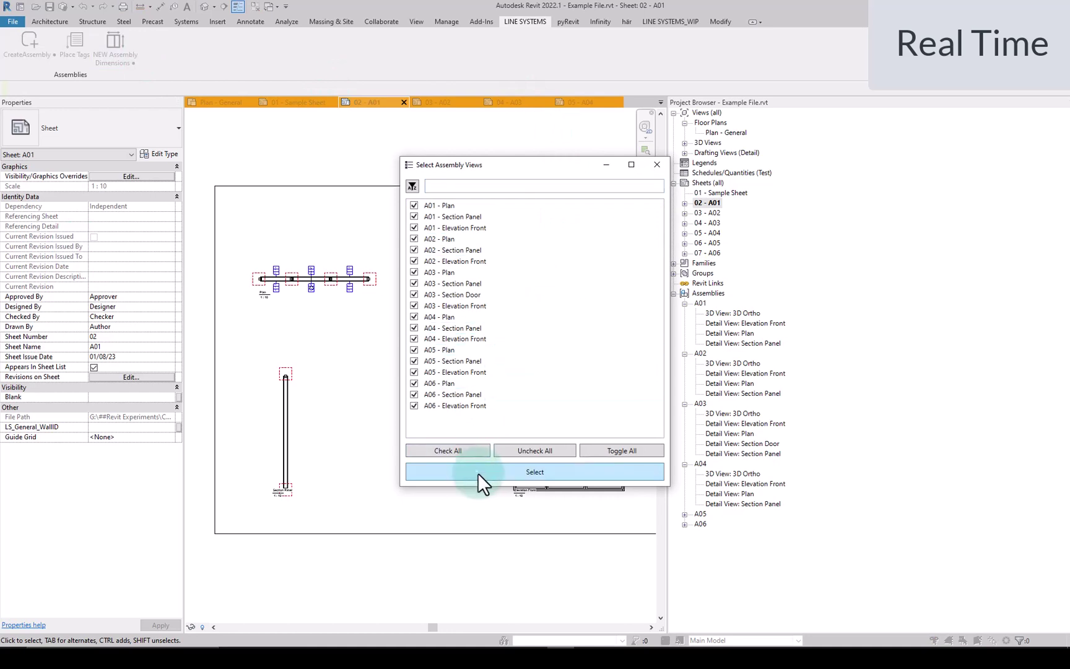
{"action": "left_click", "coordinate": [477, 472]}
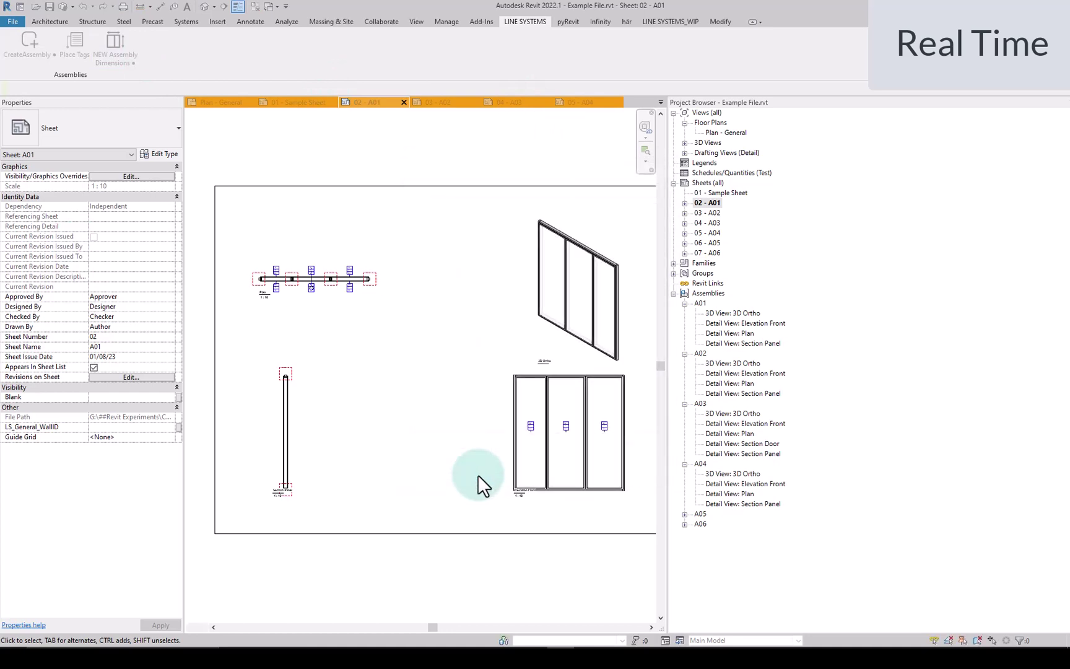
- Examine the generated dimensions in the Plan, Section Panel and Elevation Front views on sheet 02 - A01
{"action": "scroll", "coordinate": [310, 308], "scroll_direction": "up", "scroll_amount": 10}
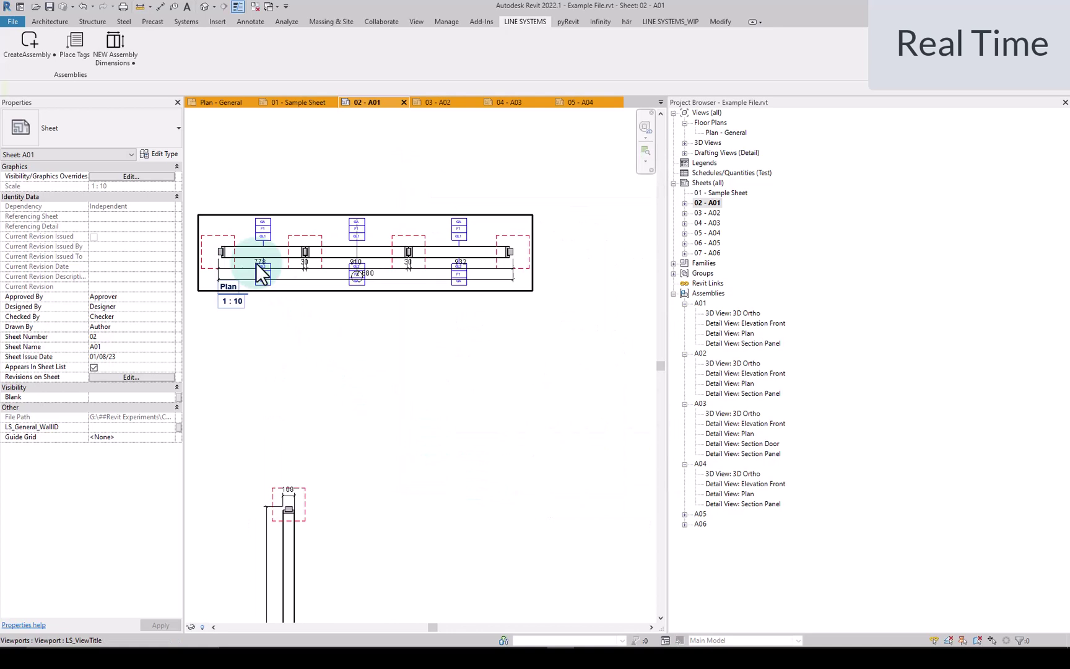
{"action": "scroll", "coordinate": [452, 272], "scroll_direction": "up", "scroll_amount": 2}
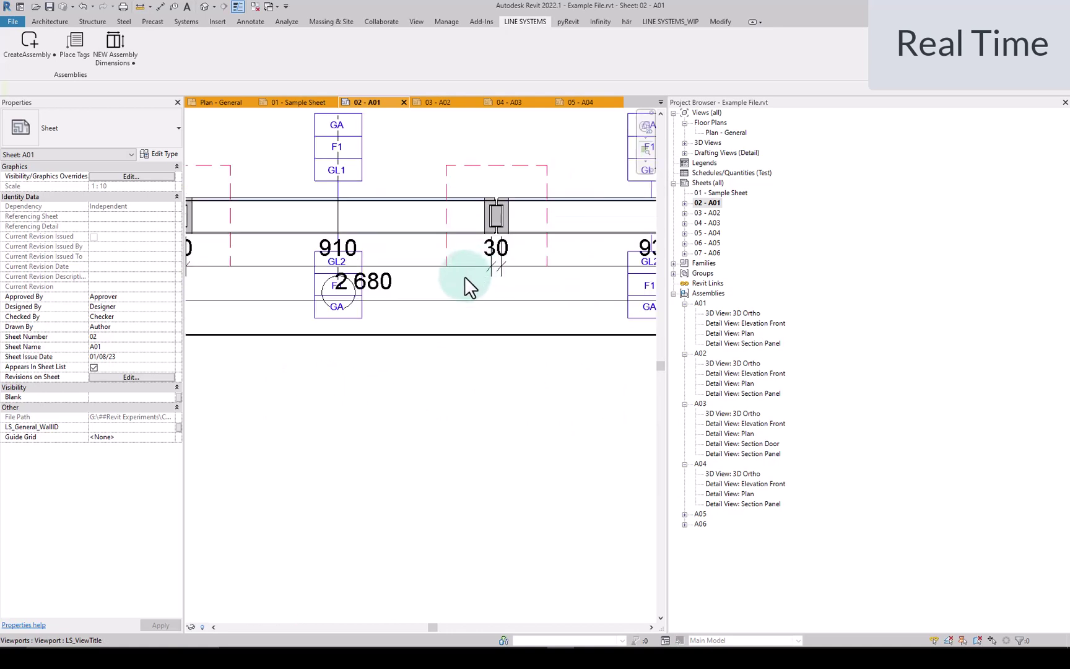
{"action": "scroll", "coordinate": [454, 281], "scroll_direction": "down", "scroll_amount": 8}
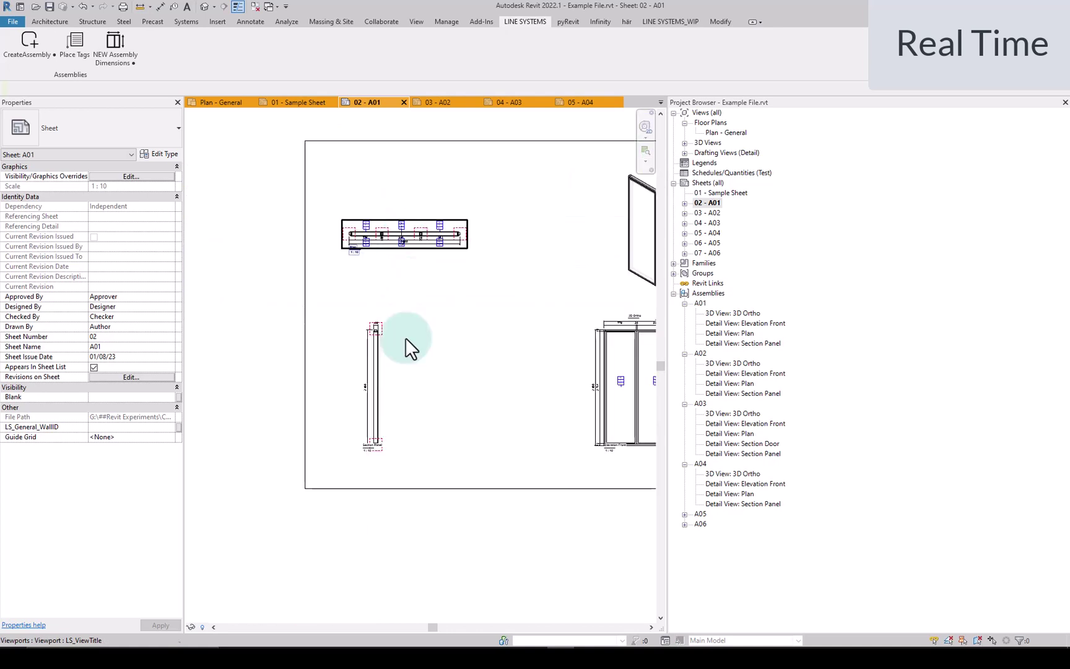
{"action": "scroll", "coordinate": [366, 316], "scroll_direction": "up", "scroll_amount": 8}
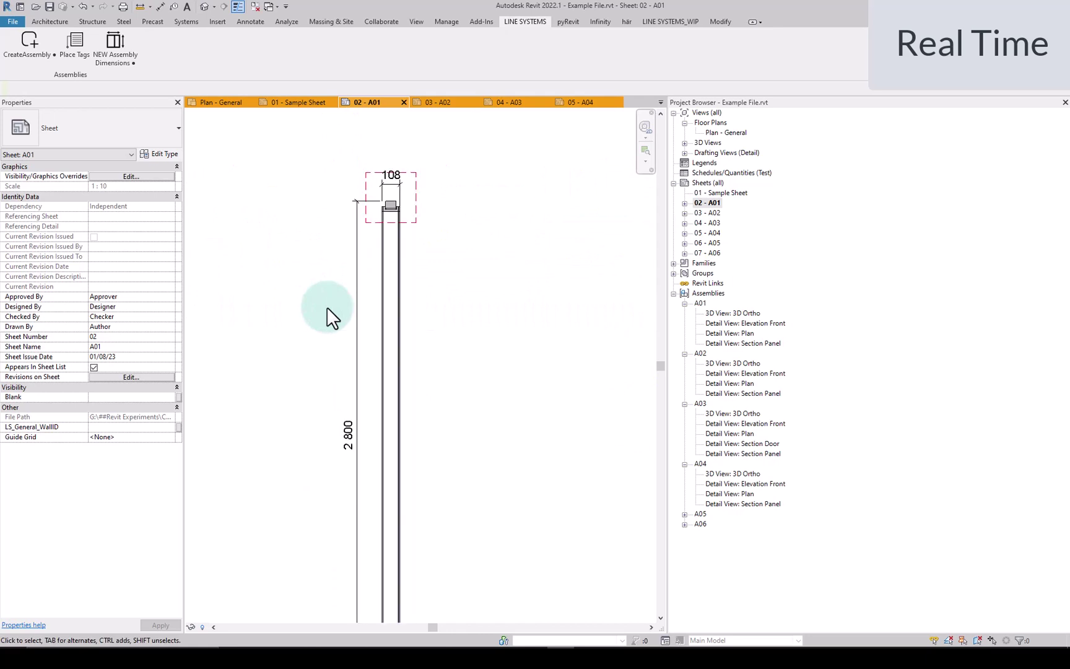
{"action": "scroll", "coordinate": [301, 310], "scroll_direction": "down", "scroll_amount": 8}
{"action": "scroll", "coordinate": [478, 301], "scroll_direction": "up", "scroll_amount": 2}
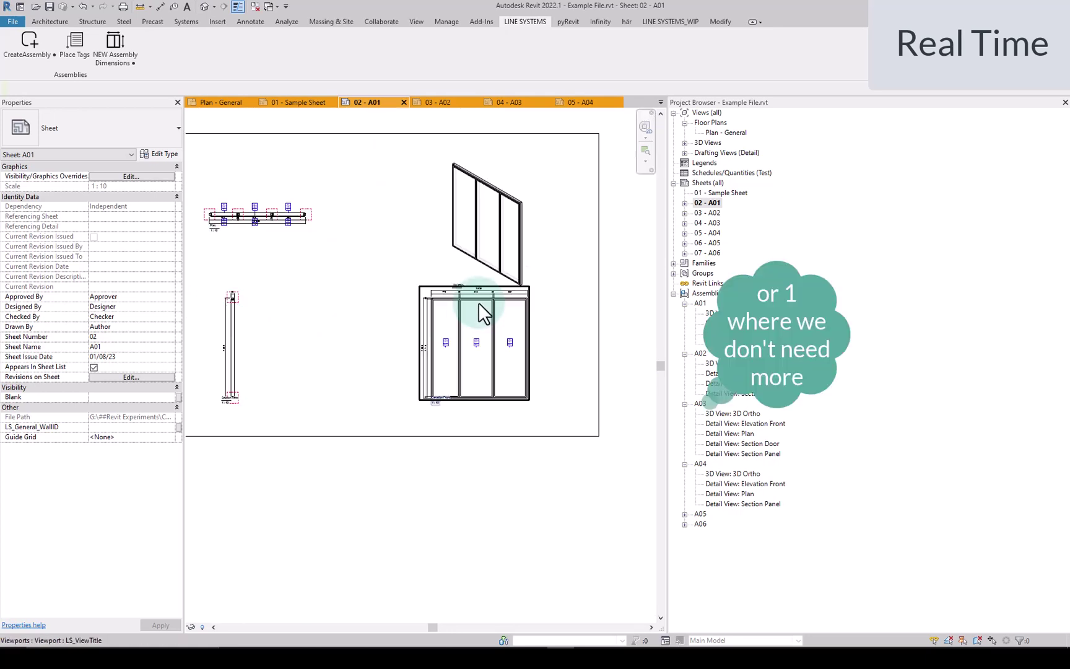
{"action": "scroll", "coordinate": [478, 301], "scroll_direction": "up", "scroll_amount": 6}
{"action": "scroll", "coordinate": [348, 311], "scroll_direction": "down", "scroll_amount": 5}
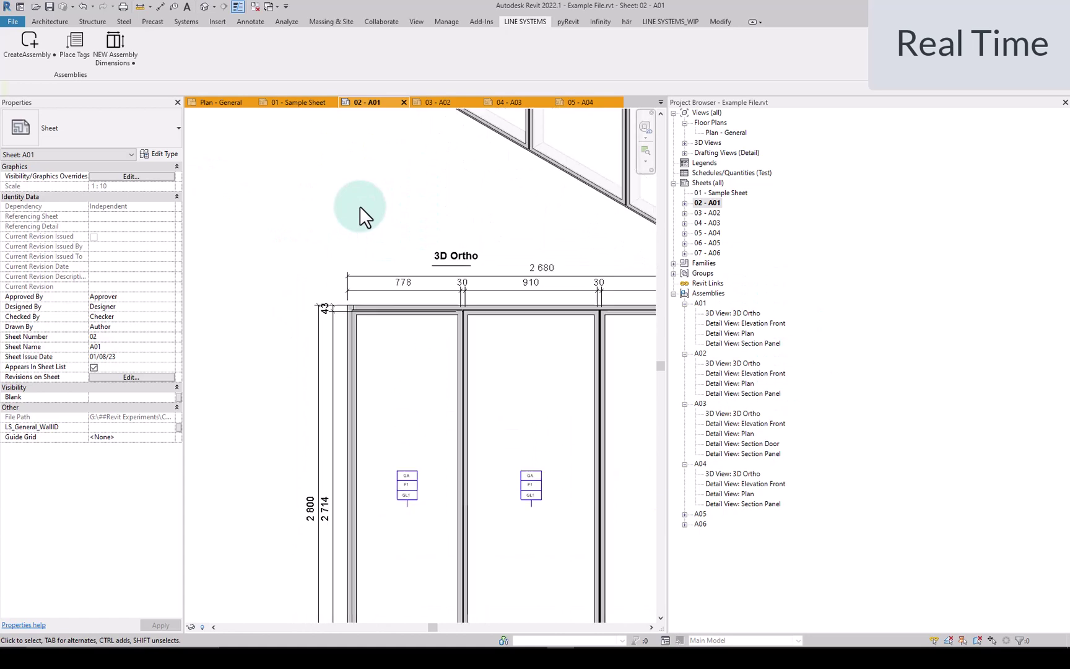
{"action": "scroll", "coordinate": [335, 459], "scroll_direction": "up", "scroll_amount": 1}
{"action": "left_click", "coordinate": [335, 460]}
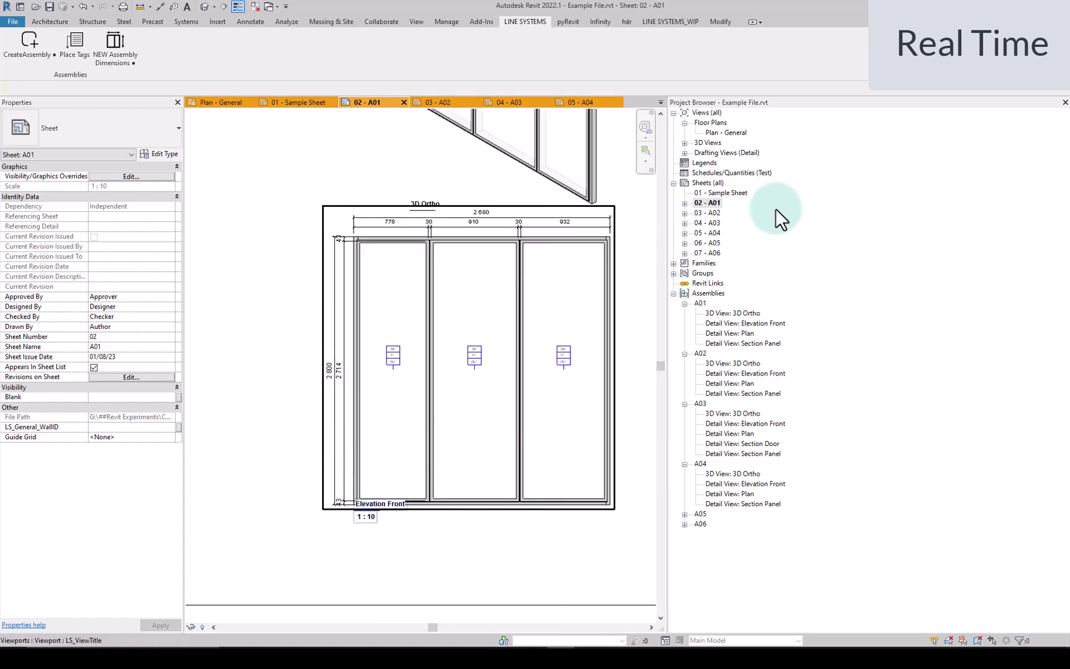
- Open sheets 03 - A02 and 04 - A03 and inspect the dimensions and door annotations in A03's Plan view
{"action": "left_click", "coordinate": [705, 213]}
{"action": "double_click", "coordinate": [710, 216]}
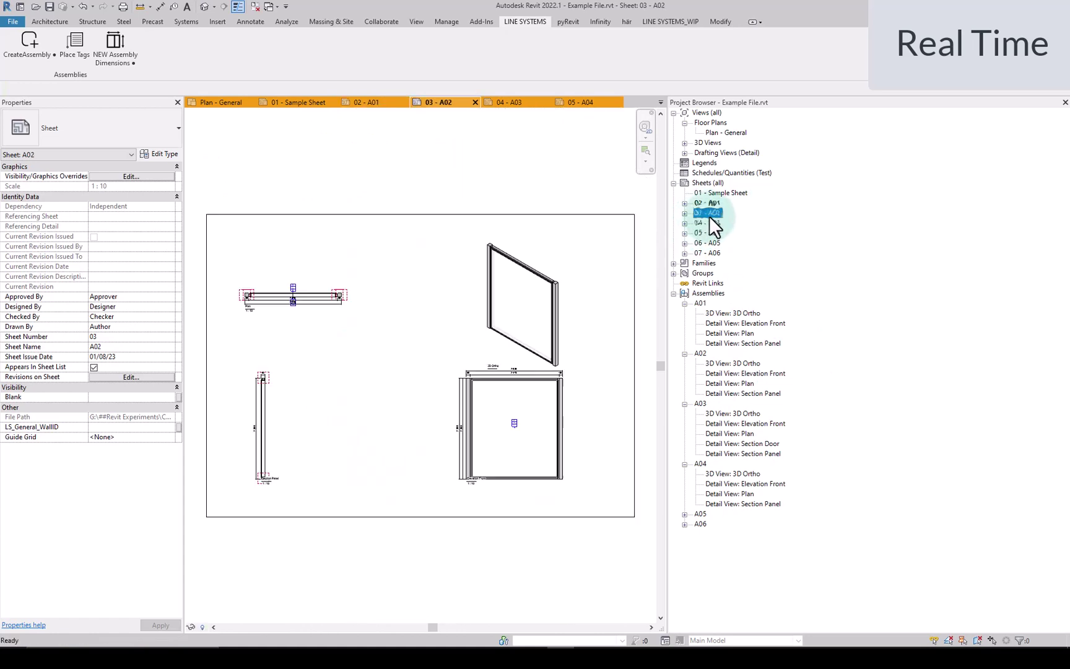
{"action": "double_click", "coordinate": [703, 223]}
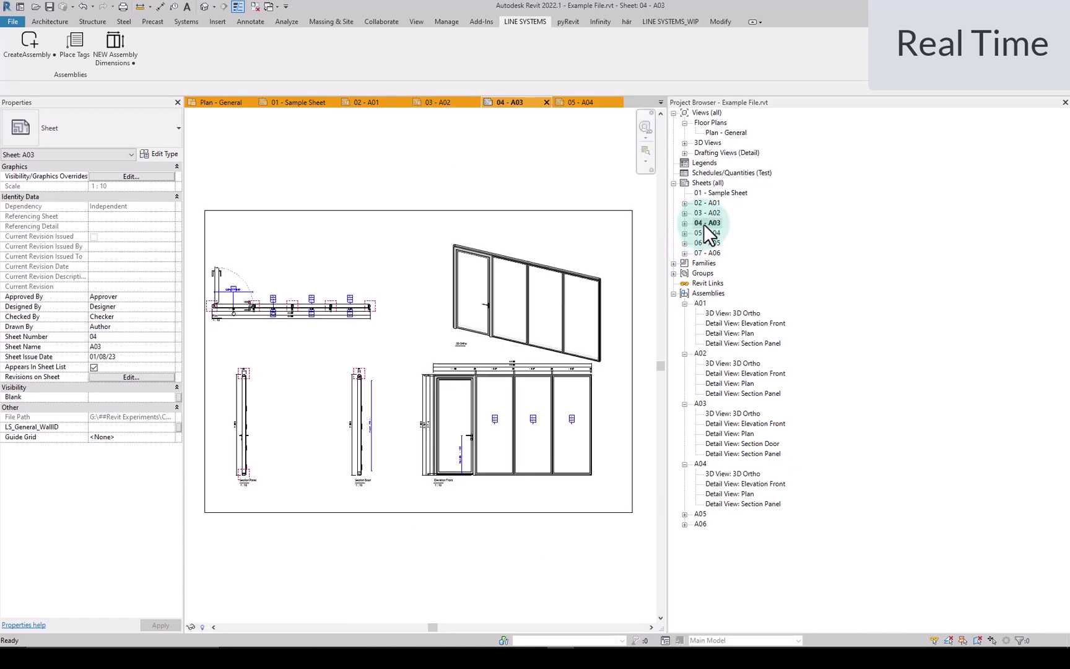
{"action": "scroll", "coordinate": [218, 332], "scroll_direction": "up", "scroll_amount": 5}
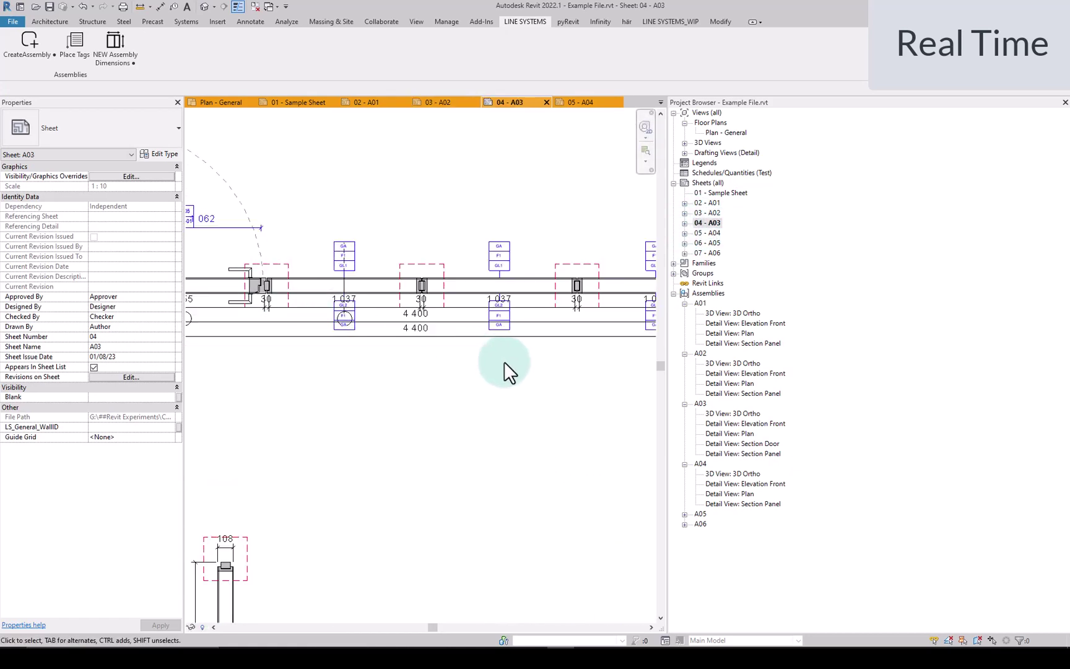
{"action": "scroll", "coordinate": [318, 289], "scroll_direction": "down", "scroll_amount": 2}
{"action": "scroll", "coordinate": [326, 304], "scroll_direction": "up", "scroll_amount": 2}
{"action": "scroll", "coordinate": [326, 304], "scroll_direction": "up", "scroll_amount": 1}
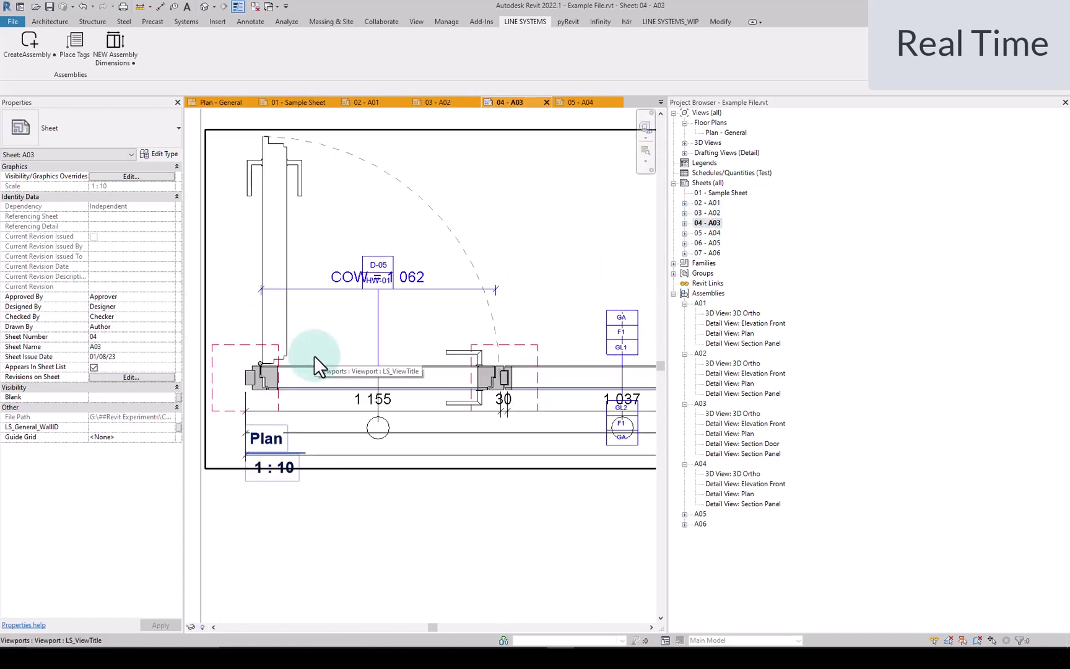
{"action": "scroll", "coordinate": [300, 348], "scroll_direction": "down", "scroll_amount": 3}
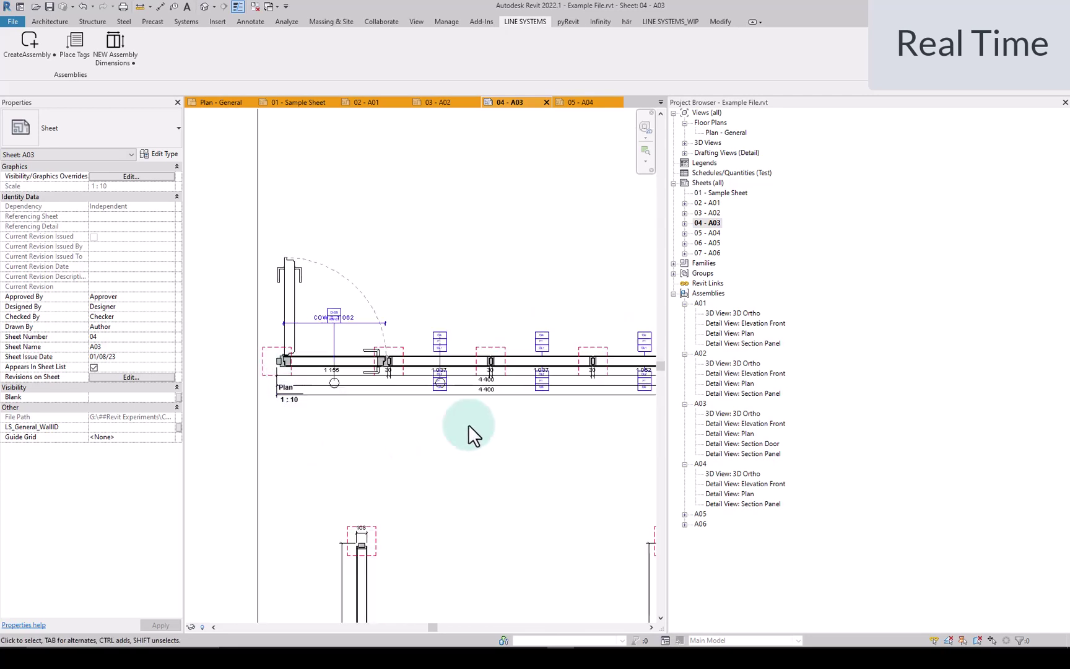
{"action": "scroll", "coordinate": [580, 377], "scroll_direction": "up", "scroll_amount": 3}
{"action": "middle_click_drag", "start_coordinate": [557, 380], "coordinate": [594, 374]}
{"action": "left_click", "coordinate": [593, 374]}
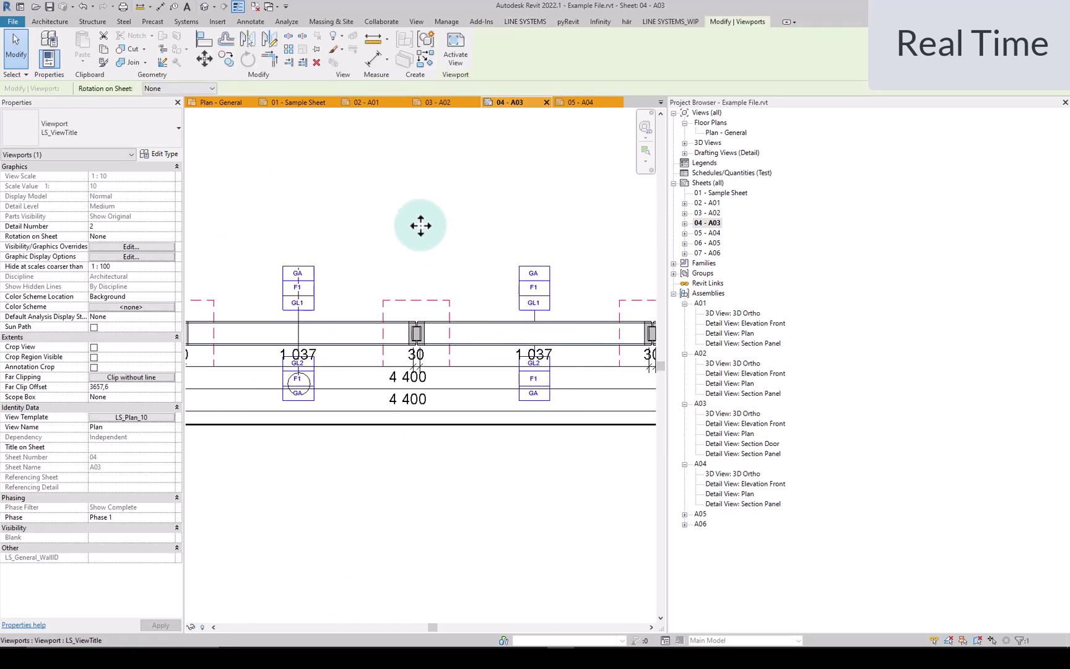
- Inspect the height and door leaf dimensions in the Section Door view on sheet 04 - A03
{"action": "scroll", "coordinate": [311, 210], "scroll_direction": "down", "scroll_amount": 3}
{"action": "scroll", "coordinate": [560, 463], "scroll_direction": "up", "scroll_amount": 1}
{"action": "scroll", "coordinate": [516, 418], "scroll_direction": "up", "scroll_amount": 1}
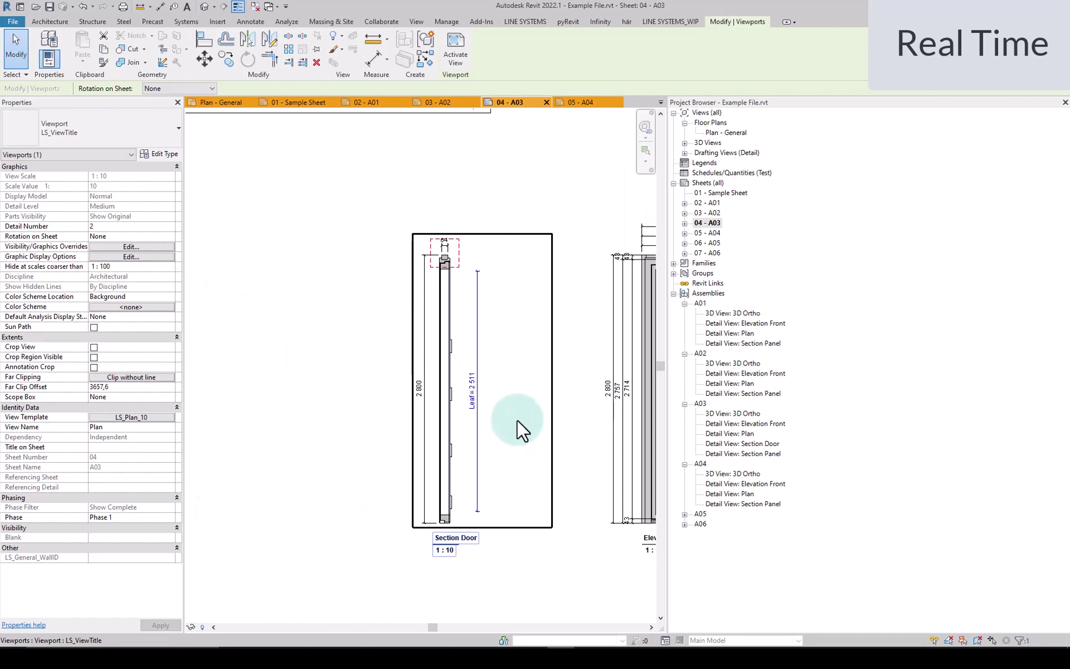
{"action": "scroll", "coordinate": [513, 412], "scroll_direction": "up", "scroll_amount": 1}
{"action": "scroll", "coordinate": [435, 393], "scroll_direction": "up", "scroll_amount": 1}
{"action": "scroll", "coordinate": [437, 392], "scroll_direction": "down", "scroll_amount": 1}
{"action": "scroll", "coordinate": [444, 408], "scroll_direction": "down", "scroll_amount": 1}
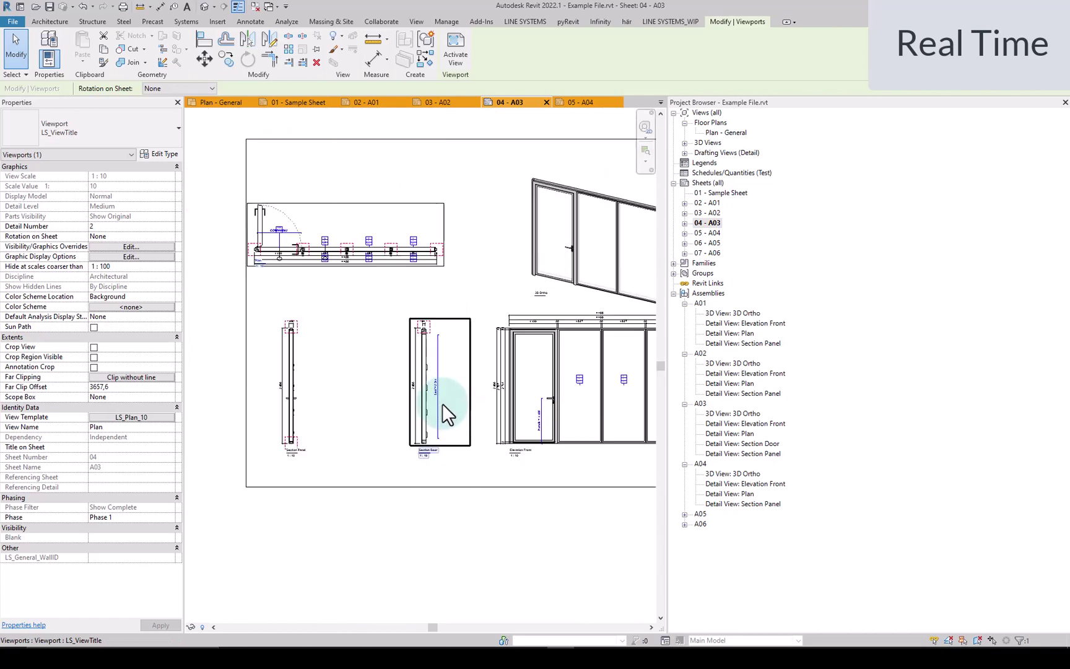
{"action": "scroll", "coordinate": [465, 460], "scroll_direction": "down", "scroll_amount": 1}
- Inspect the panel, height and door handle dimensions in the Elevation Front view on sheet 04 - A03
{"action": "scroll", "coordinate": [552, 415], "scroll_direction": "up", "scroll_amount": 1}
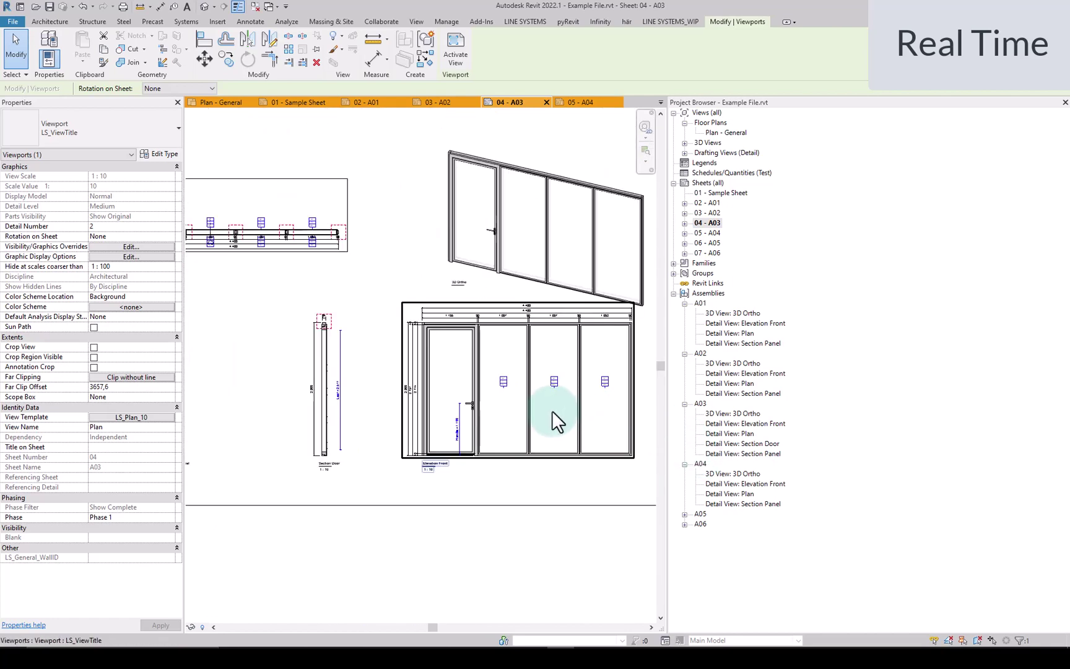
{"action": "scroll", "coordinate": [361, 461], "scroll_direction": "up", "scroll_amount": 1}
{"action": "scroll", "coordinate": [375, 473], "scroll_direction": "up", "scroll_amount": 1}
{"action": "scroll", "coordinate": [343, 471], "scroll_direction": "down", "scroll_amount": 1}
{"action": "scroll", "coordinate": [329, 459], "scroll_direction": "down", "scroll_amount": 1}
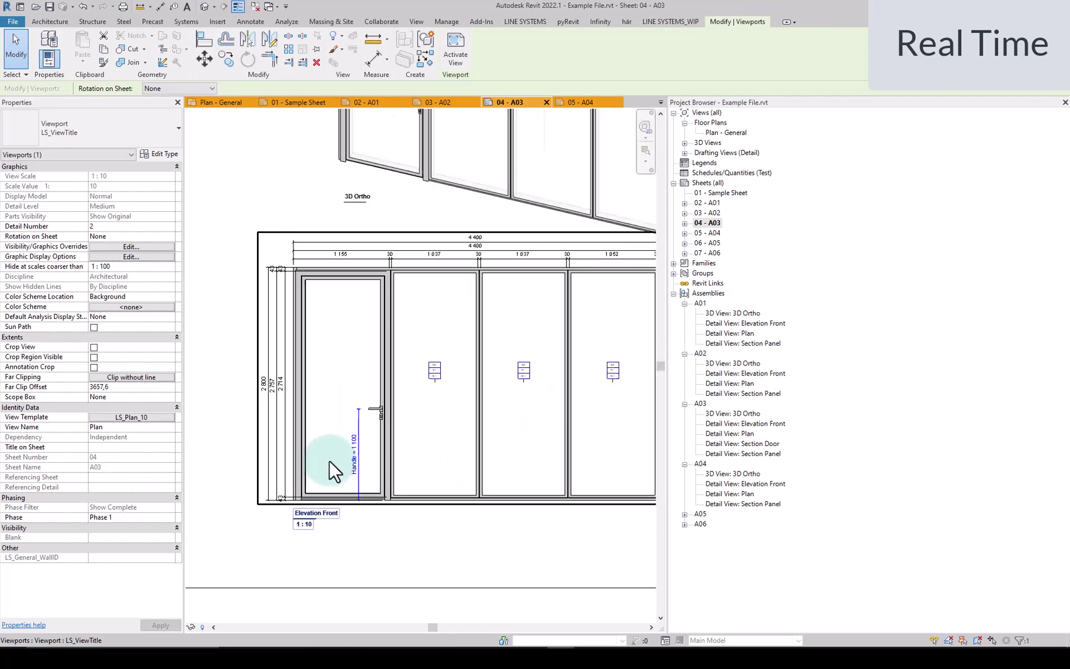
{"action": "scroll", "coordinate": [297, 440], "scroll_direction": "down", "scroll_amount": 1}
{"action": "scroll", "coordinate": [289, 389], "scroll_direction": "up", "scroll_amount": 2}
{"action": "scroll", "coordinate": [291, 389], "scroll_direction": "up", "scroll_amount": 1}
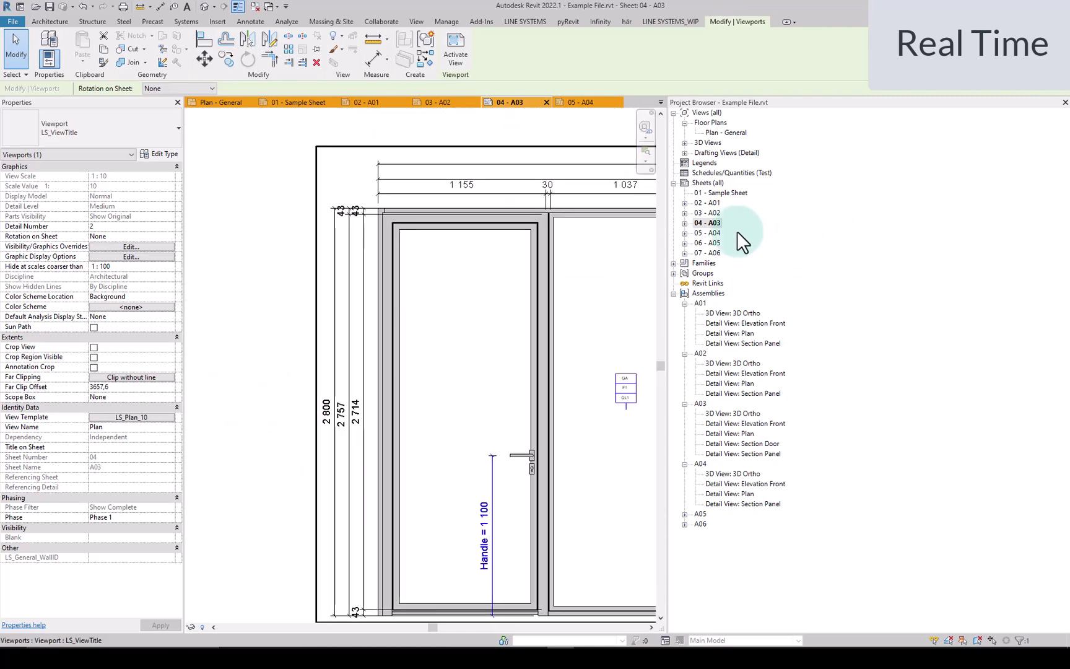
- Open sheet 07 - A06 and examine the dimensions of the corner assembly in its plan and other views
{"action": "double_click", "coordinate": [706, 253]}
{"action": "scroll", "coordinate": [547, 246], "scroll_direction": "down", "scroll_amount": 3}
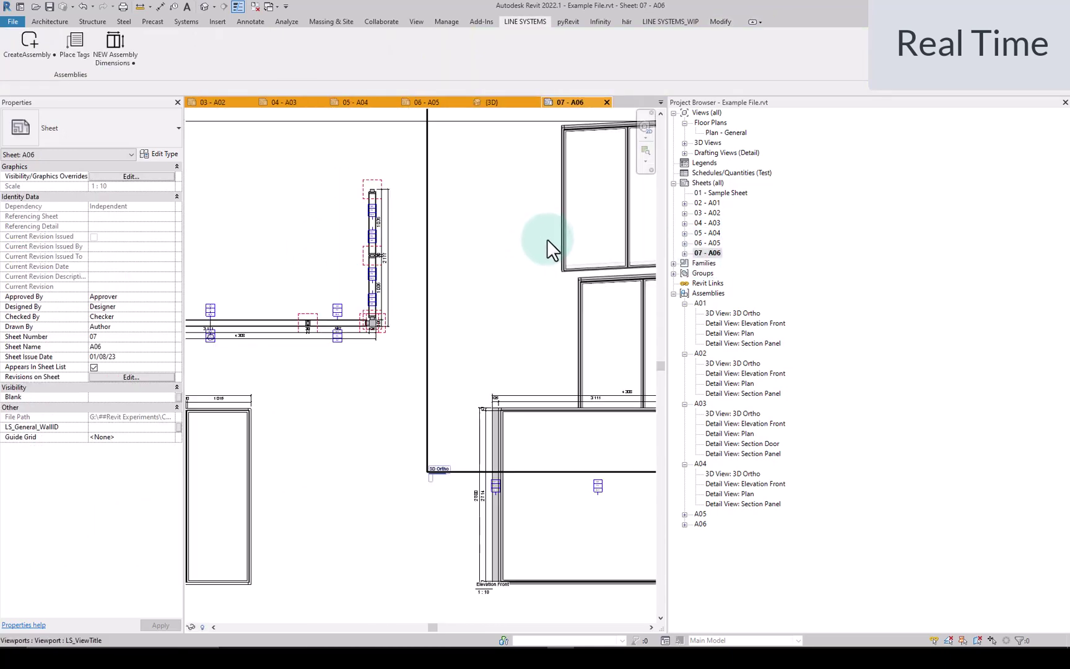
{"action": "scroll", "coordinate": [370, 227], "scroll_direction": "up", "scroll_amount": 2}
{"action": "scroll", "coordinate": [375, 253], "scroll_direction": "up", "scroll_amount": 3}
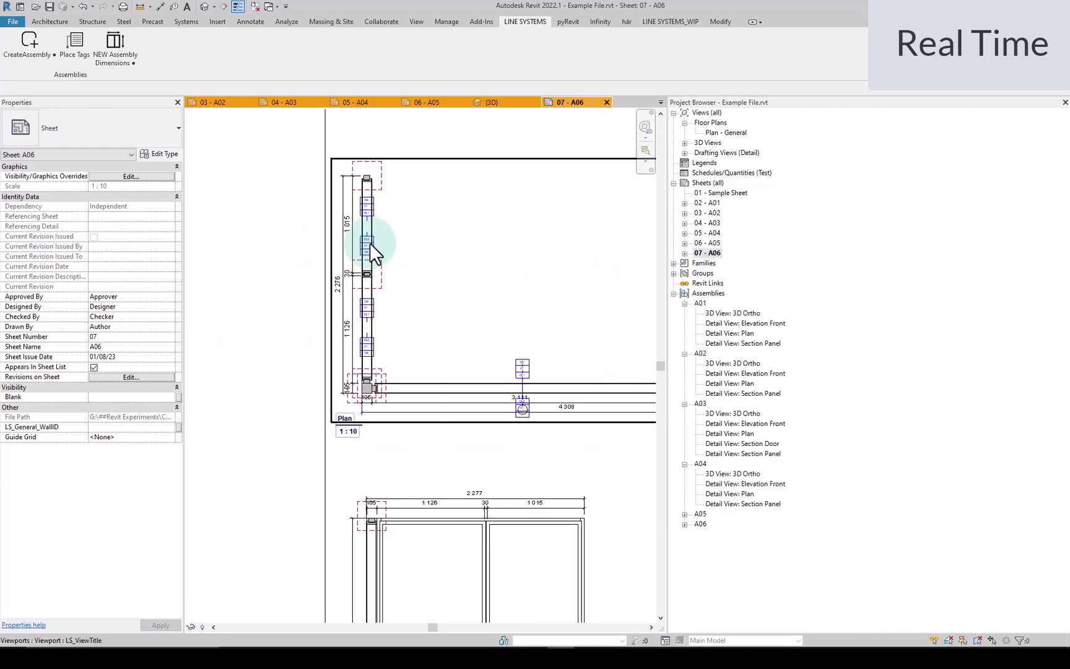
{"action": "scroll", "coordinate": [329, 260], "scroll_direction": "down", "scroll_amount": 3}
{"action": "scroll", "coordinate": [332, 262], "scroll_direction": "down", "scroll_amount": 1}
{"action": "scroll", "coordinate": [536, 232], "scroll_direction": "up", "scroll_amount": 5}
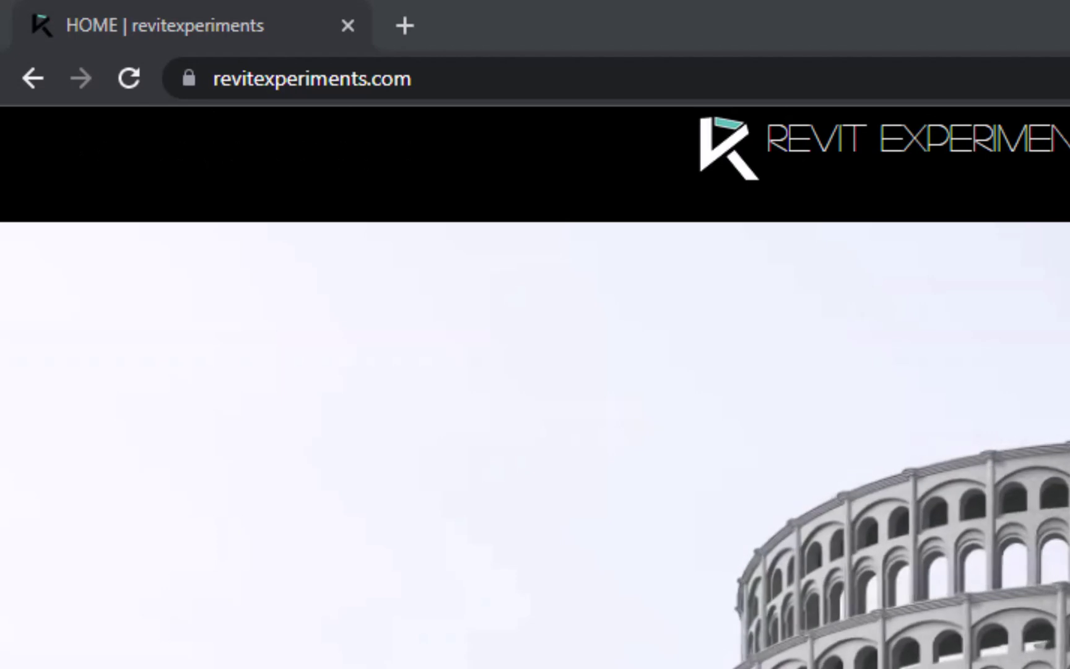
- Switch to the revitexperiments.com website in the browser, look over the Get updates form and open the Blog page
{"action": "left_click", "coordinate": [454, 76]}
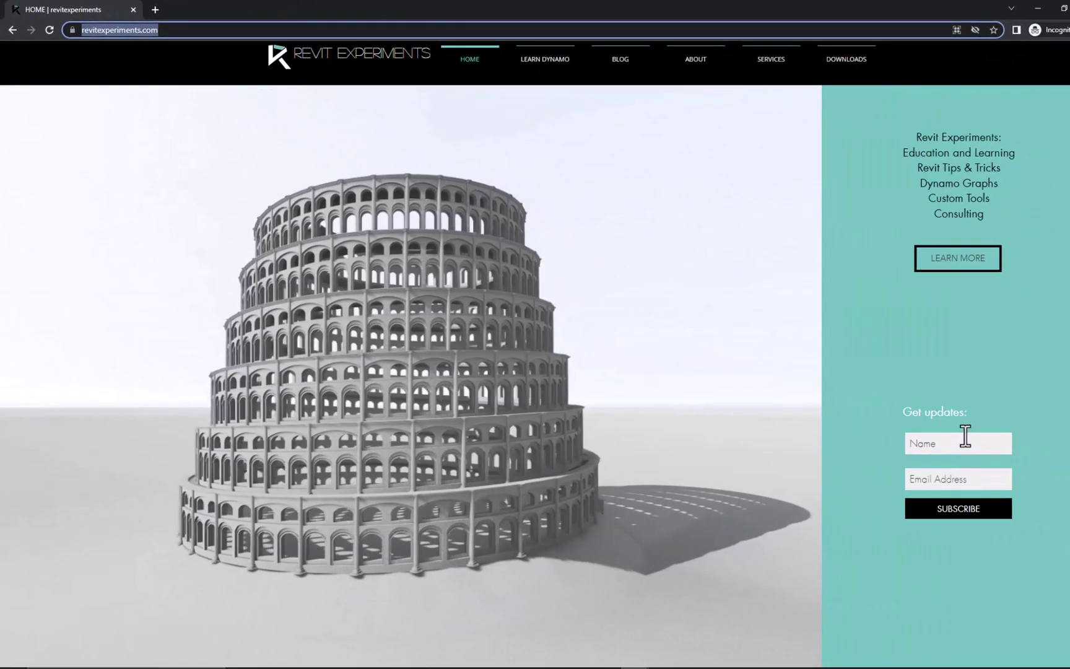
{"action": "left_click", "coordinate": [967, 444]}
{"action": "left_click", "coordinate": [952, 482]}
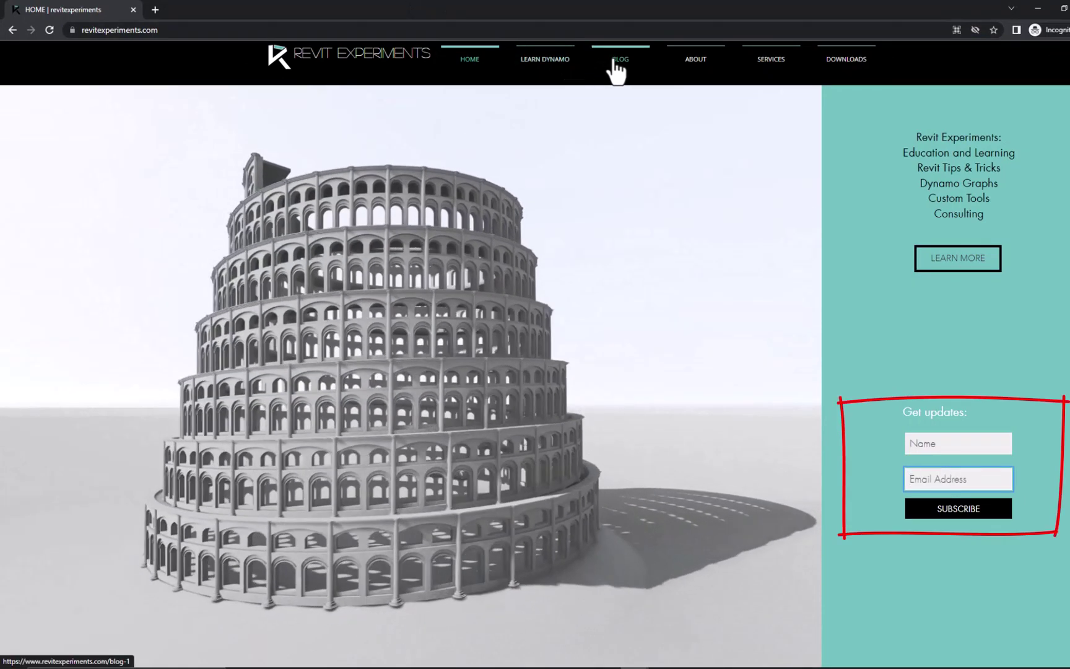
{"action": "left_click", "coordinate": [617, 66]}
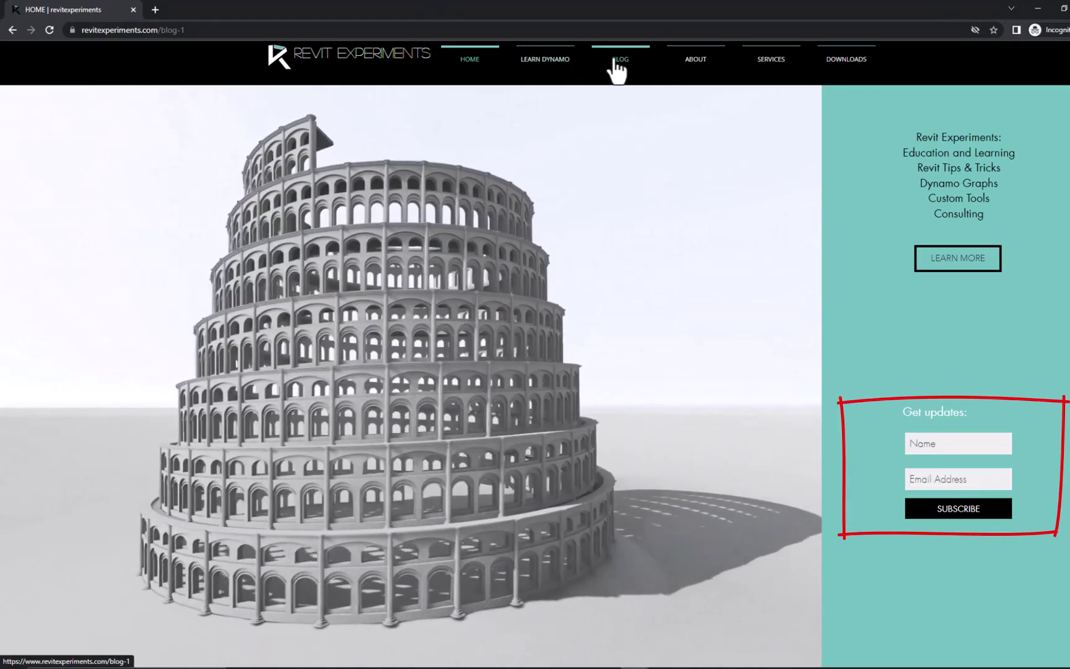